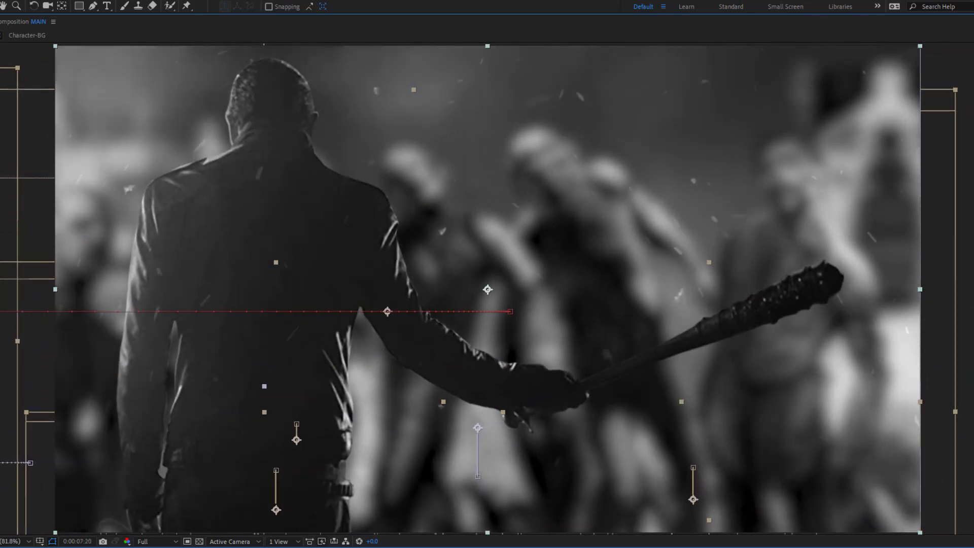
- Restore the full workspace and scrub a few seconds into the finished zombie composite
key(grave)
drag(370, 485, 571, 480)
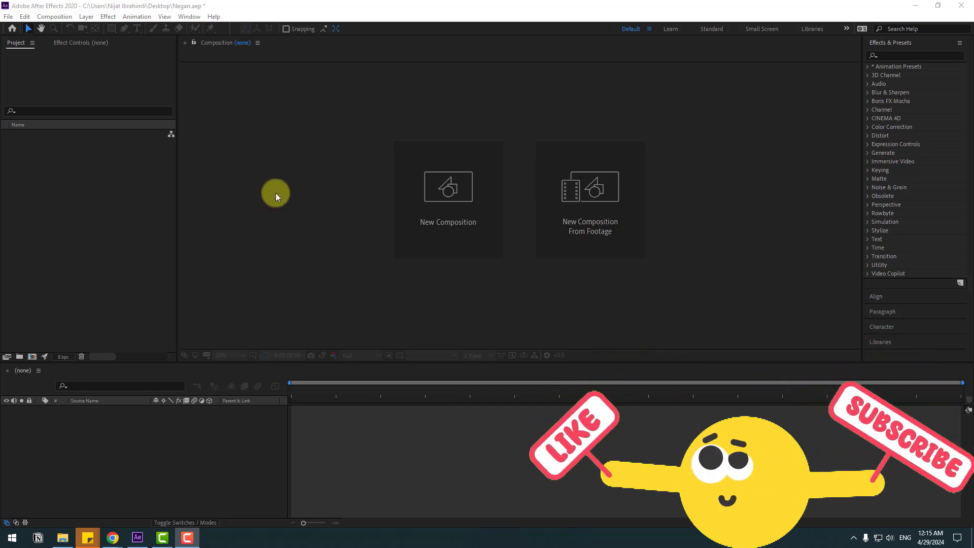
- Import all eleven PNGs from the IMG folder and create a composition from city.png
click(117, 177)
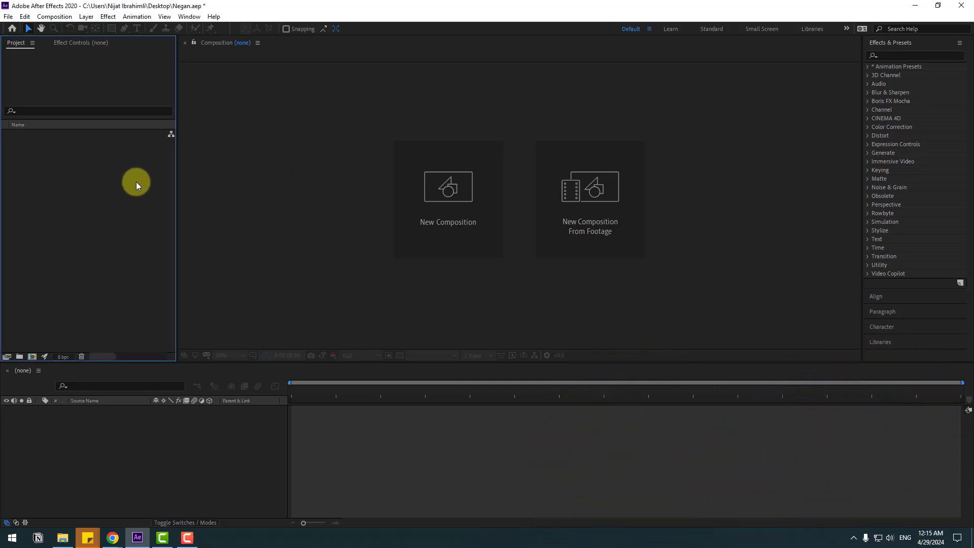
right_click(74, 177)
mouse_move(124, 215)
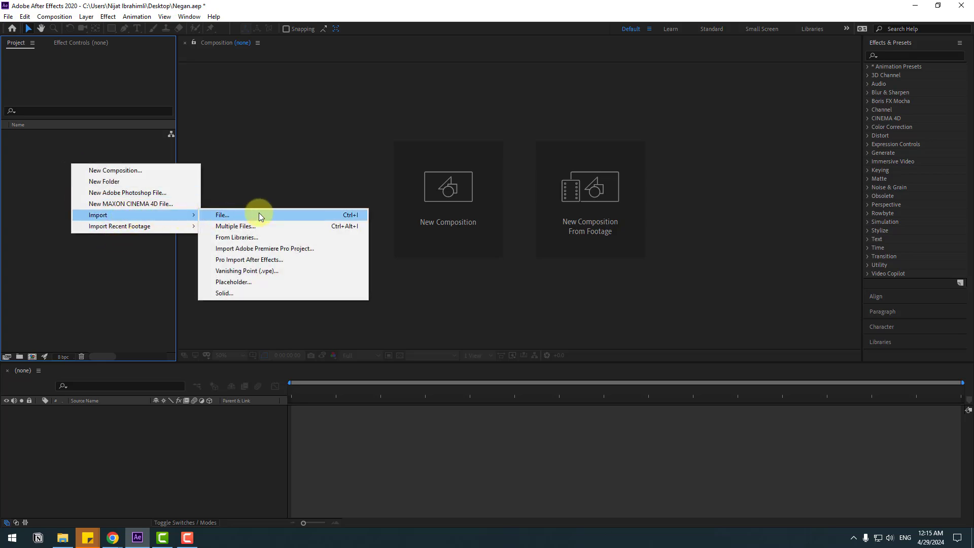
click(276, 213)
drag(153, 237, 160, 84)
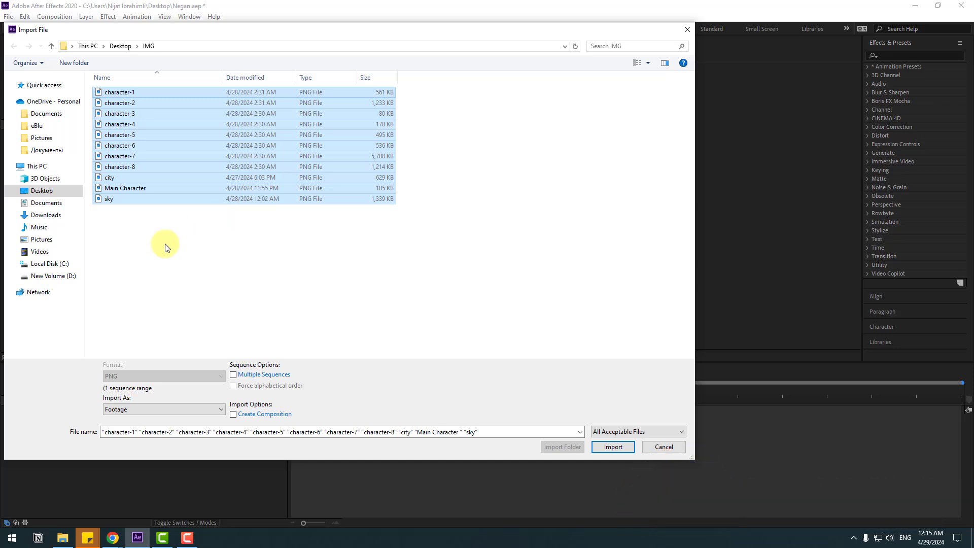
drag(111, 247, 167, 98)
click(612, 447)
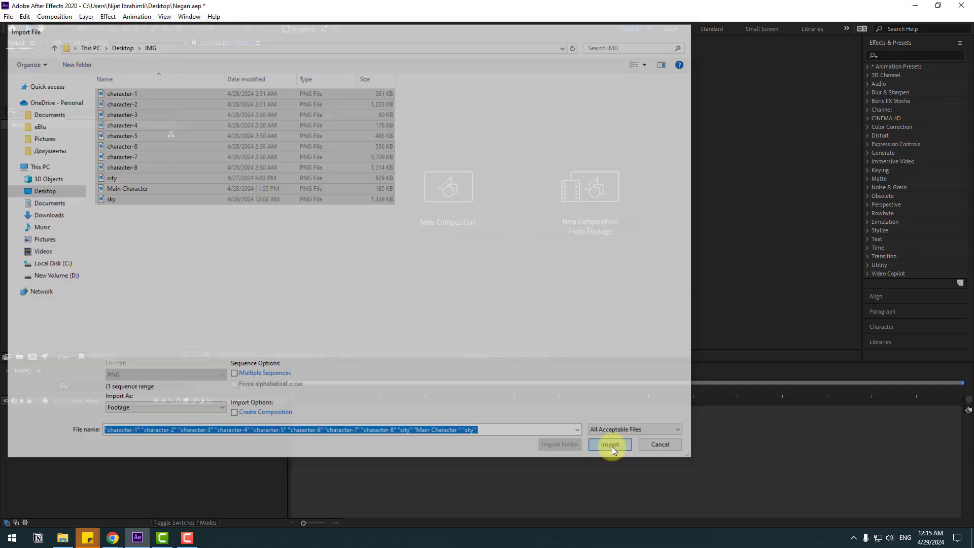
click(29, 156)
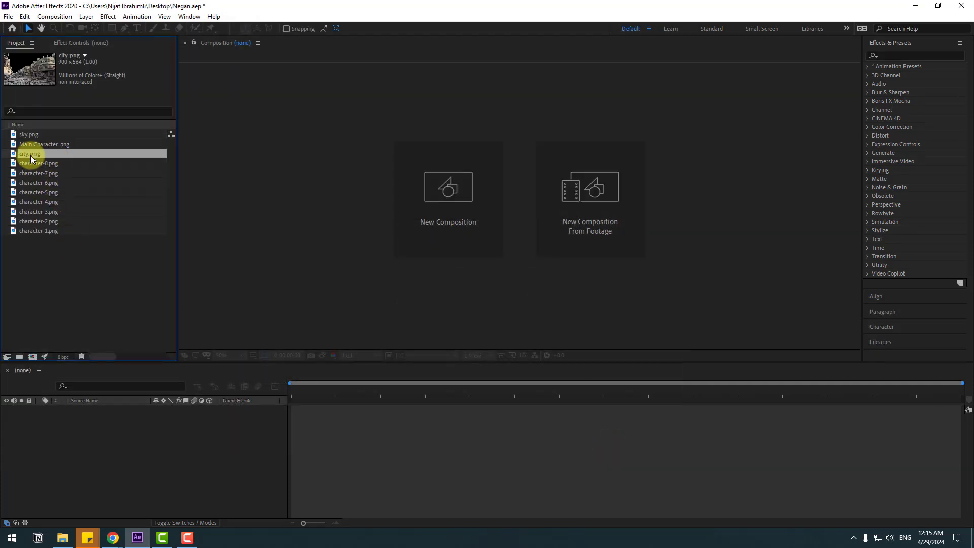
drag(31, 156, 32, 356)
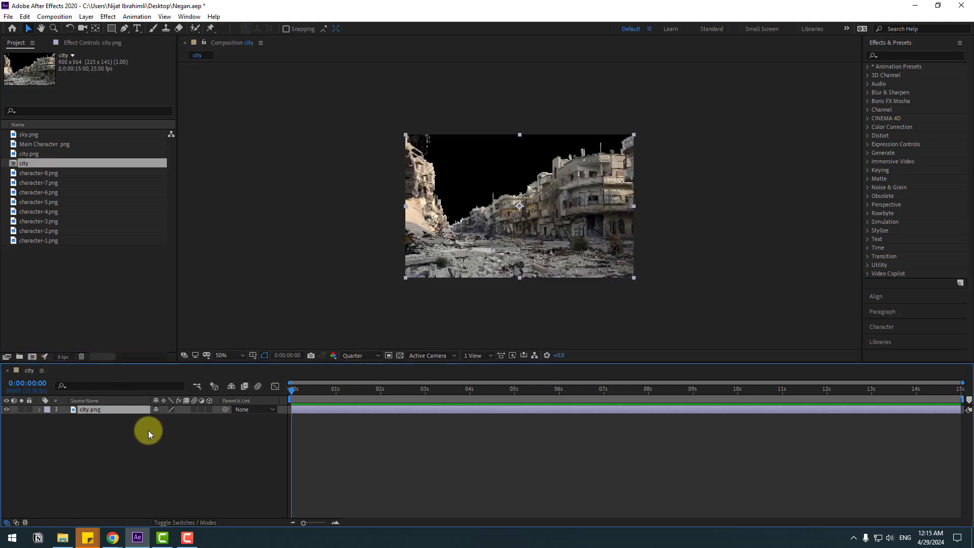
- Set the city composition to 1920×1080 and rename it MAIN
right_click(104, 449)
click(161, 354)
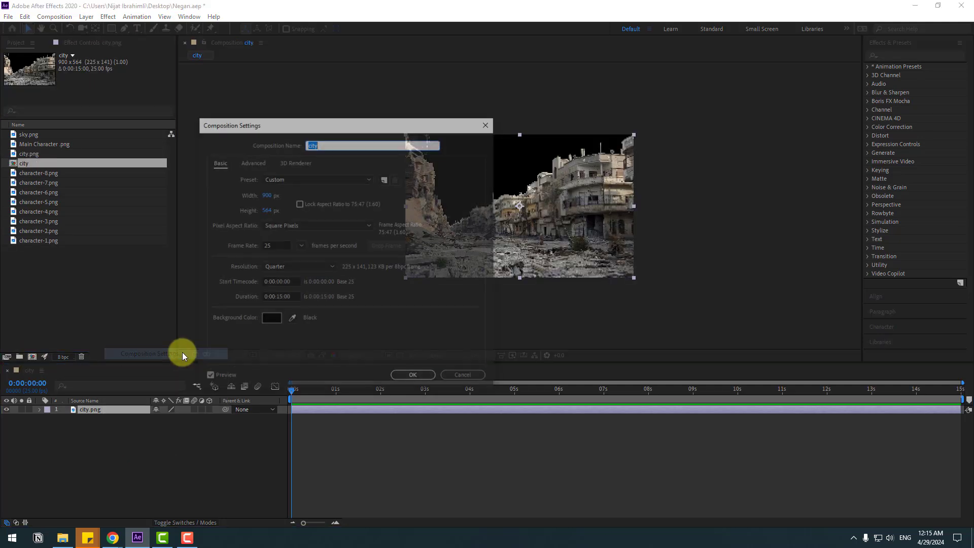
click(264, 198)
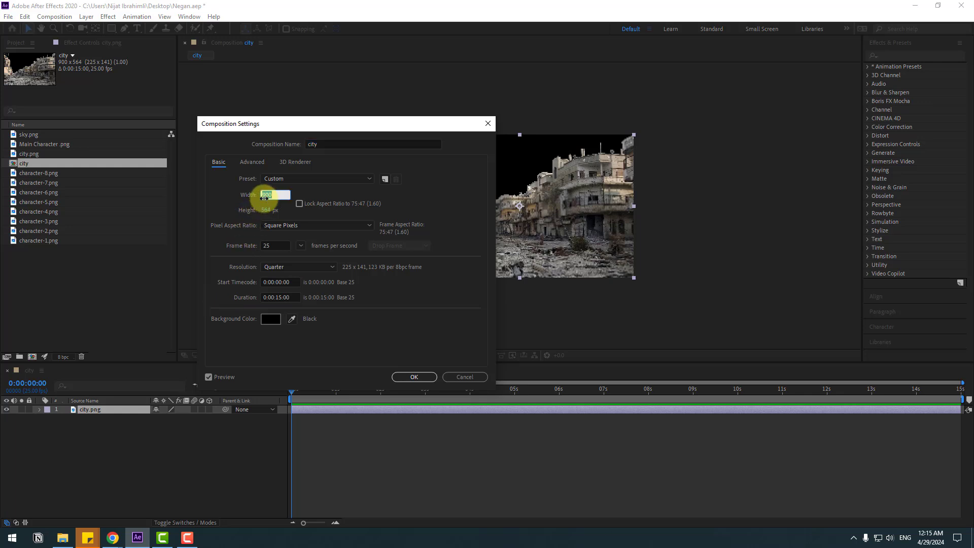
text(1920)
click(269, 210)
text(1080)
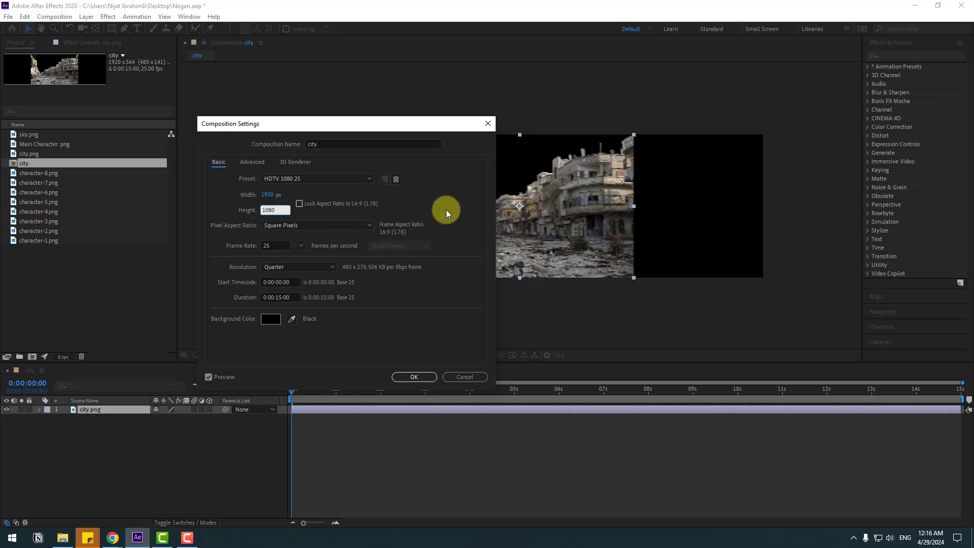
click(311, 145)
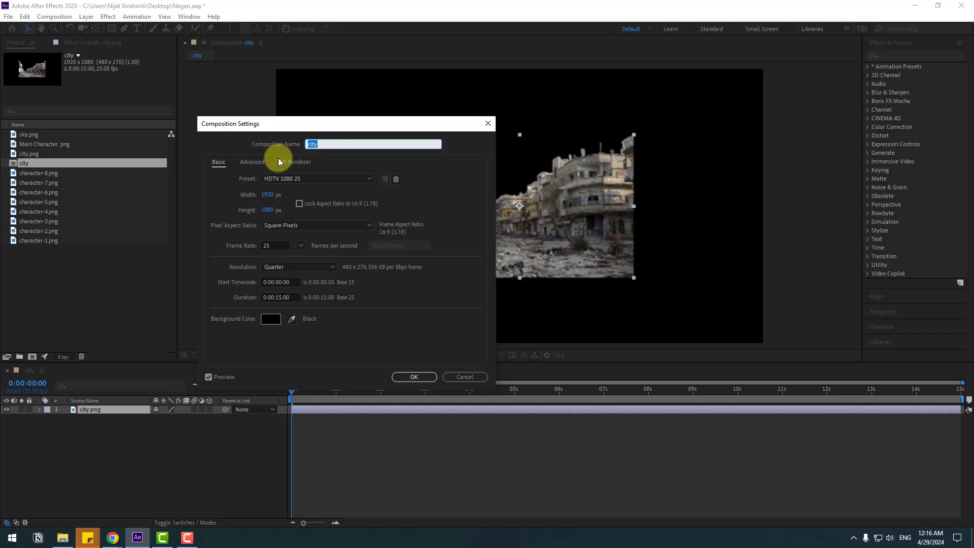
text(MAIN)
click(412, 377)
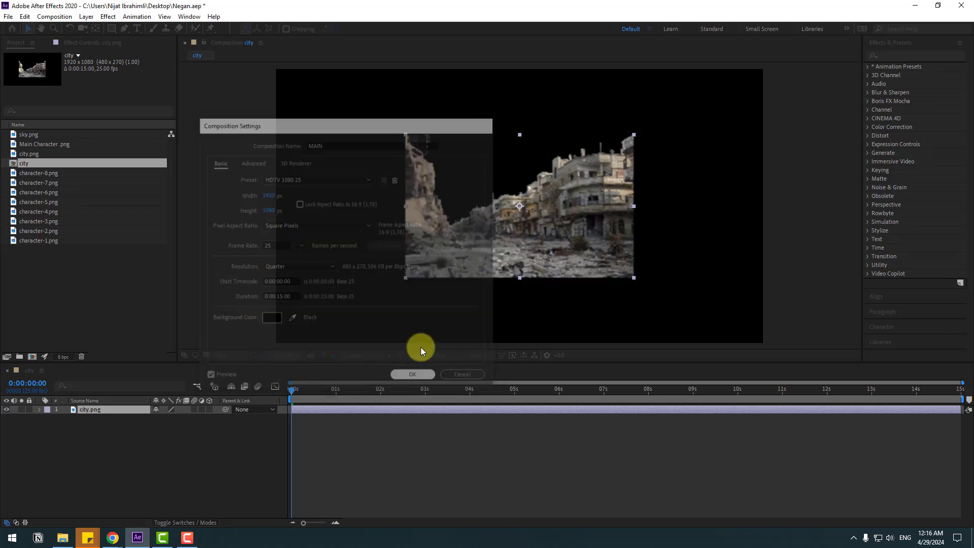
click(91, 411)
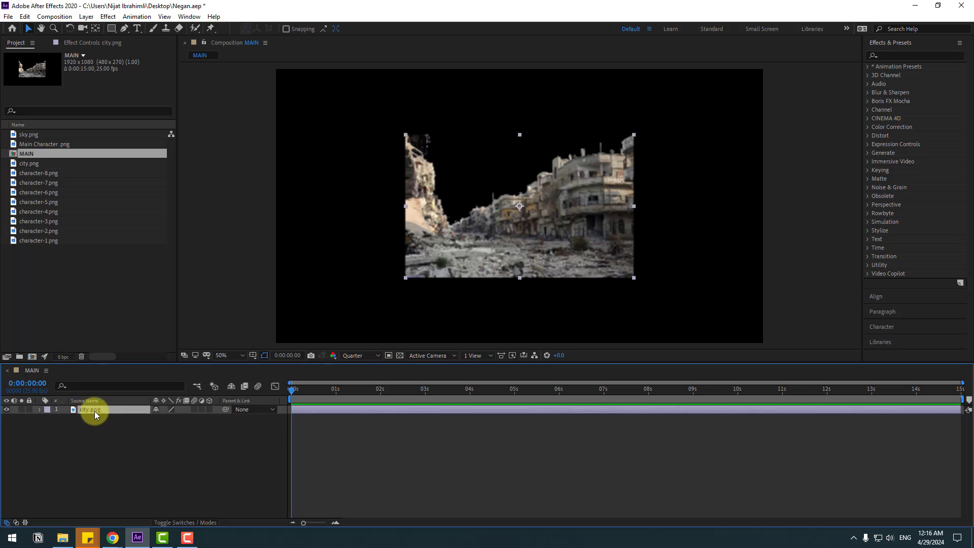
right_click(94, 411)
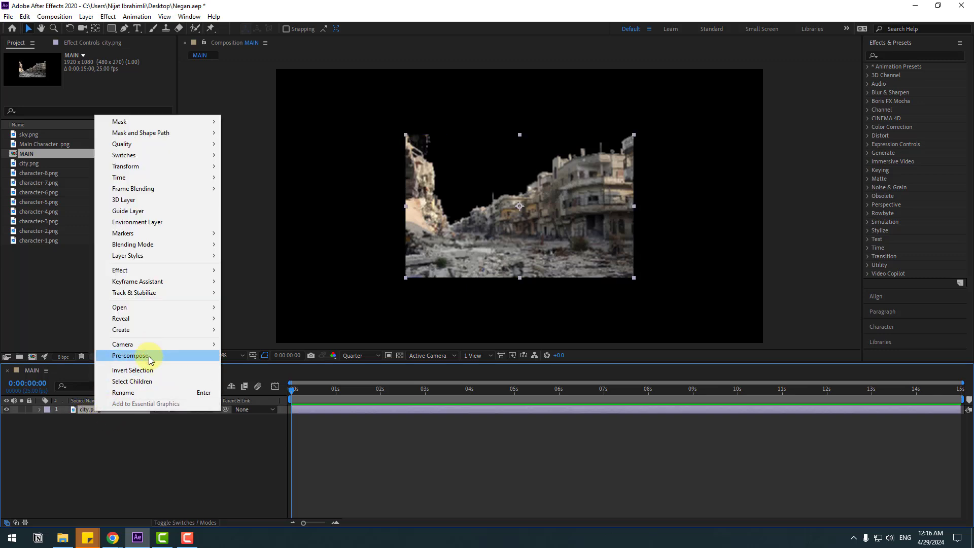
- Pre-compose city.png into a new composition named CITY, moving all attributes
click(148, 355)
text(c)
key(BackSpace)
text(CITY)
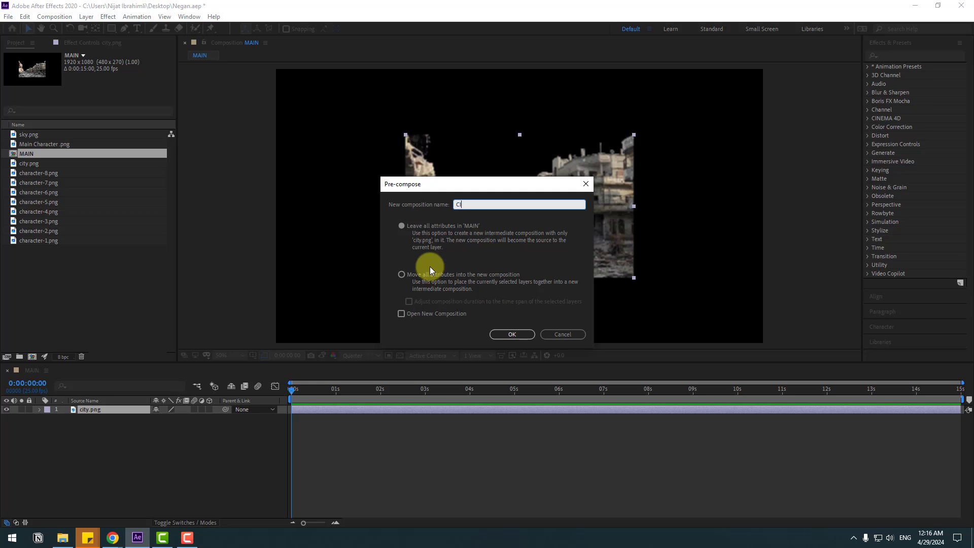
click(401, 275)
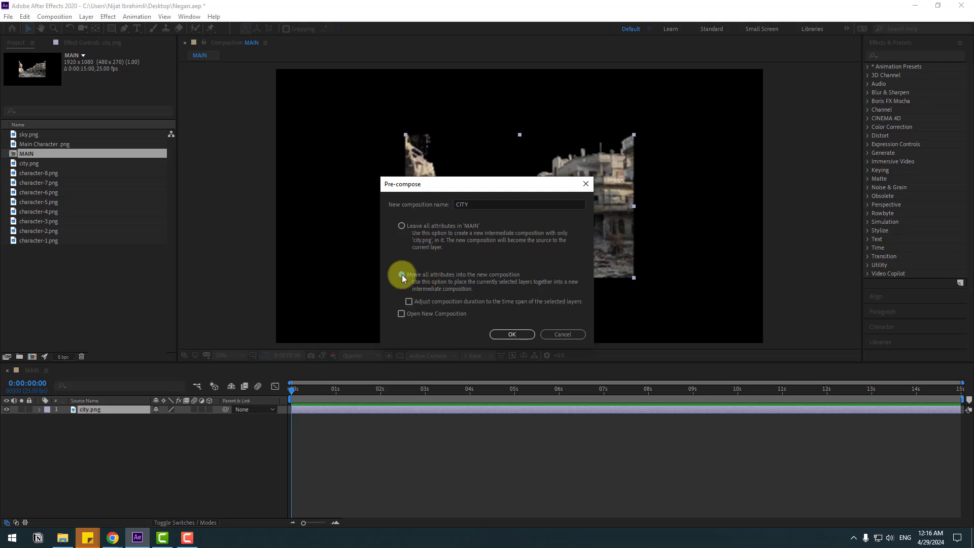
click(508, 334)
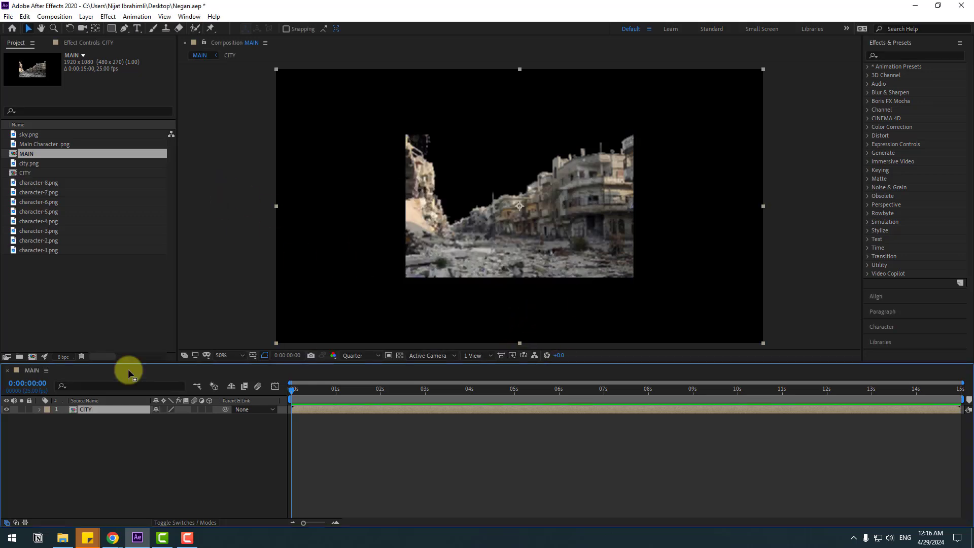
- Inside CITY, scale city.png to 215% and preview at Full resolution with transparency shown
double_click(80, 411)
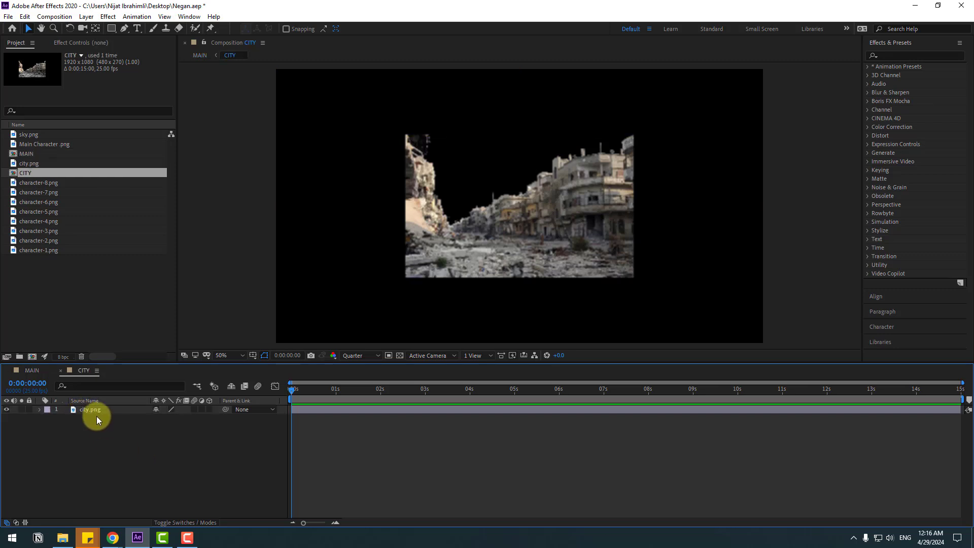
click(94, 412)
key(s)
drag(172, 419, 220, 413)
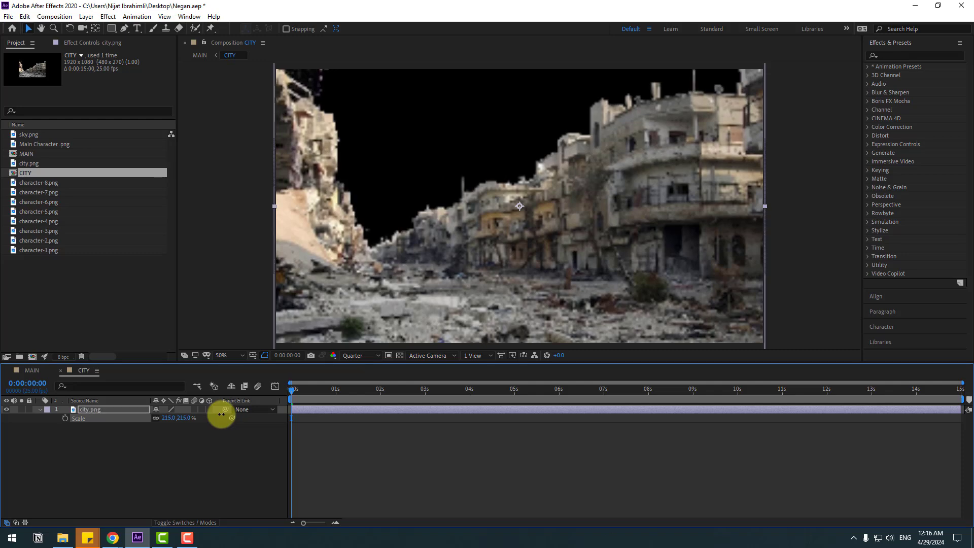
click(364, 357)
click(353, 379)
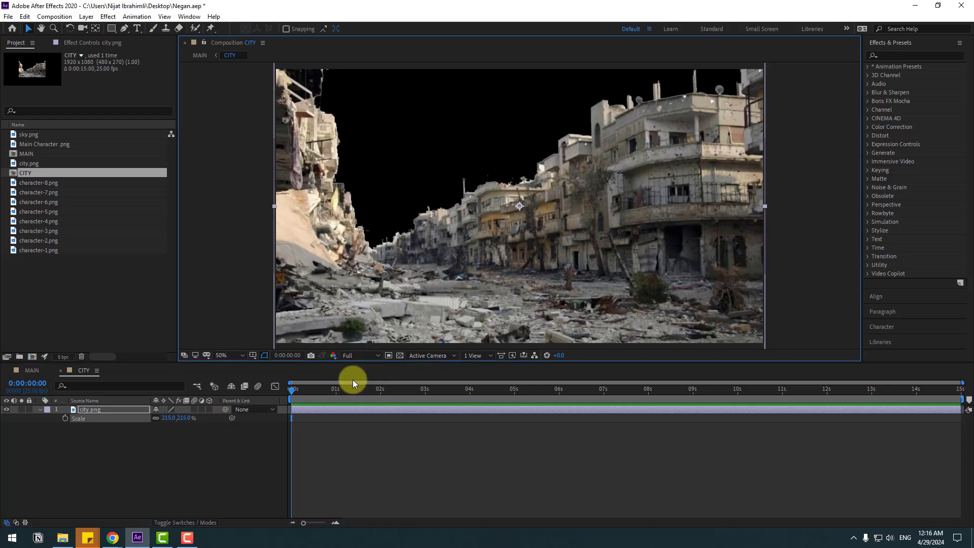
click(179, 451)
click(401, 355)
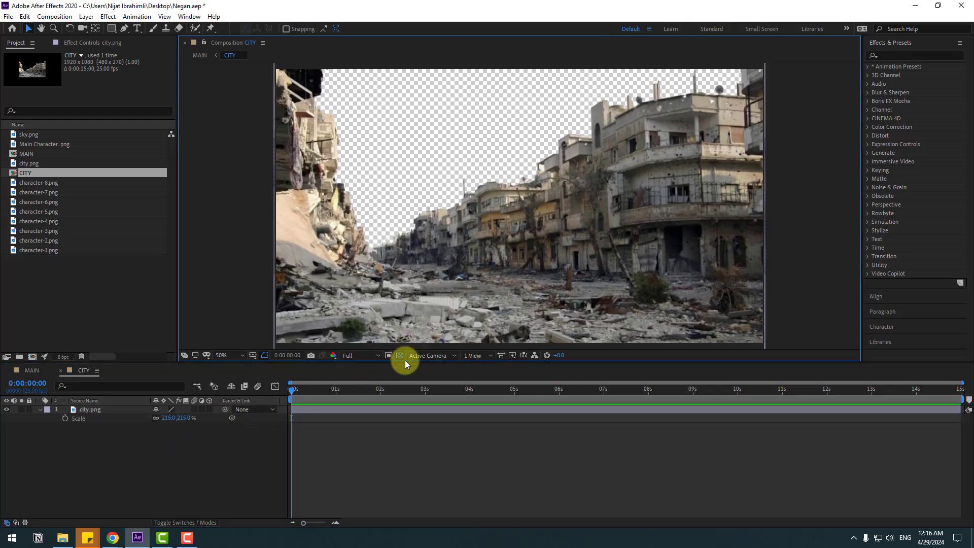
click(41, 409)
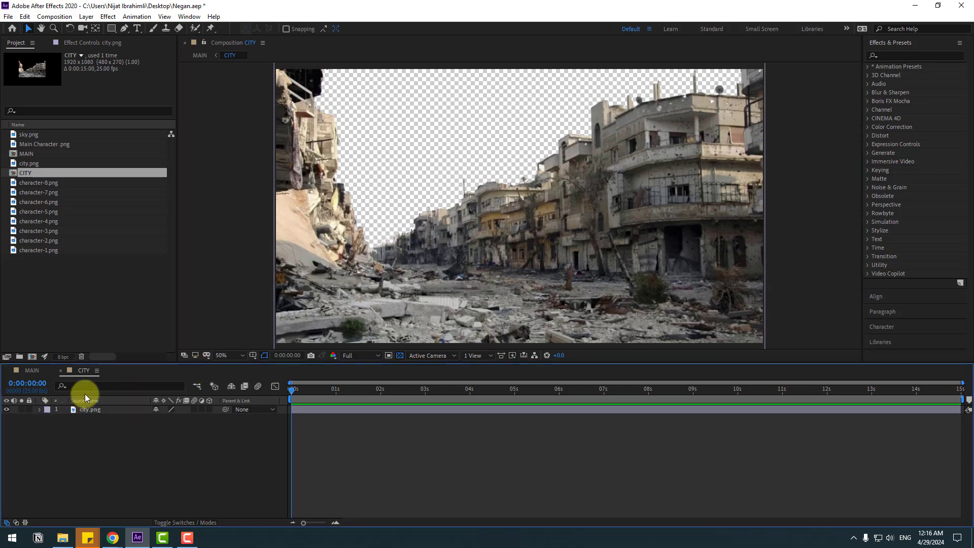
- Back in MAIN, set the preview resolution to Full
click(60, 370)
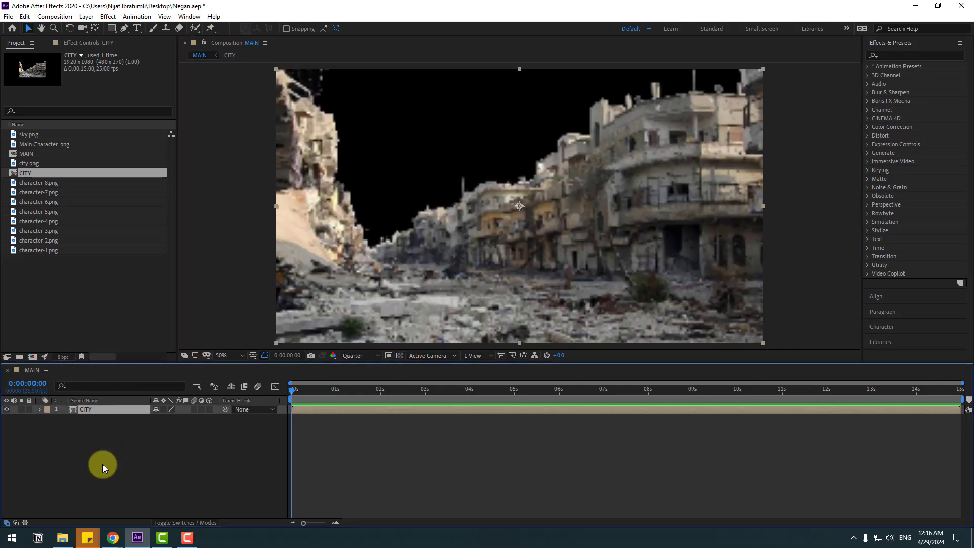
click(87, 412)
click(351, 356)
click(355, 379)
click(143, 458)
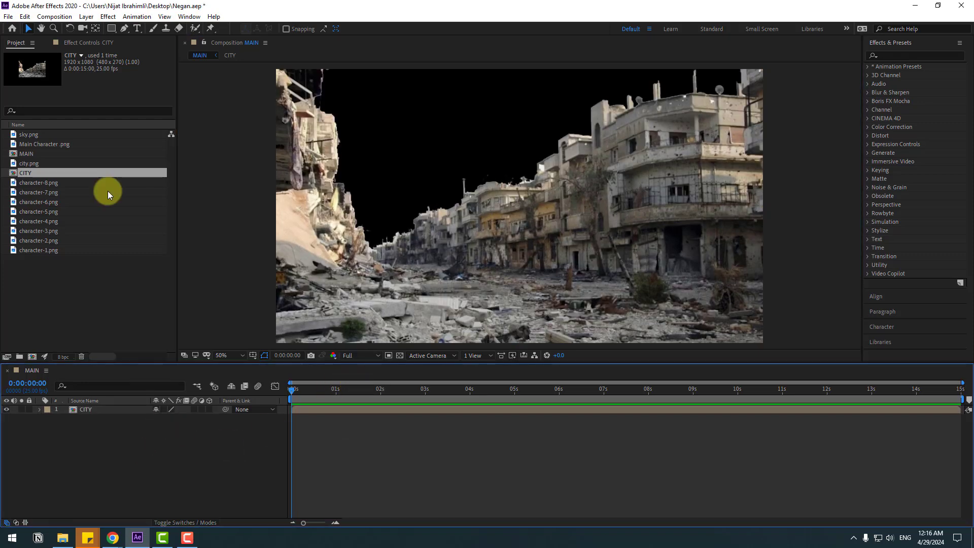
click(29, 136)
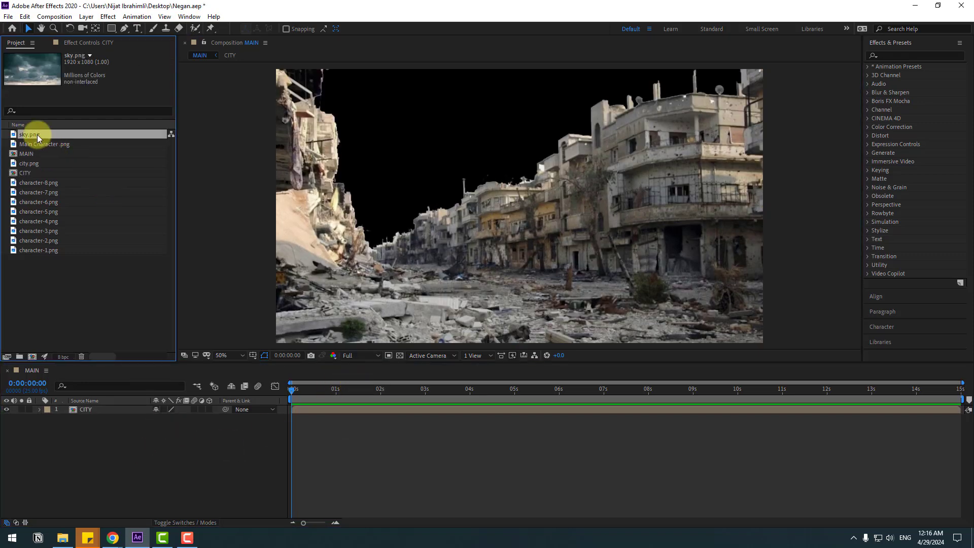
- Add sky.png below CITY in MAIN, scale it to 150% and shift it down-right
drag(38, 135, 80, 424)
key(s)
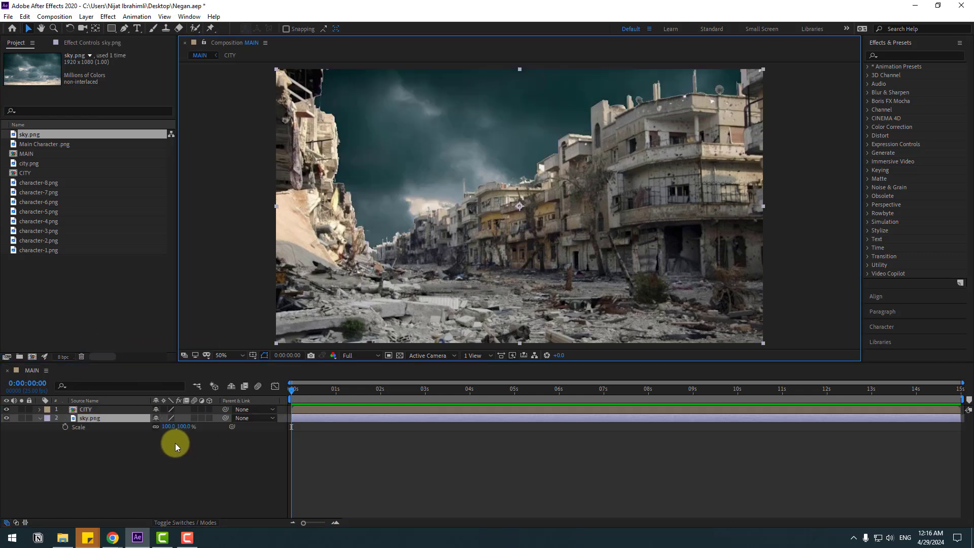
drag(168, 427, 189, 426)
drag(413, 215, 542, 266)
click(86, 461)
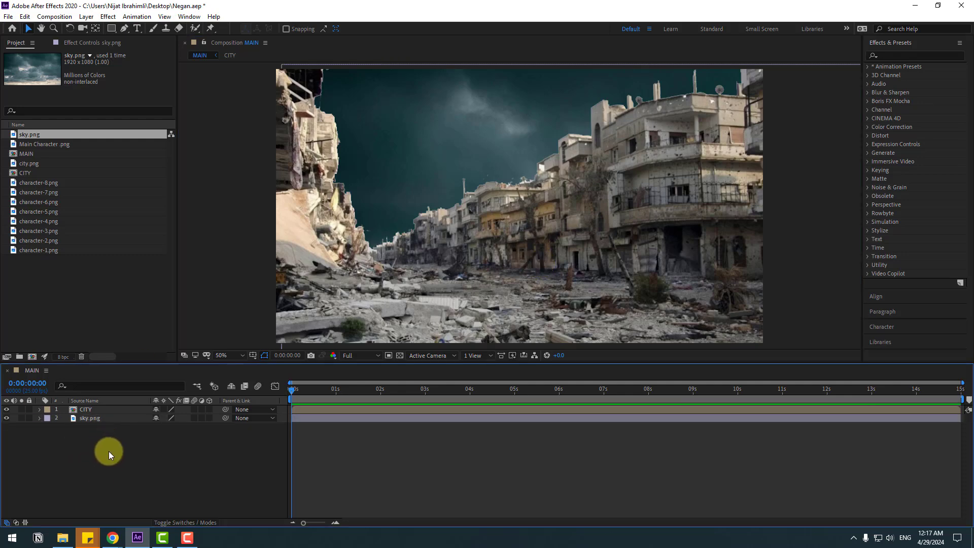
- Add a null object to MAIN, centre its anchor point and rename it CAMERA
right_click(83, 451)
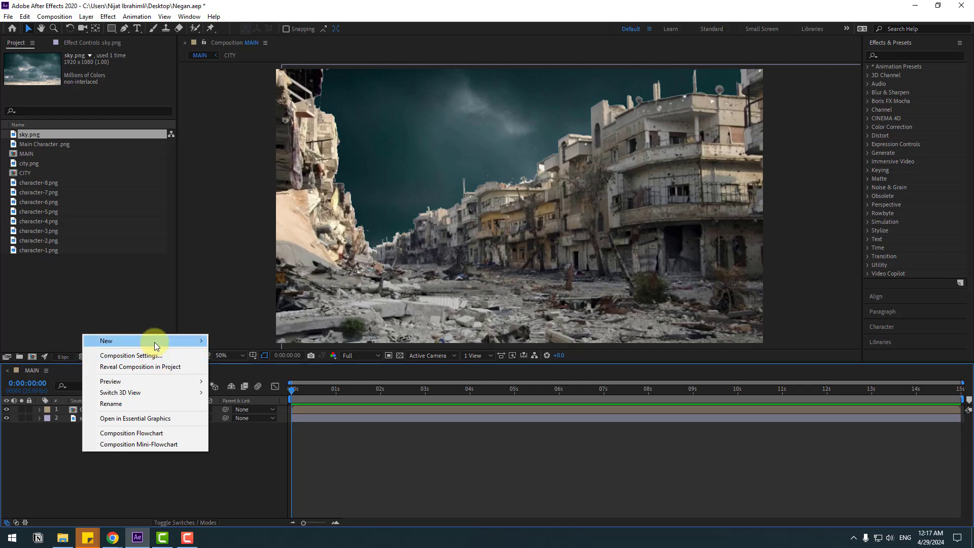
mouse_move(155, 342)
click(249, 404)
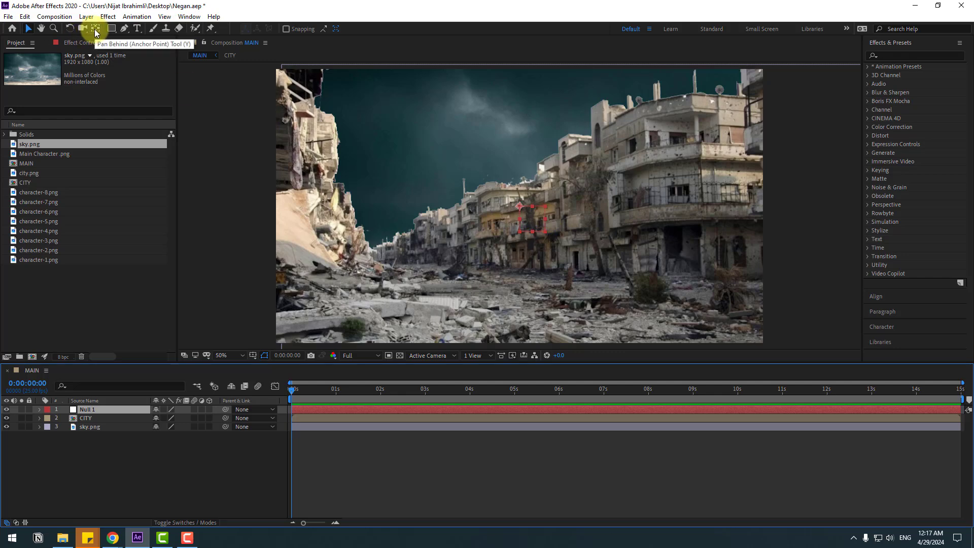
key(ctrl+alt+Home)
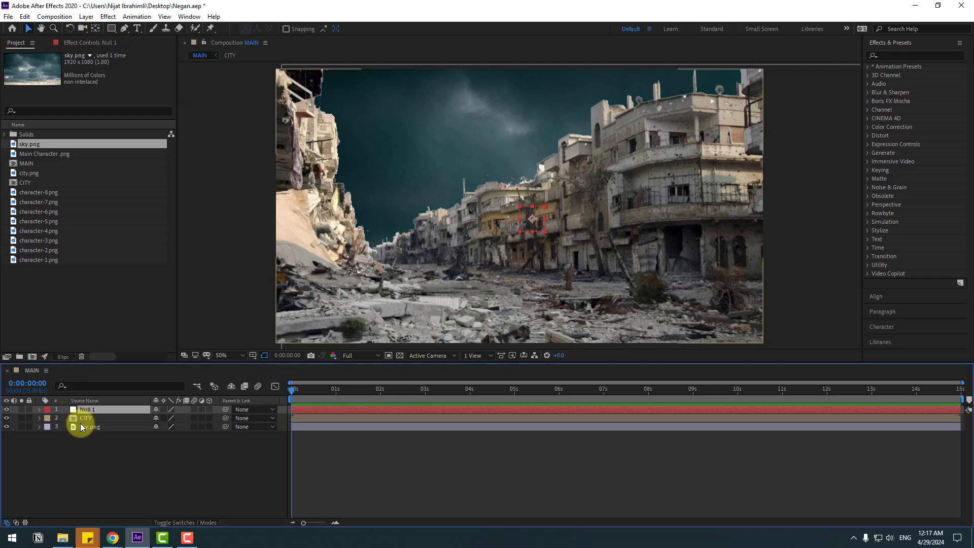
key(Return)
text(CAMERA)
key(Return)
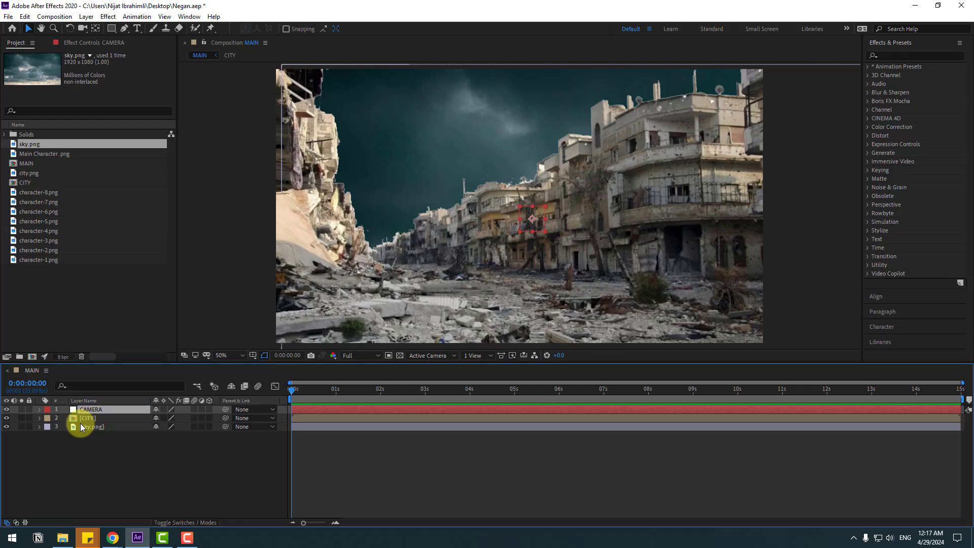
- Parent the CITY and sky.png layers to CAMERA
click(82, 428)
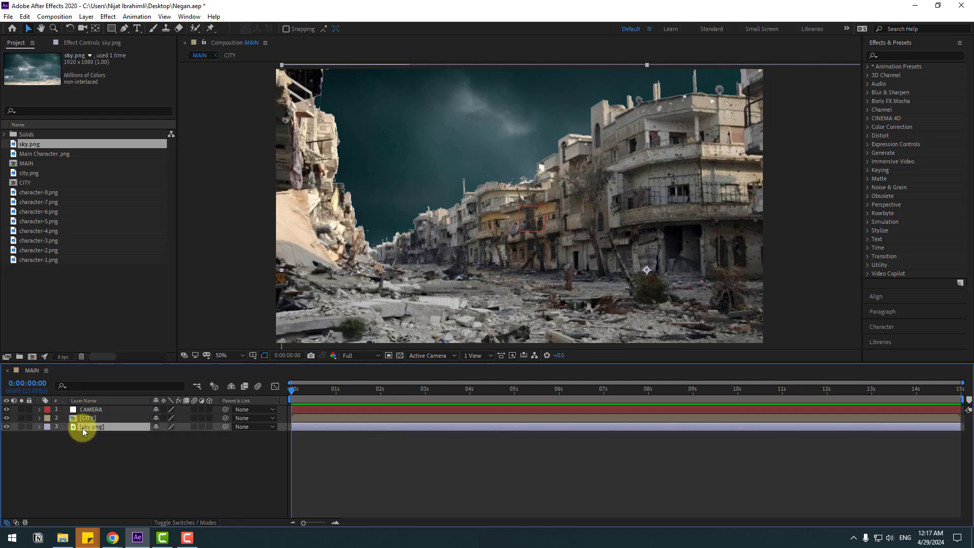
shift+click(86, 418)
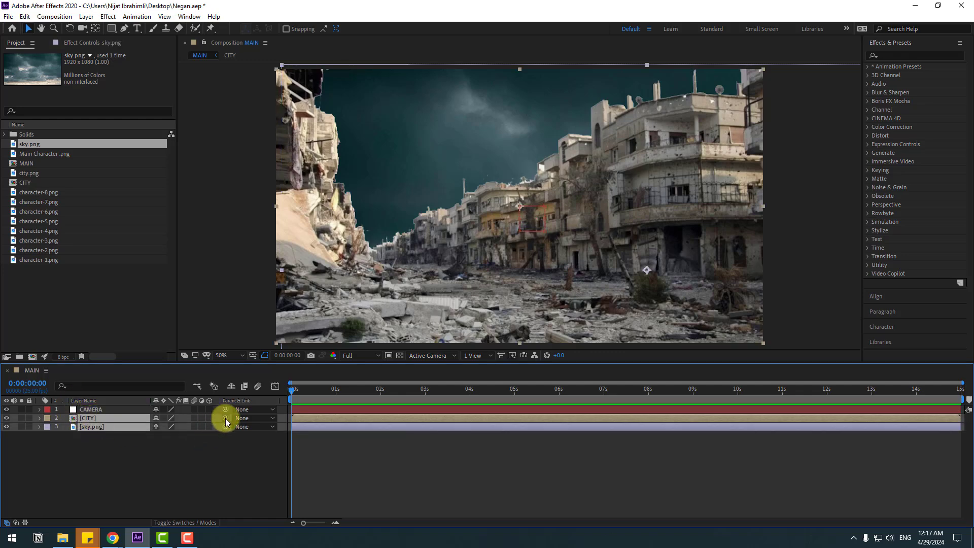
drag(225, 418, 90, 412)
click(93, 462)
click(86, 411)
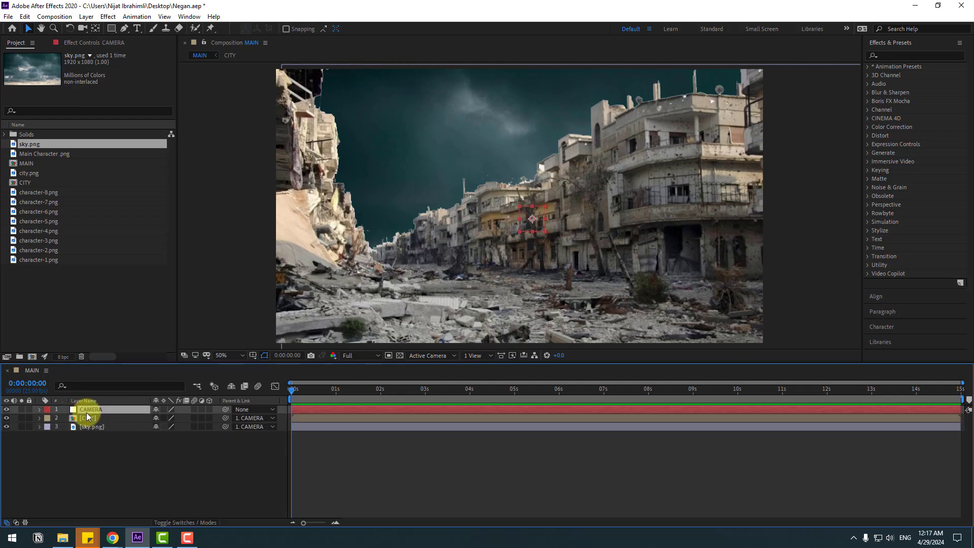
- Keyframe CAMERA's Scale at 157% at 0 seconds and 100% at 1 second
key(s)
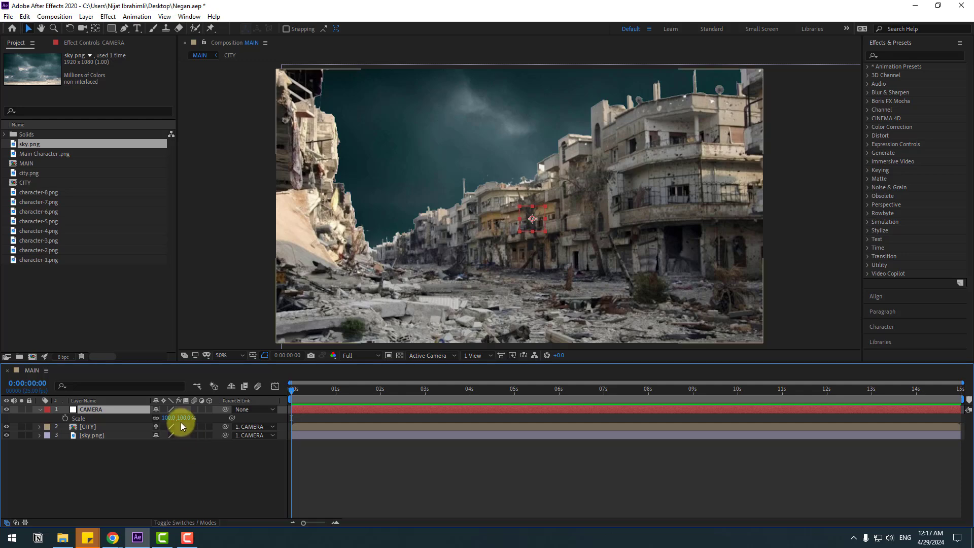
drag(181, 417, 211, 452)
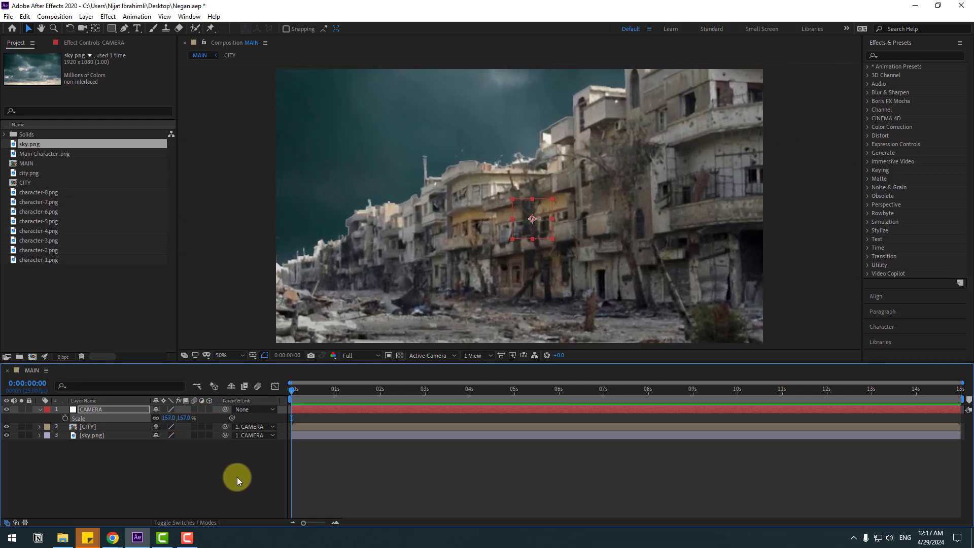
click(65, 418)
drag(323, 392, 336, 394)
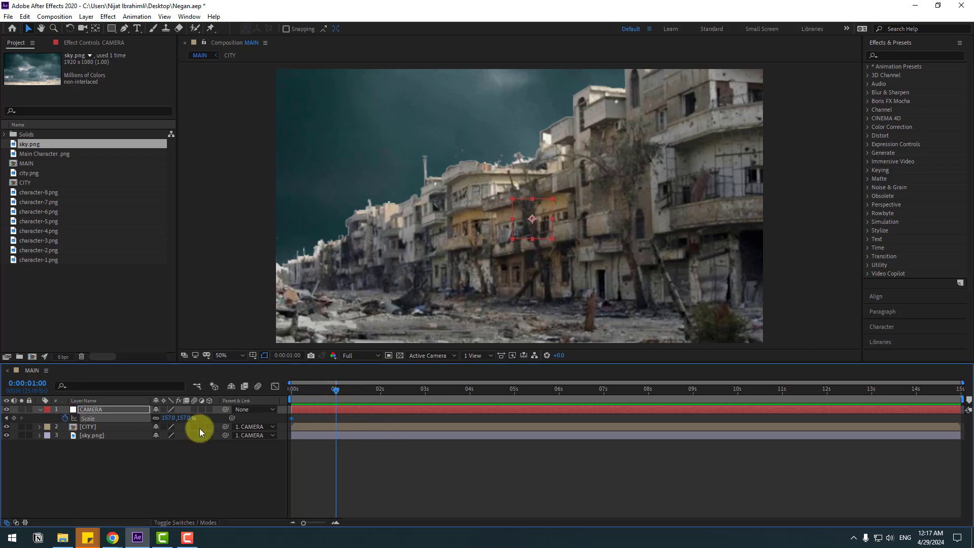
click(169, 417)
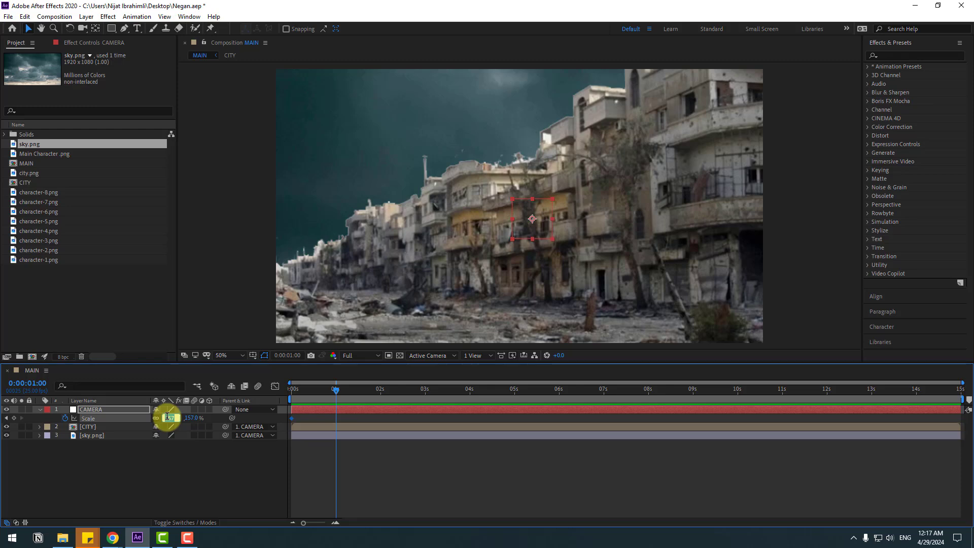
text(100)
key(Return)
- Apply Easy Ease to the Scale keyframes and lengthen the ease influence in the Graph Editor
click(334, 419)
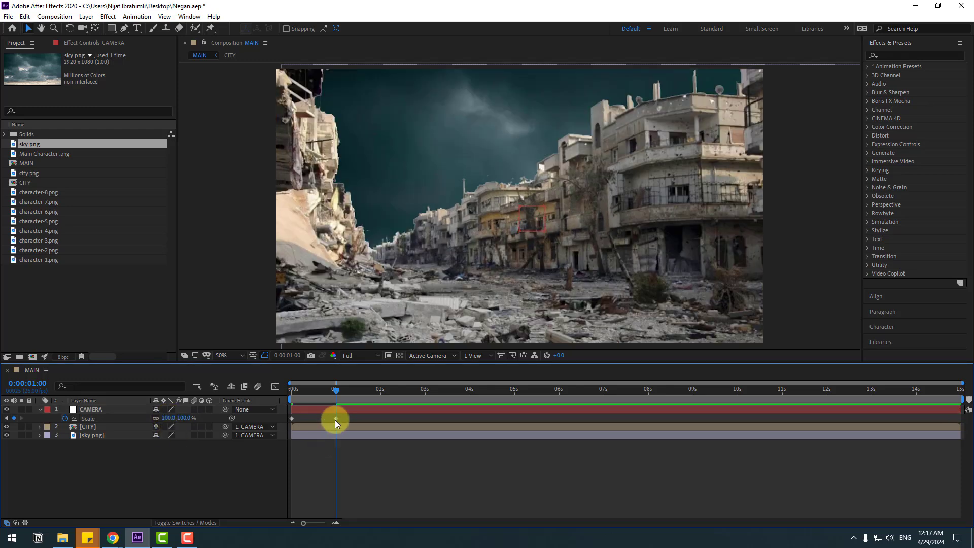
right_click(291, 418)
mouse_move(355, 411)
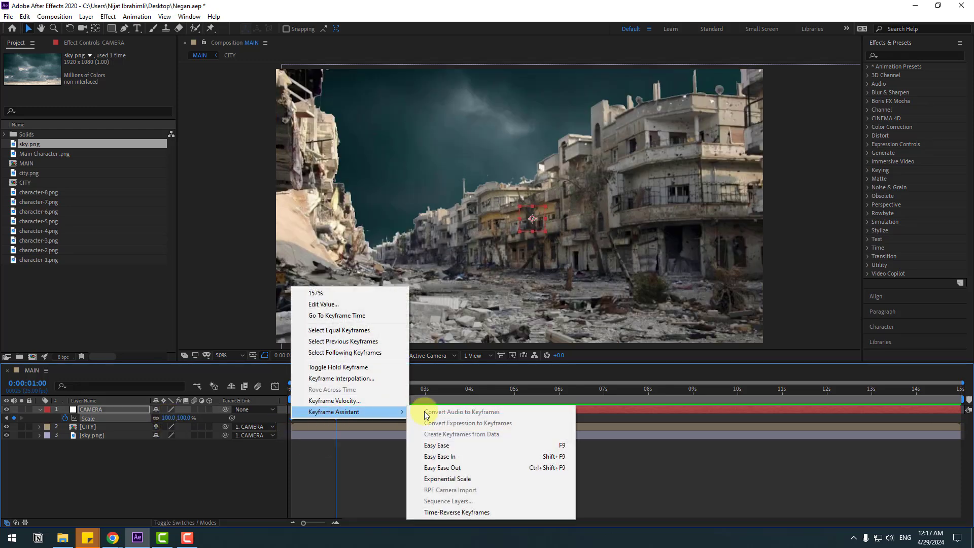
click(545, 448)
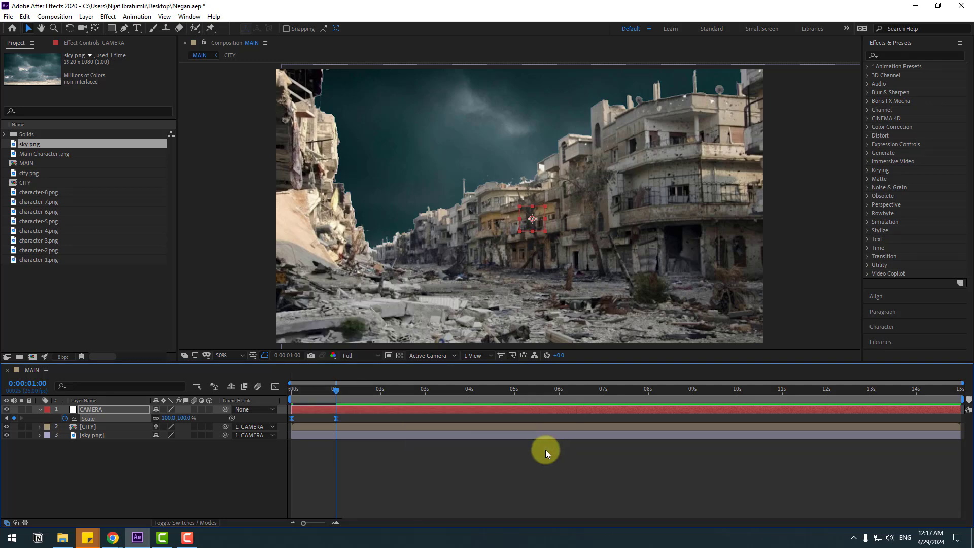
click(276, 387)
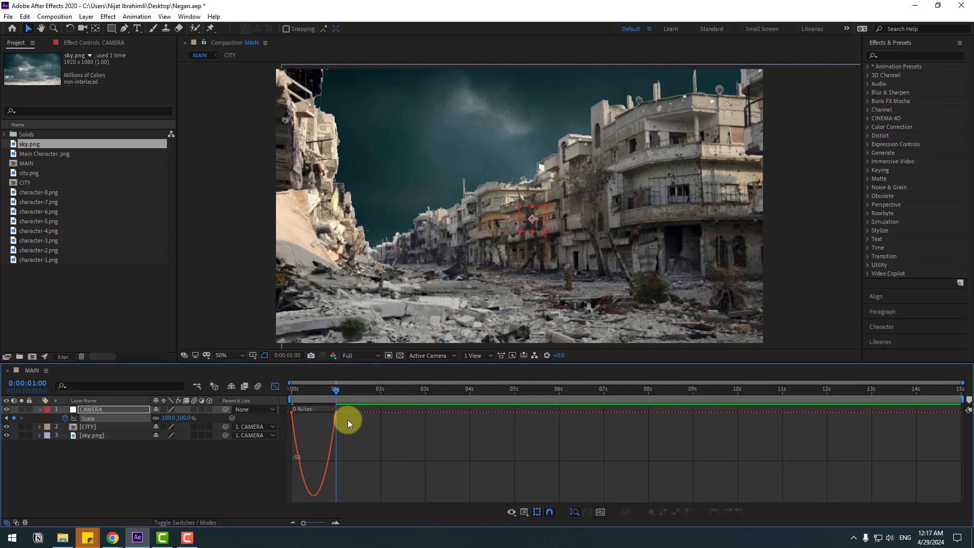
click(316, 412)
drag(327, 414, 422, 419)
click(275, 386)
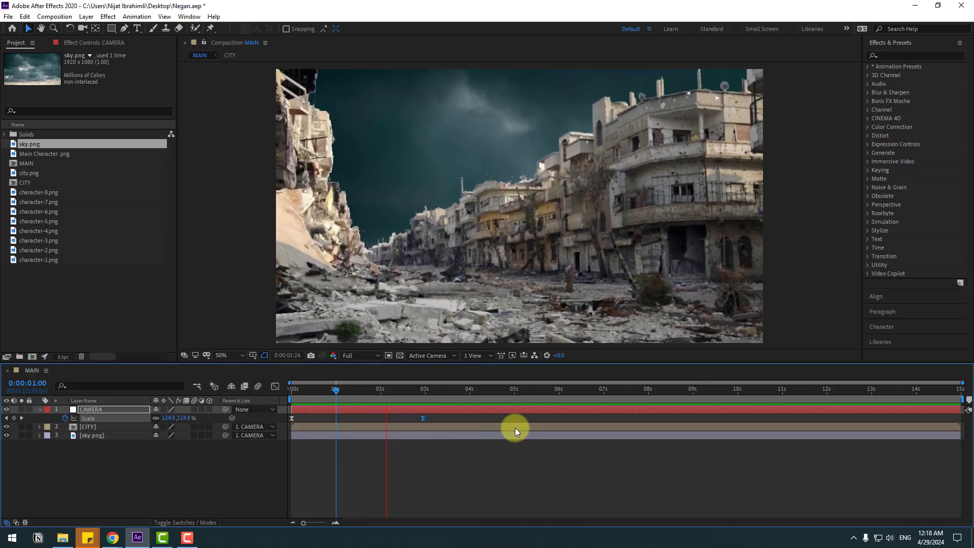
click(427, 391)
click(133, 469)
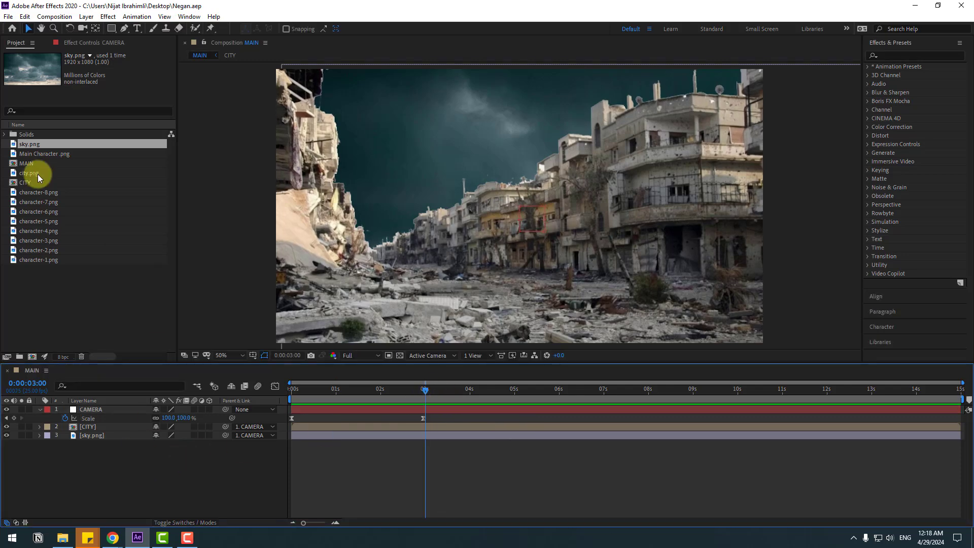
- Add character-1.png and character-2.png to MAIN, placing the police zombie at left at 127%
click(40, 264)
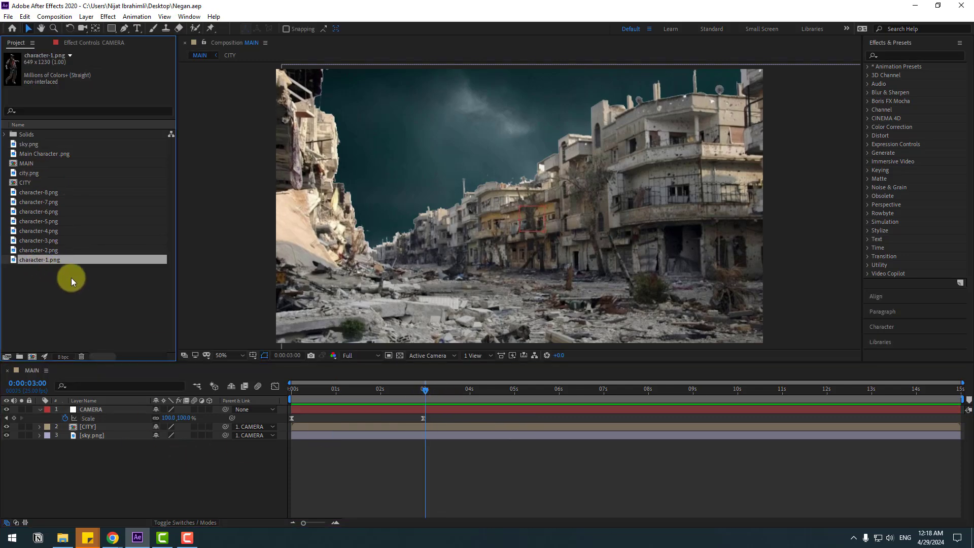
shift+click(48, 250)
drag(58, 263, 101, 416)
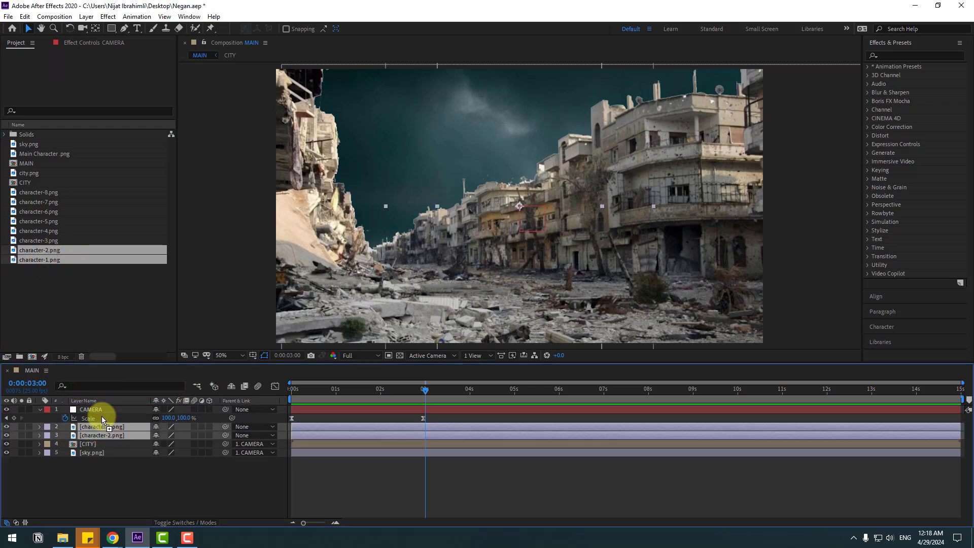
click(104, 477)
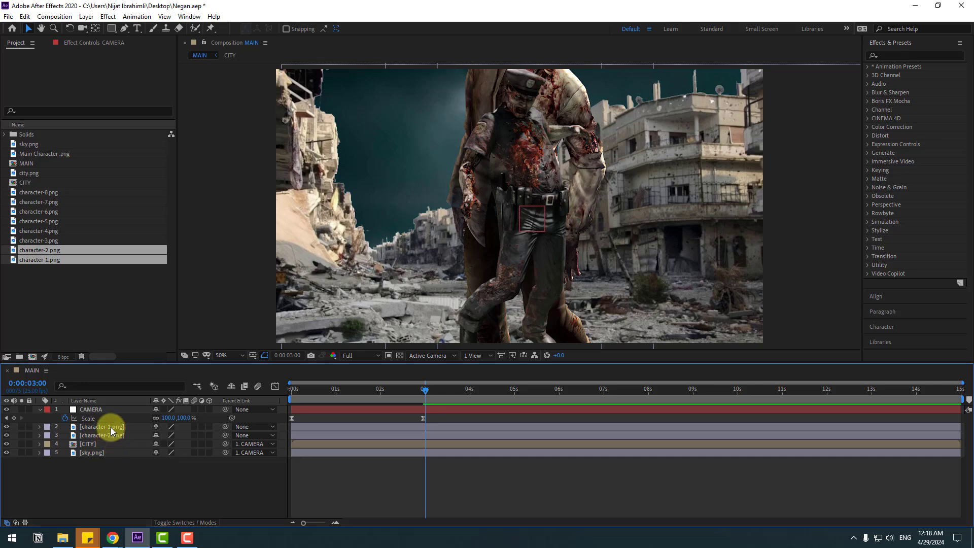
click(111, 428)
drag(492, 187, 391, 243)
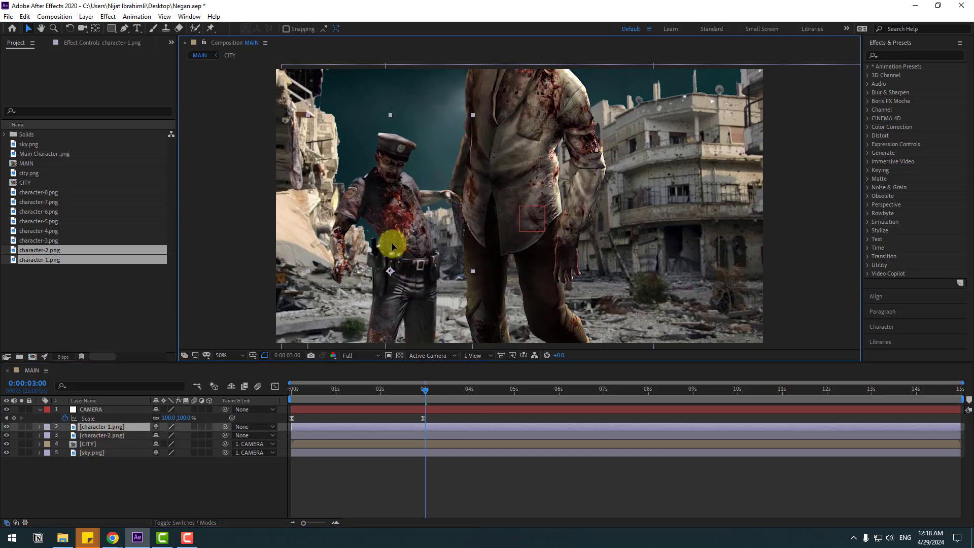
key(s)
drag(163, 434, 175, 434)
drag(444, 229, 429, 248)
click(39, 427)
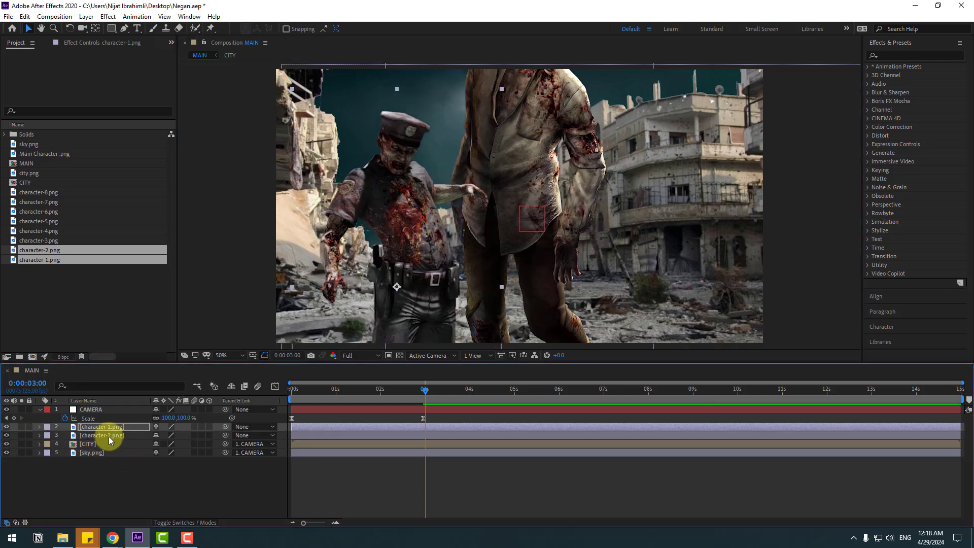
- Move character-2.png to the right side and shrink it to 85%
click(108, 436)
drag(543, 153, 628, 230)
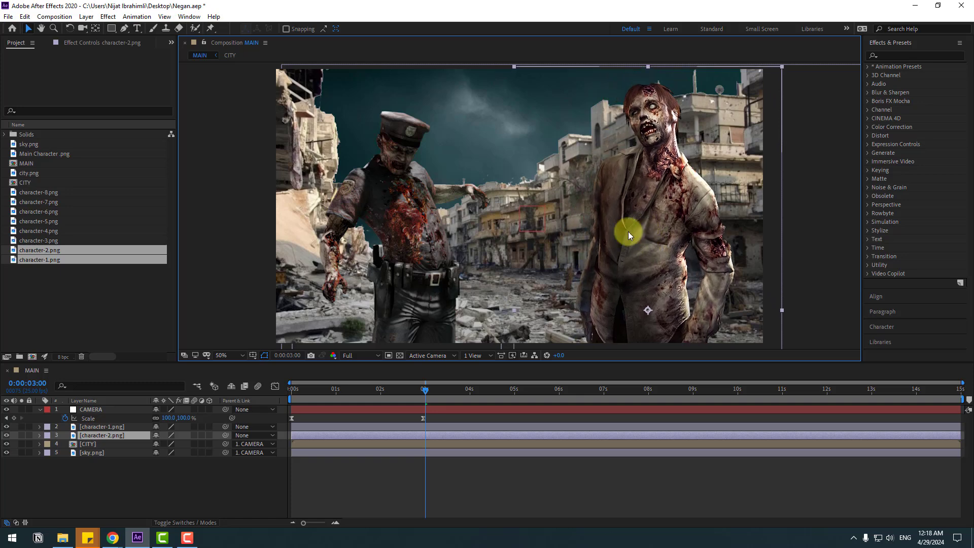
key(s)
drag(170, 446, 159, 445)
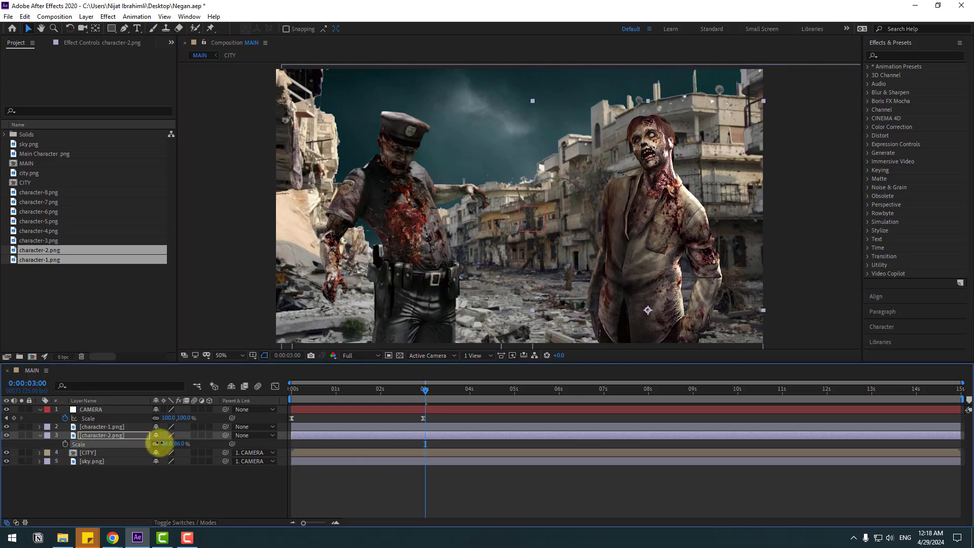
drag(652, 266, 650, 243)
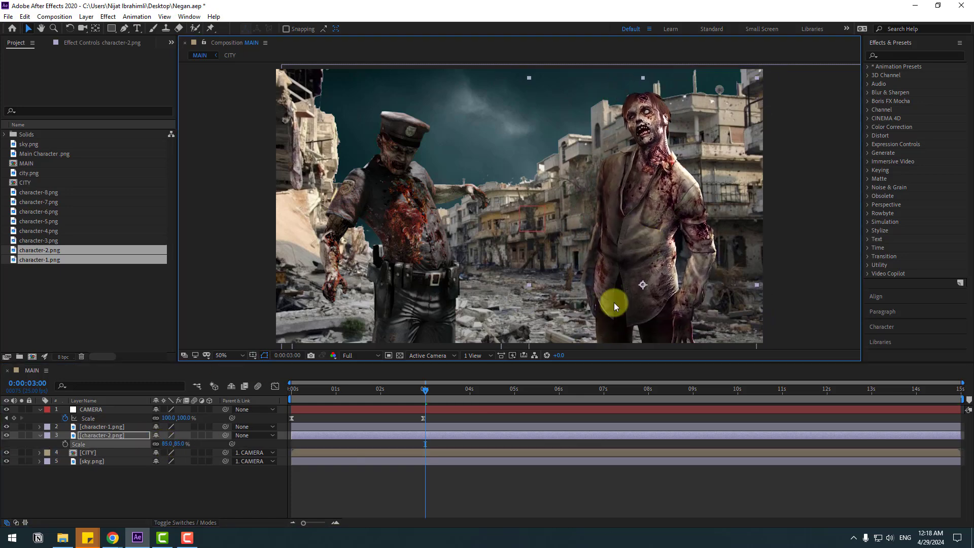
click(39, 437)
- Set Position keyframes on both zombie layers at 3:02
click(105, 430)
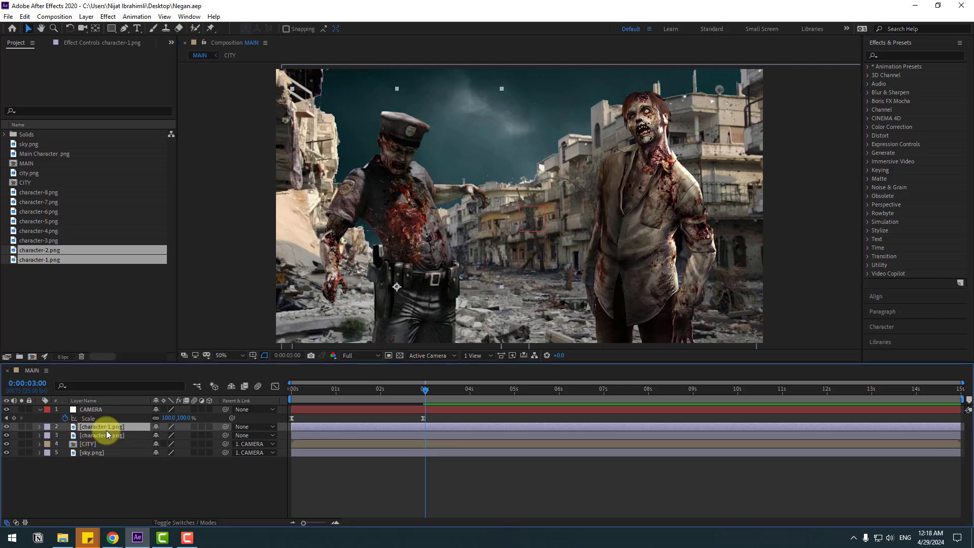
shift+click(101, 435)
key(p)
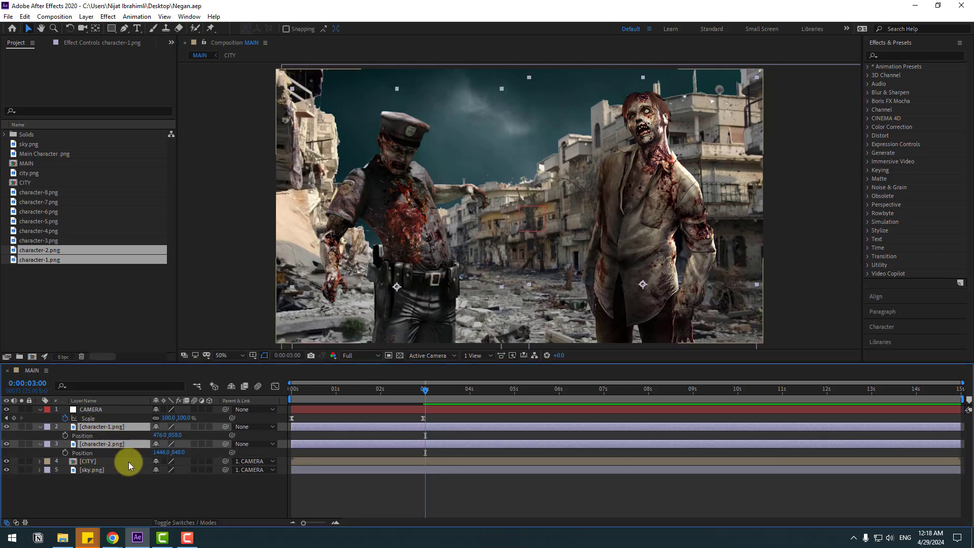
drag(421, 392, 428, 392)
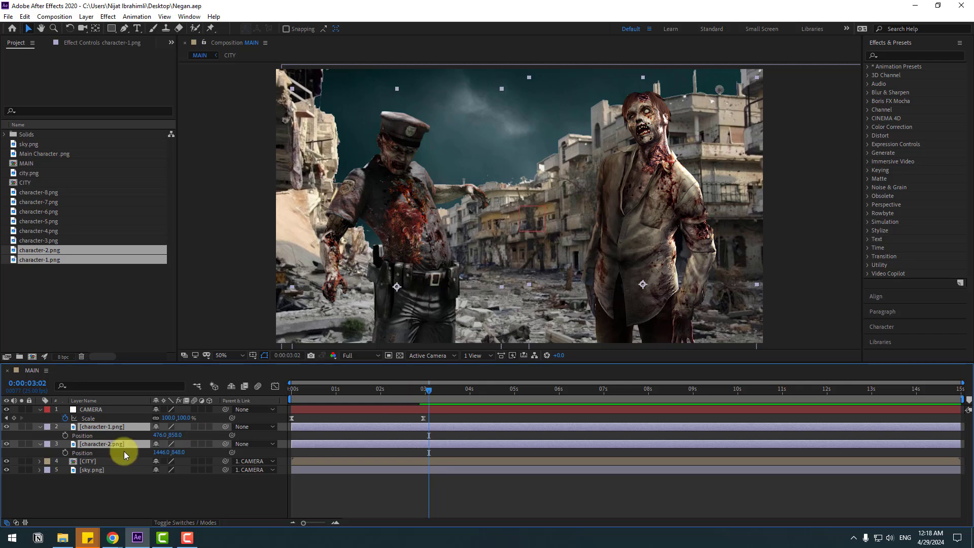
click(65, 435)
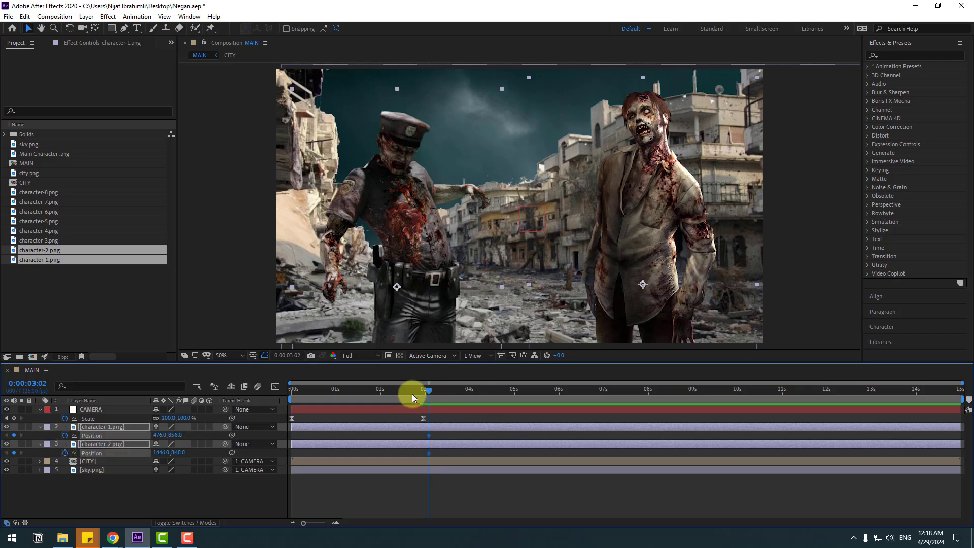
drag(411, 393, 292, 399)
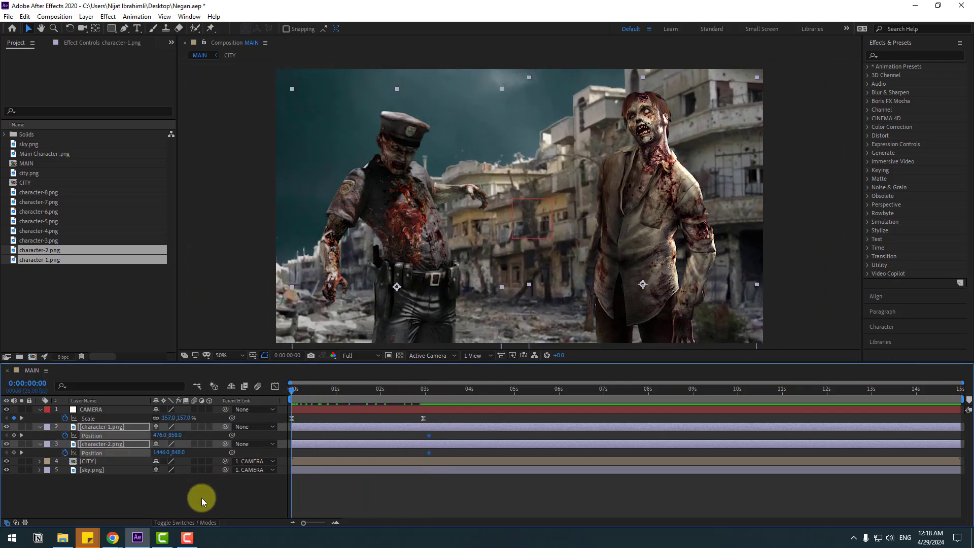
click(183, 487)
- At 0 seconds, push the police zombie off-screen left and the second zombie off-screen right
drag(157, 435, 5, 435)
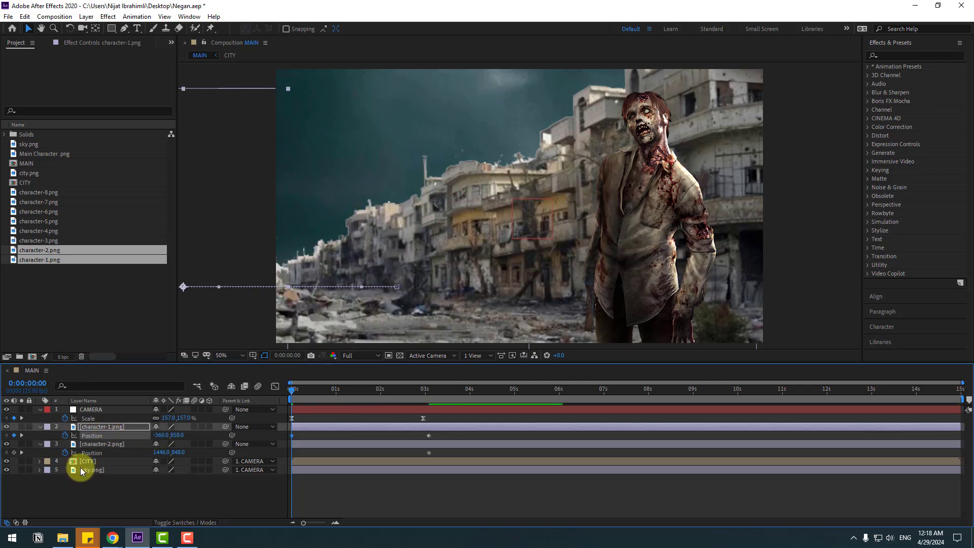
click(96, 451)
drag(163, 452, 519, 439)
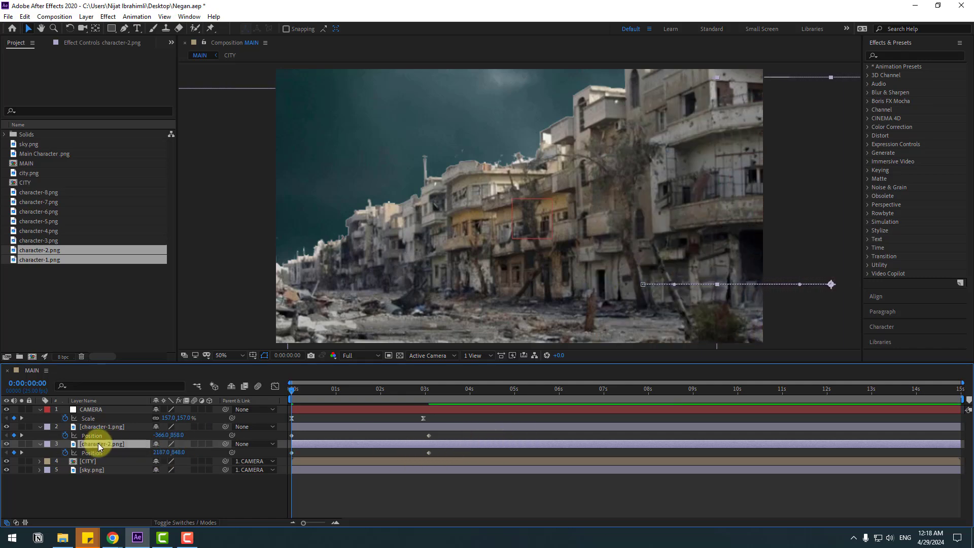
- Parent both zombie layers to CAMERA and preview them sliding into frame
ctrl+click(96, 428)
drag(225, 427, 88, 410)
click(287, 484)
drag(300, 393, 428, 397)
- Enlarge both zombies to about 123% and move the right zombie's end position right and lower
click(109, 429)
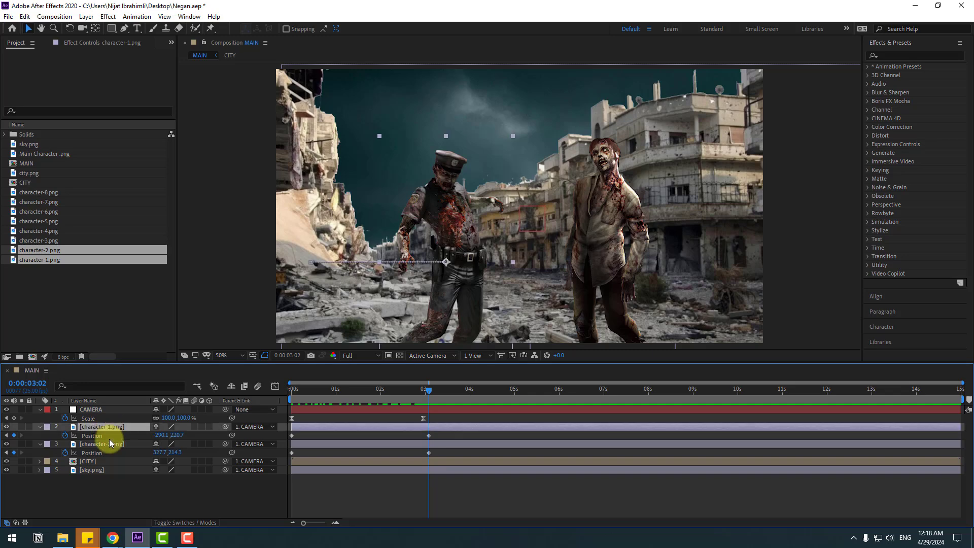
shift+click(113, 444)
key(s)
drag(164, 435, 178, 450)
key(p)
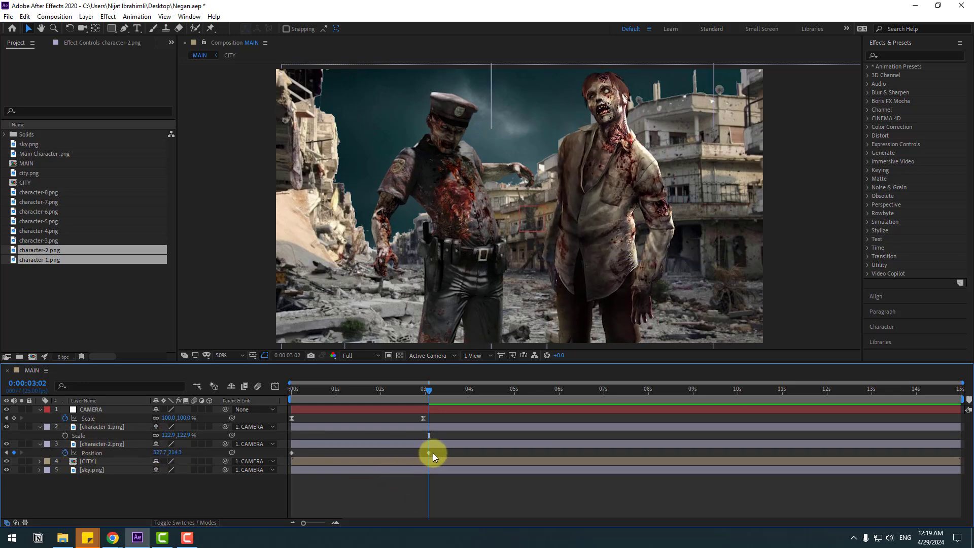
drag(434, 453, 272, 462)
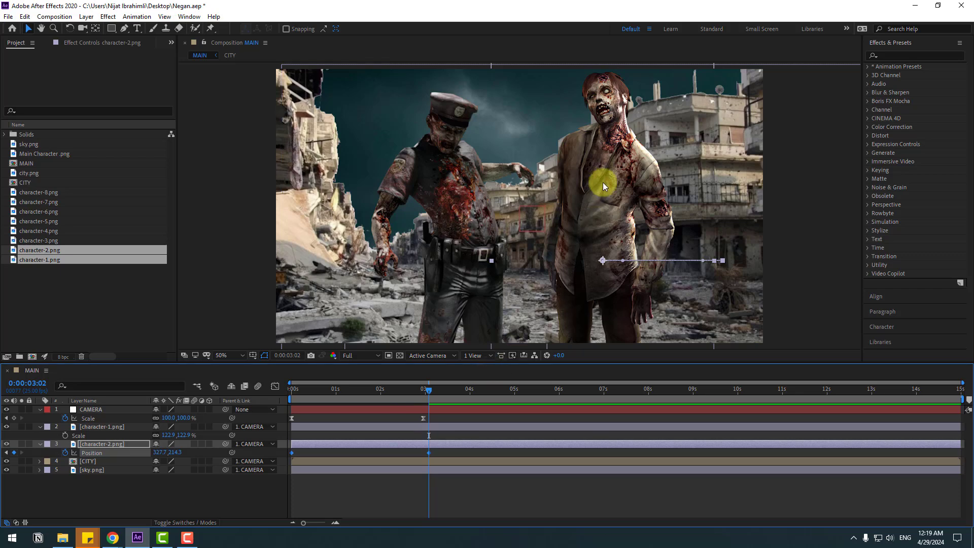
drag(602, 181, 652, 196)
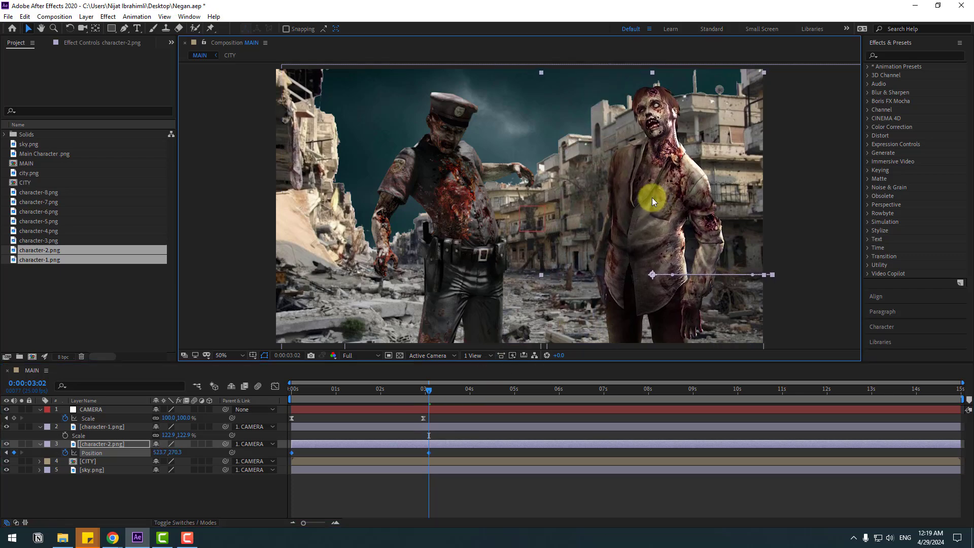
- Move the policeman zombie's 3:02 end position further left
click(101, 428)
key(p)
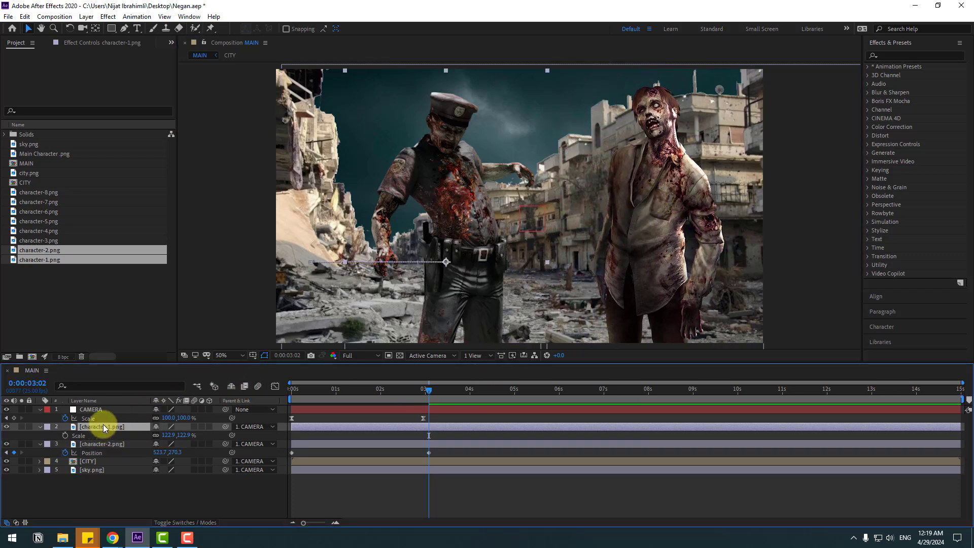
drag(431, 439, 289, 442)
click(431, 436)
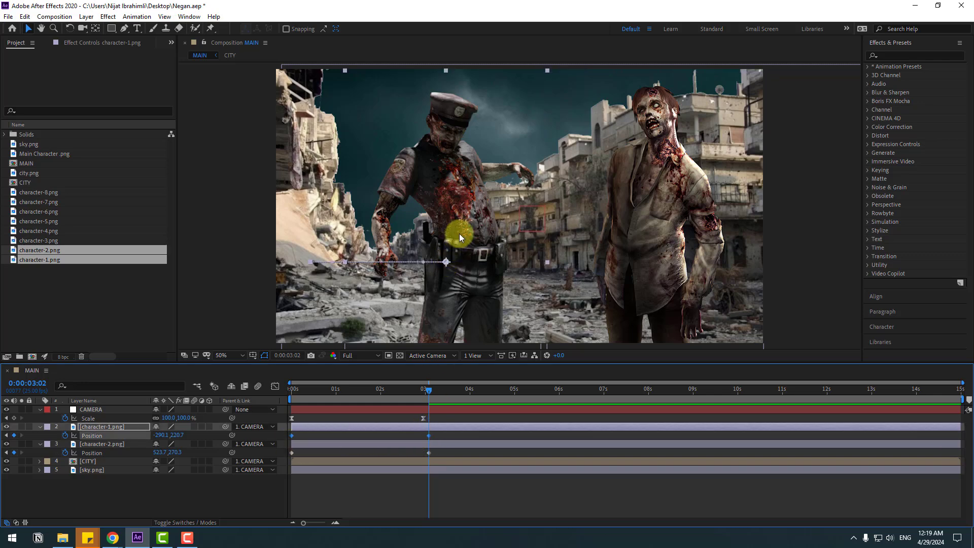
drag(459, 234, 405, 231)
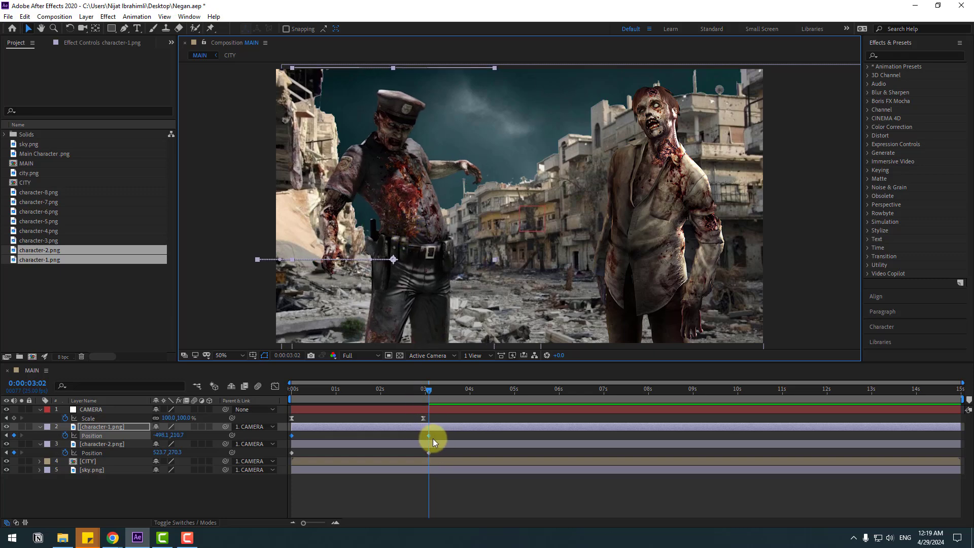
drag(433, 439, 290, 453)
- Easy Ease both zombies' Position keyframes and lengthen the slowdown into 3:02 in the speed graph
right_click(290, 453)
mouse_move(355, 447)
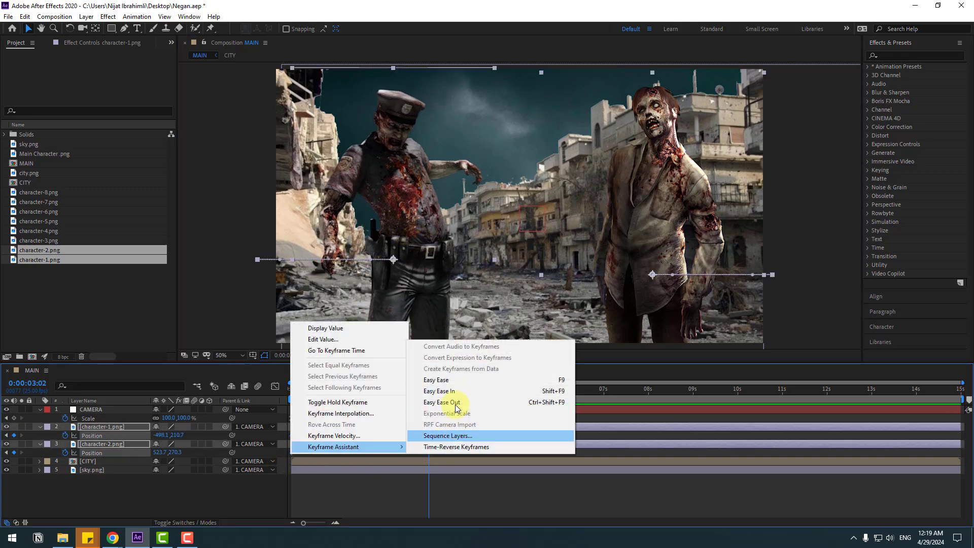
click(563, 380)
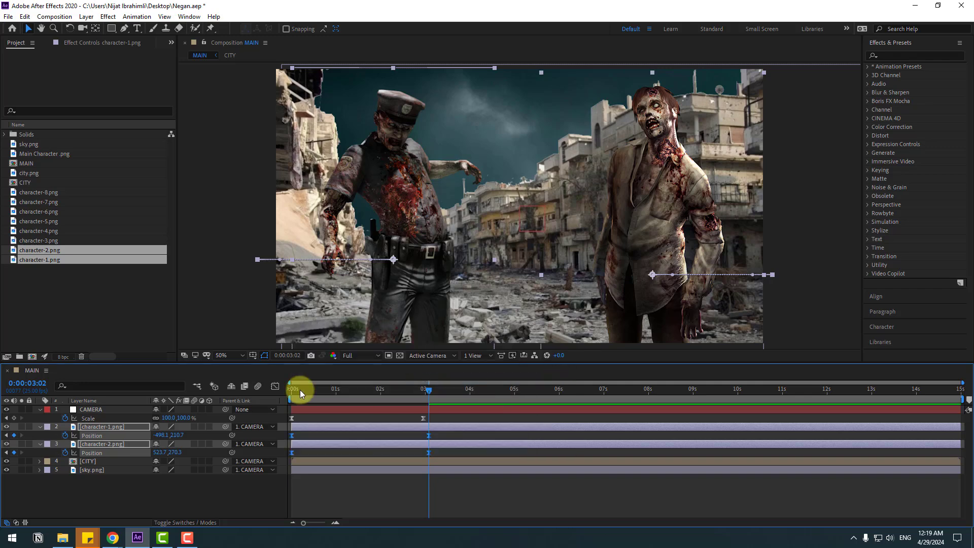
click(275, 387)
drag(450, 469, 374, 493)
- Preview the eased zombie slide, then return to the layer bar view and deselect everything
key(space)
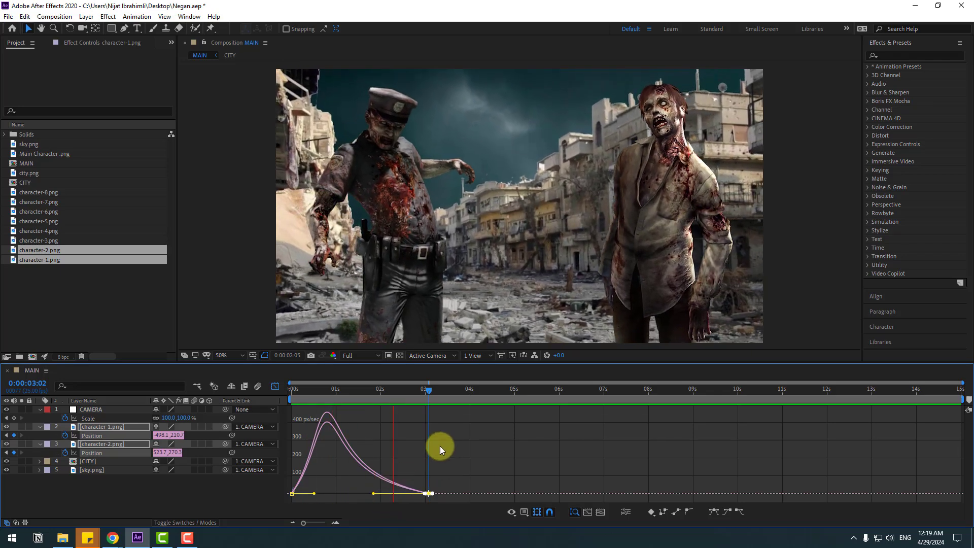
key(space)
click(274, 386)
click(324, 484)
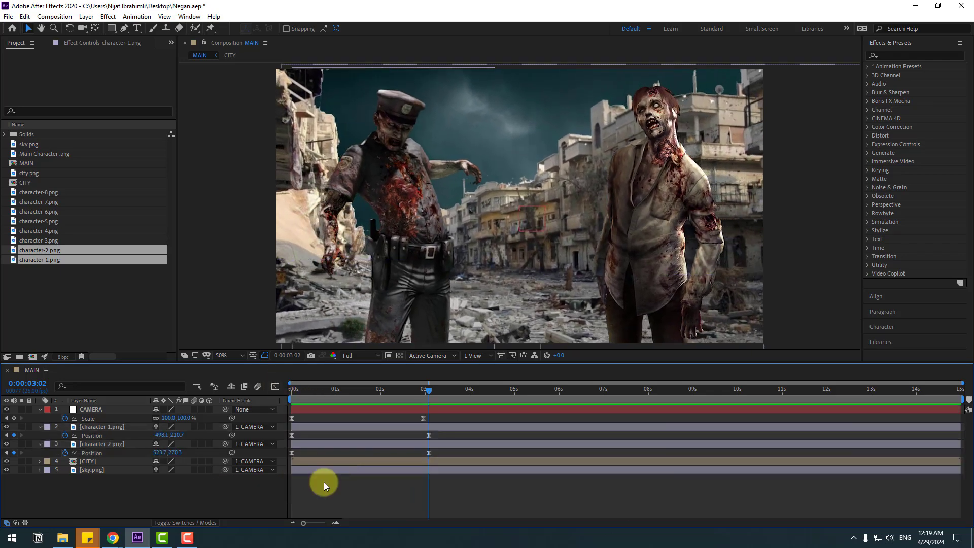
click(892, 56)
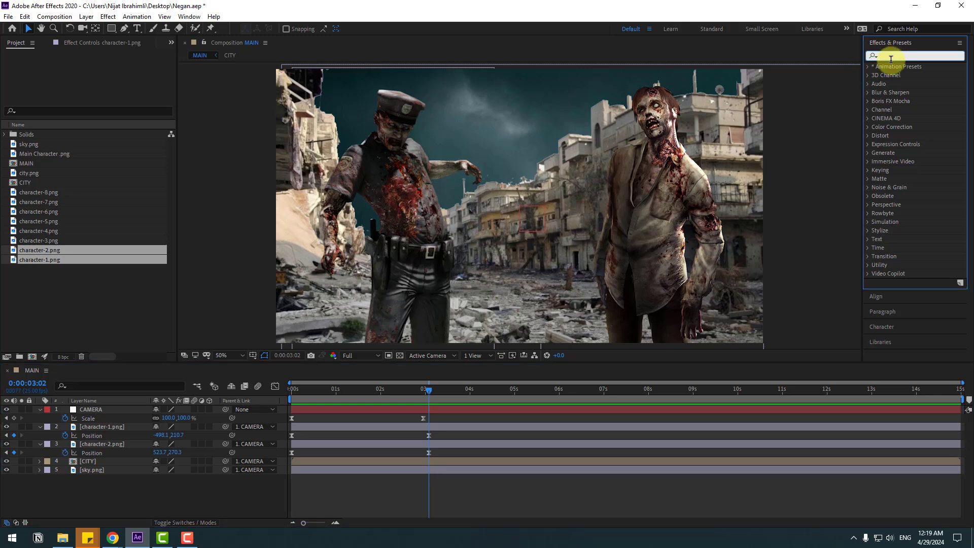
- Apply Gaussian Blur, found by searching 'gaus', to the CITY layer and move to 3 seconds
text(gaus)
drag(916, 75, 759, 263)
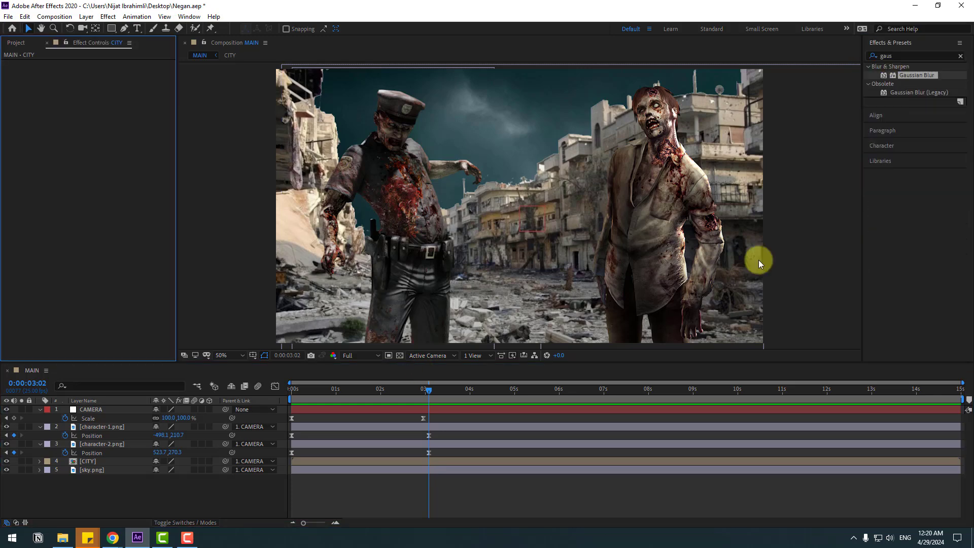
drag(915, 74, 93, 462)
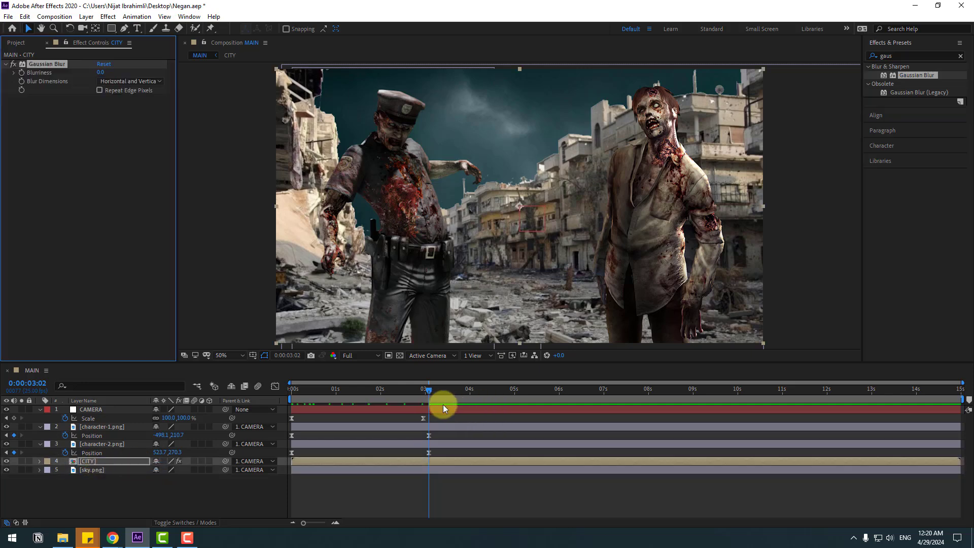
click(293, 400)
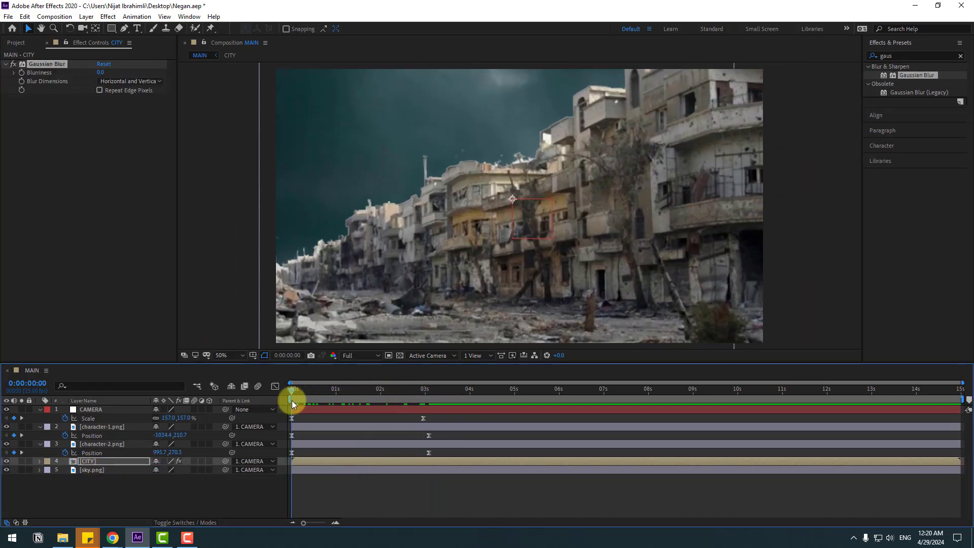
click(24, 75)
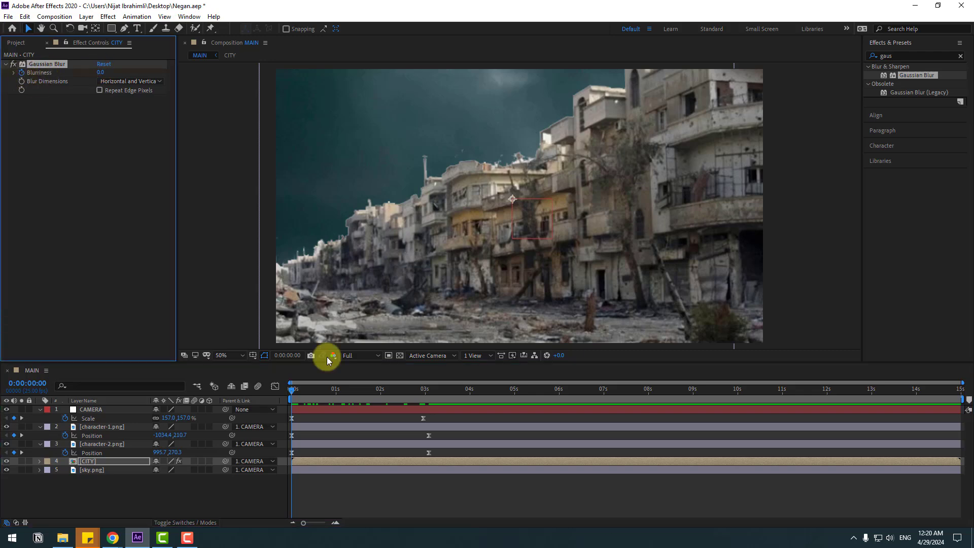
drag(409, 394, 429, 395)
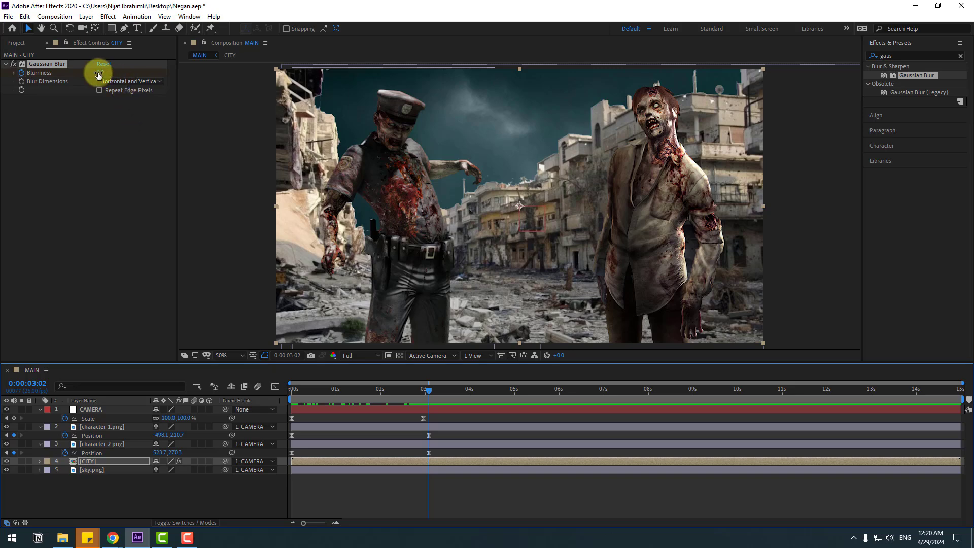
- Set CITY's Blurriness to about 35.8 and add Gaussian Blur to character-2.png
drag(100, 72, 261, 63)
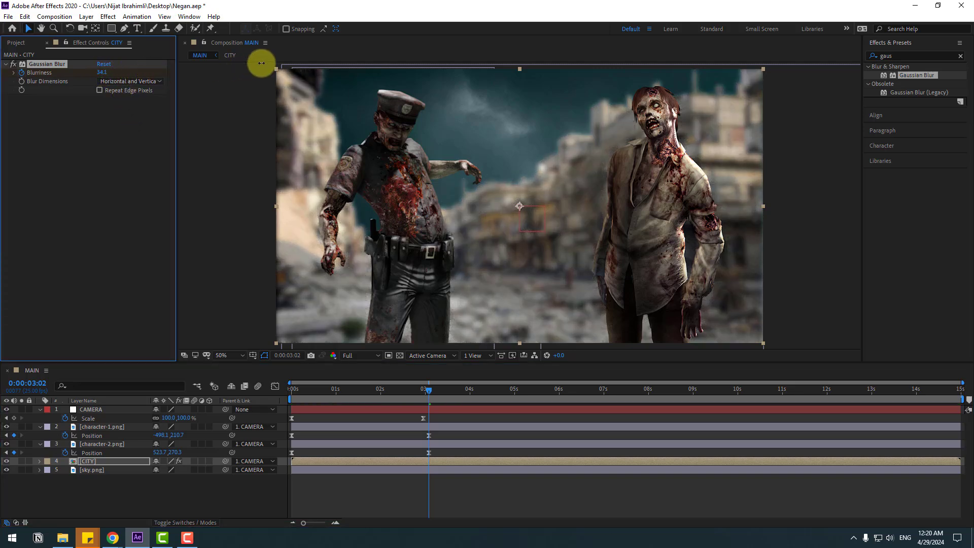
click(911, 81)
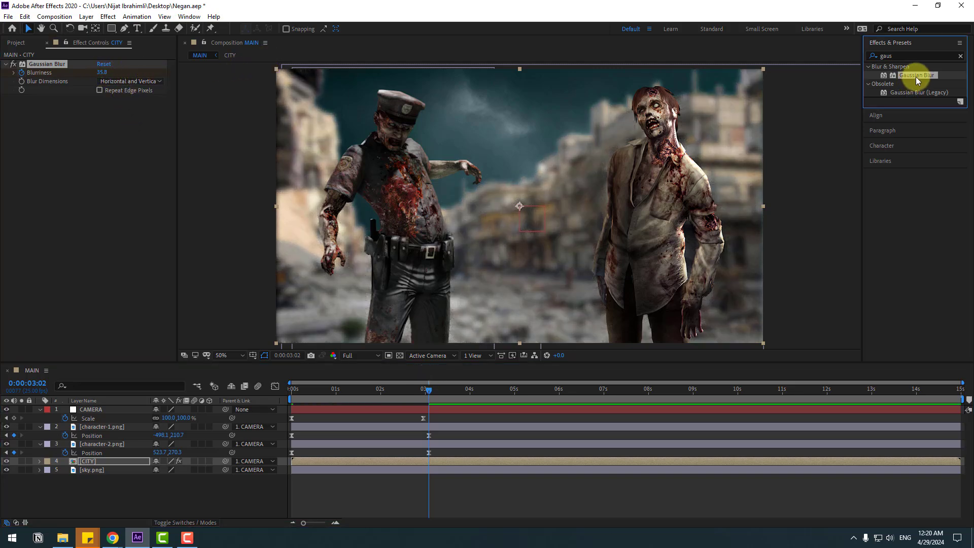
drag(915, 77, 112, 445)
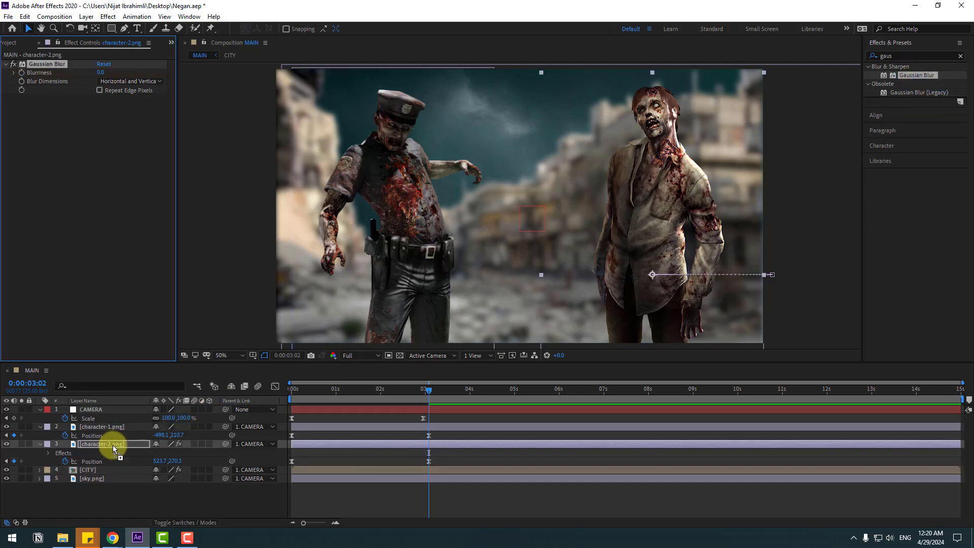
- Keyframe character-2's Blurriness at 0, then set it to 47.2 around 1 second
click(427, 393)
click(23, 75)
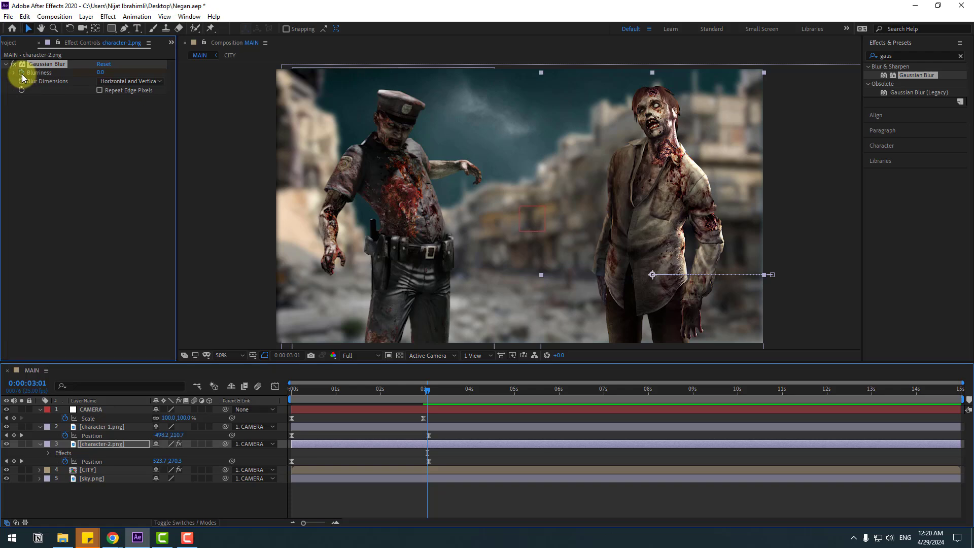
drag(419, 391, 338, 400)
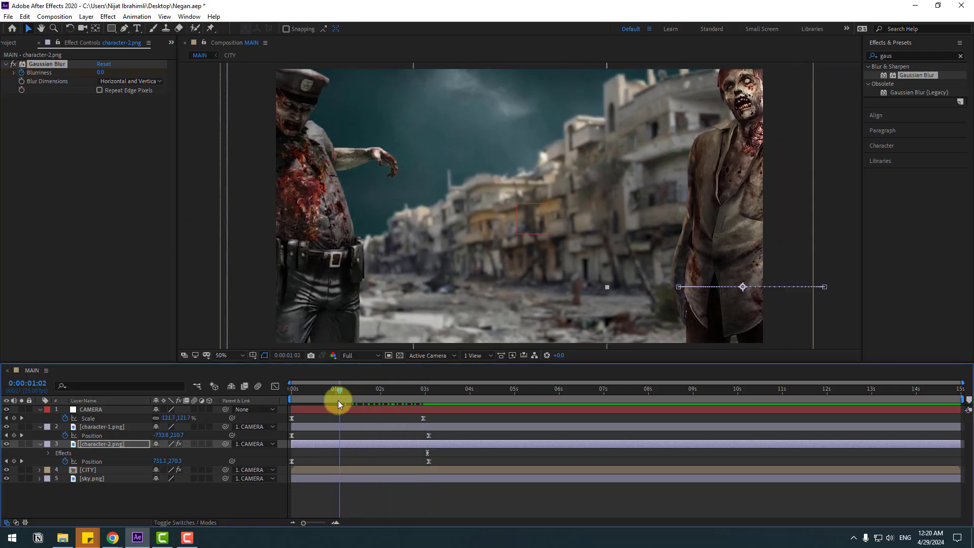
click(93, 83)
drag(101, 72, 323, 55)
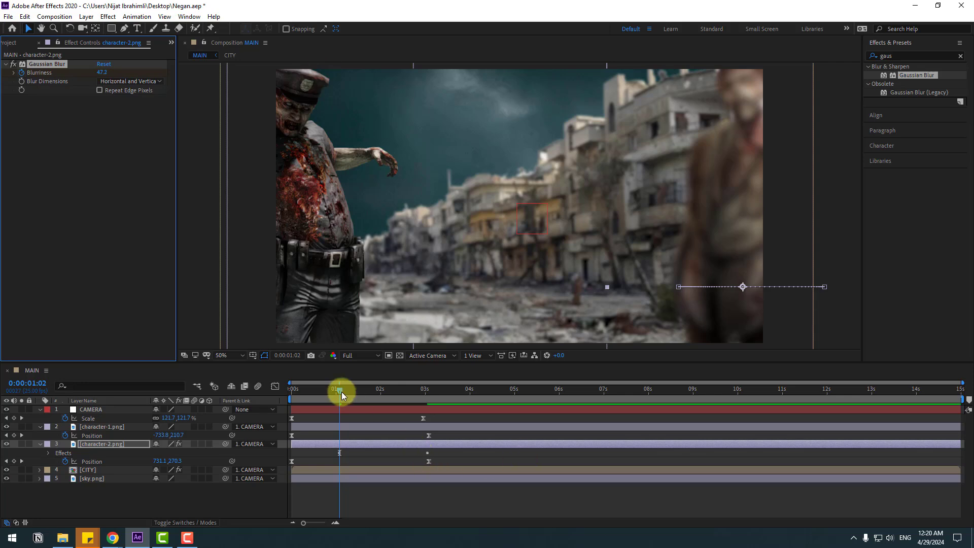
- Move the 47.2 Blurriness keyframe to the composition start and scrub to check the focus change
drag(342, 391, 315, 392)
click(96, 446)
click(314, 452)
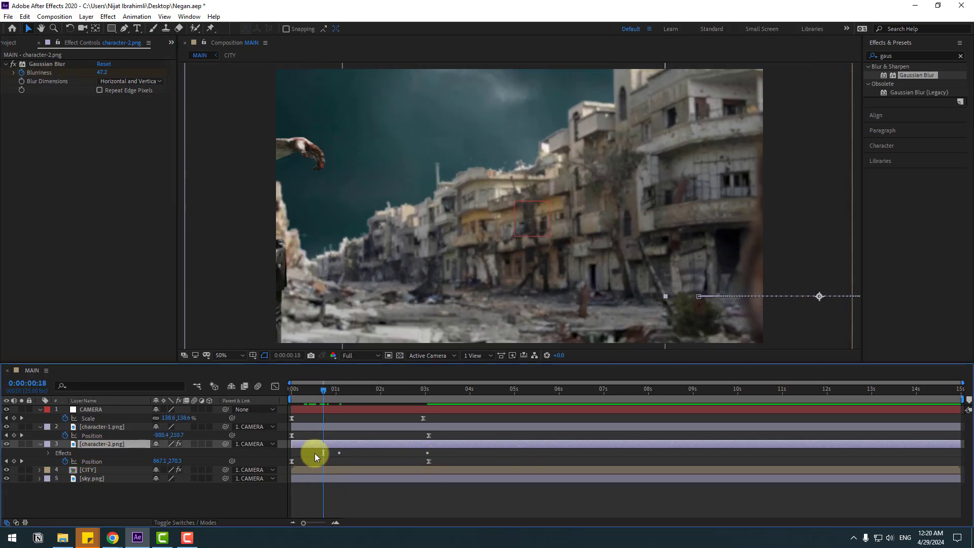
key(u)
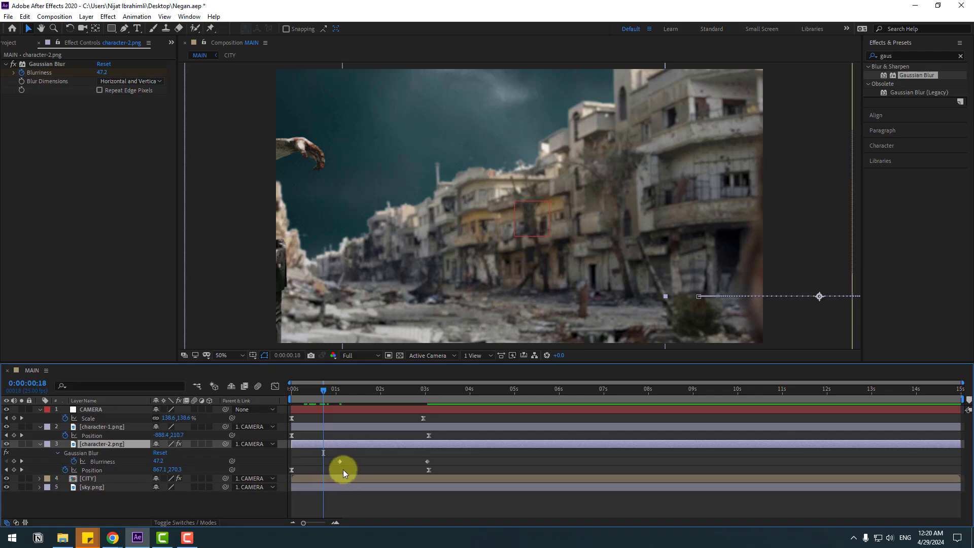
drag(340, 462, 290, 461)
drag(320, 386, 434, 391)
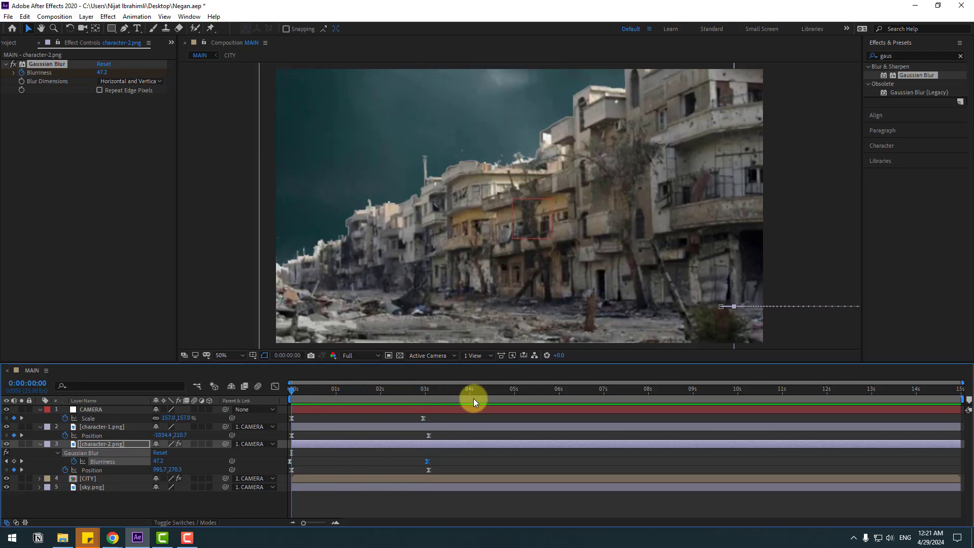
- Select character-2's animated Gaussian Blur for copying, then select the policeman zombie layer
click(125, 504)
click(94, 444)
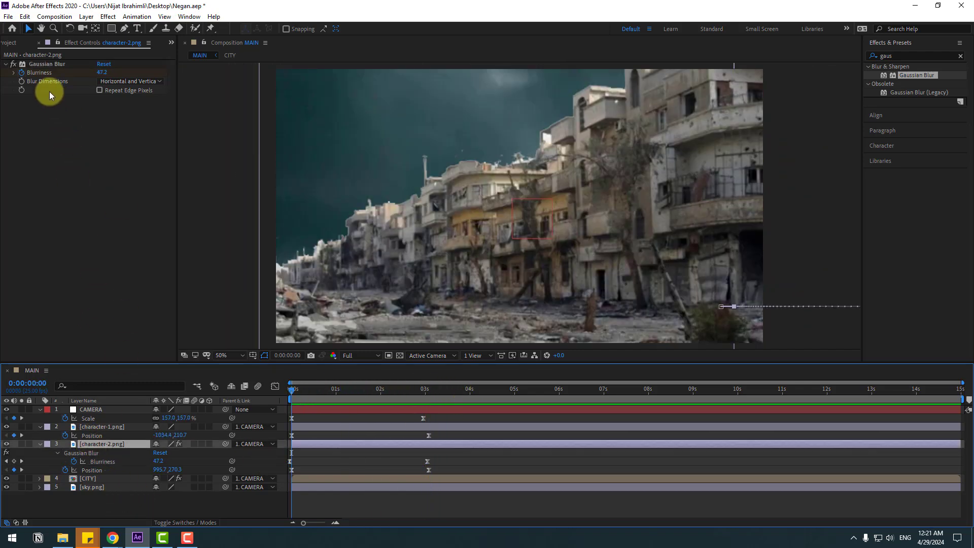
click(50, 63)
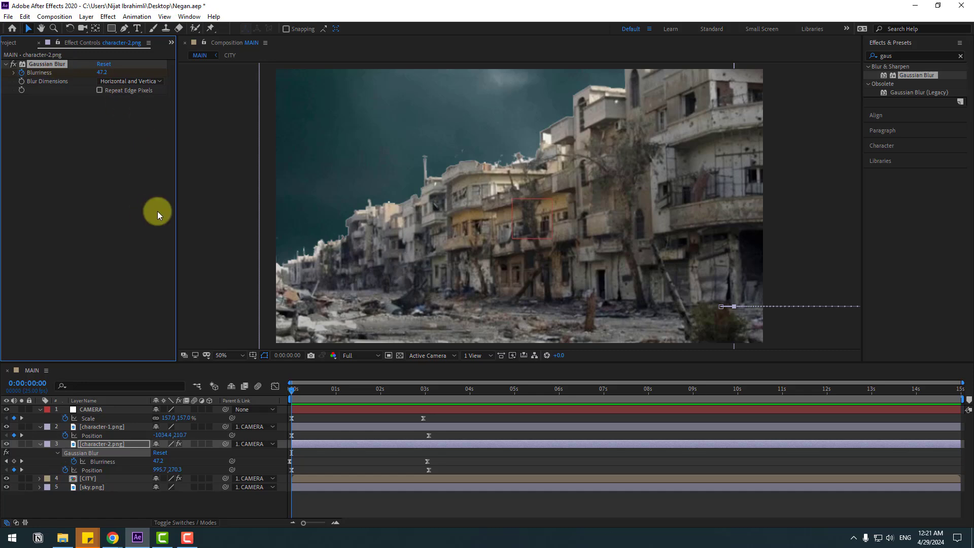
click(111, 429)
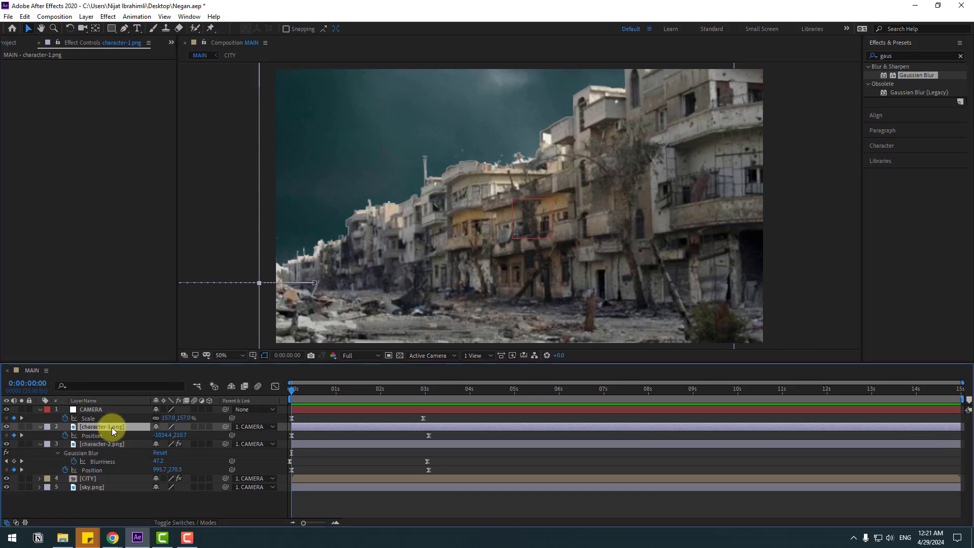
- Paste the animated Gaussian Blur onto the policeman zombie and reveal its keyframes
key(ctrl+v)
key(u)
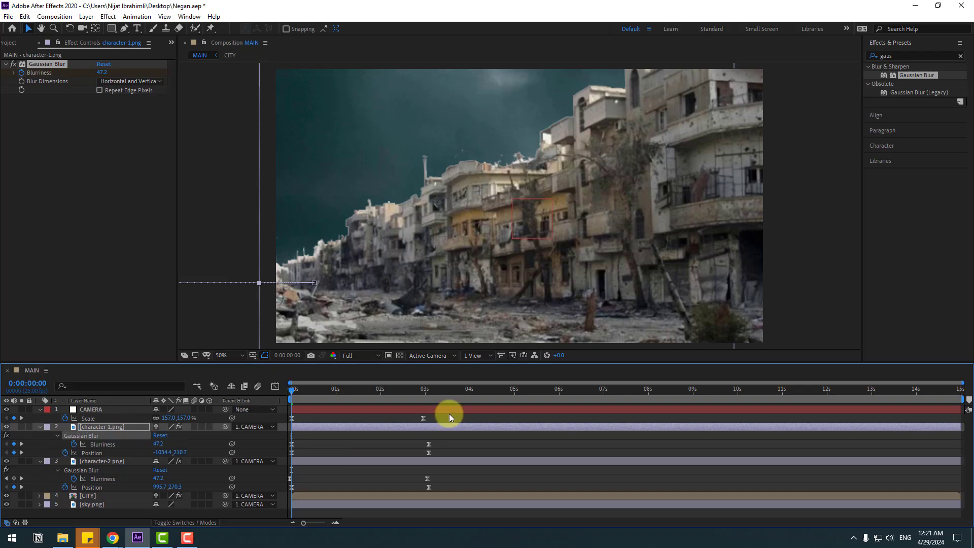
click(29, 445)
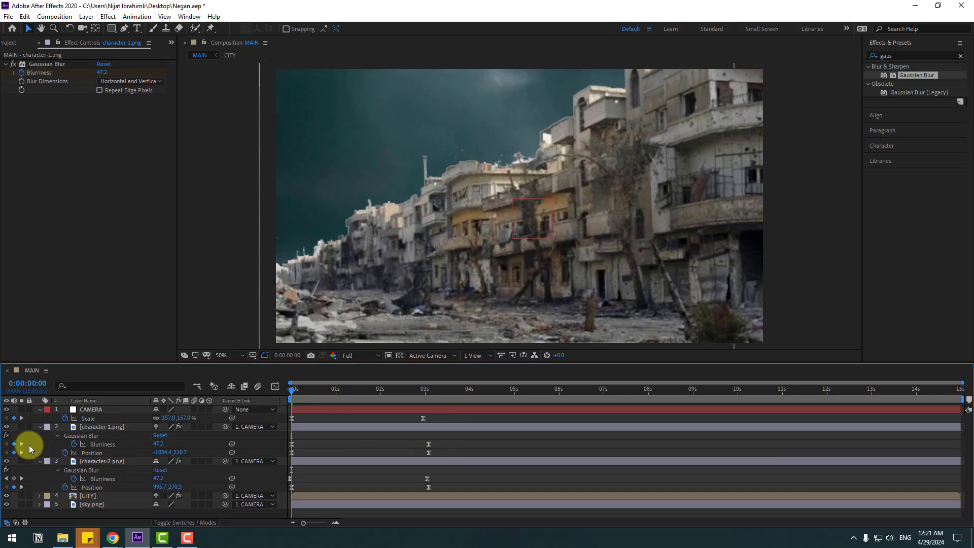
click(81, 436)
- Preview both zombies' focus pull and park the current time at 3:12
drag(298, 391, 416, 405)
click(485, 442)
key(space)
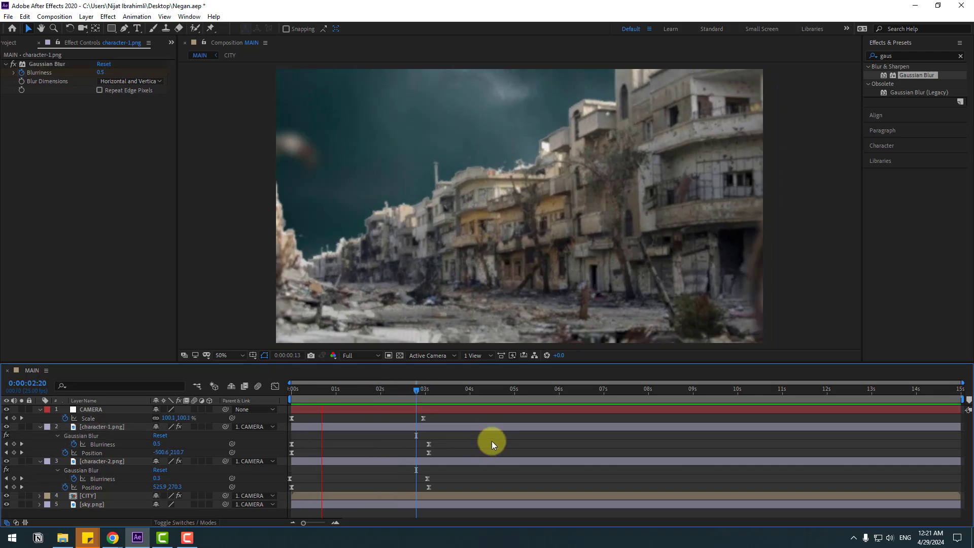
click(425, 391)
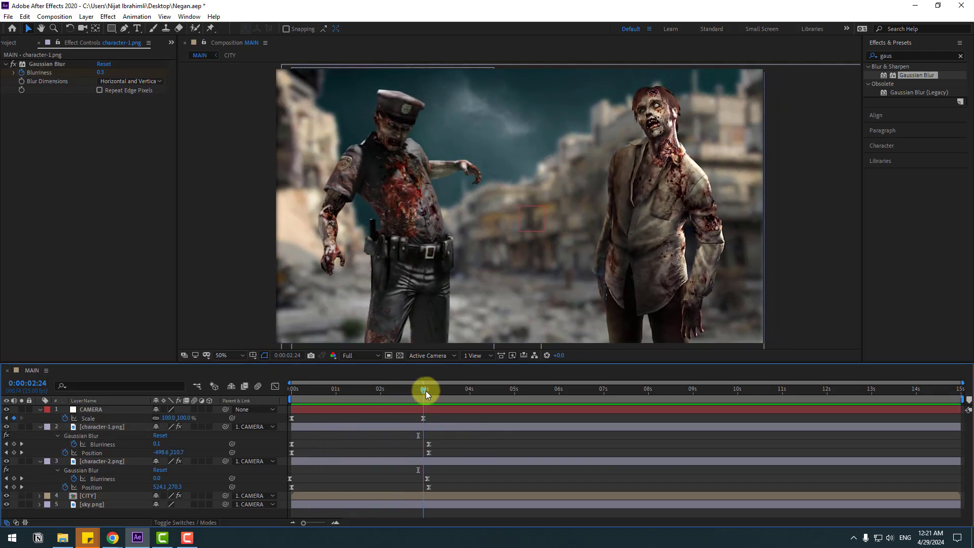
drag(425, 390, 447, 393)
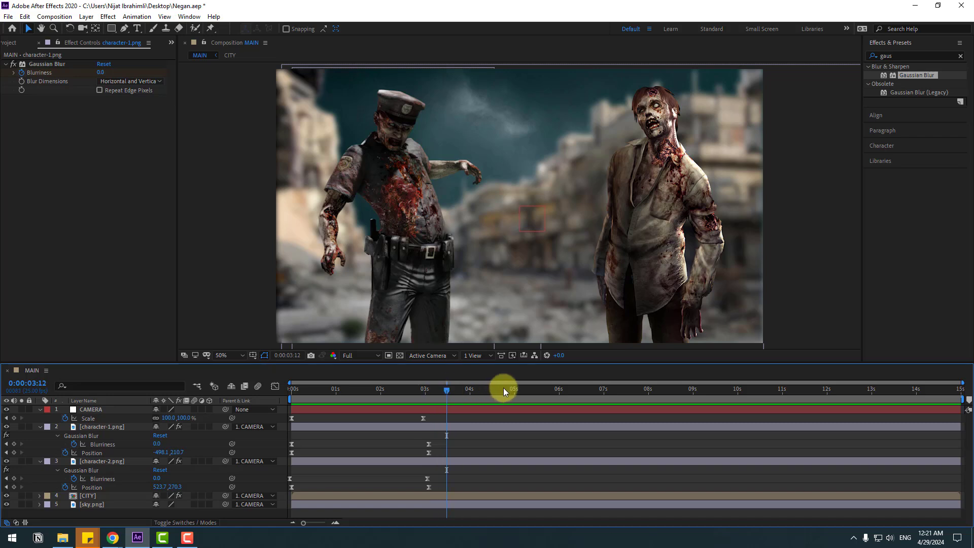
click(89, 409)
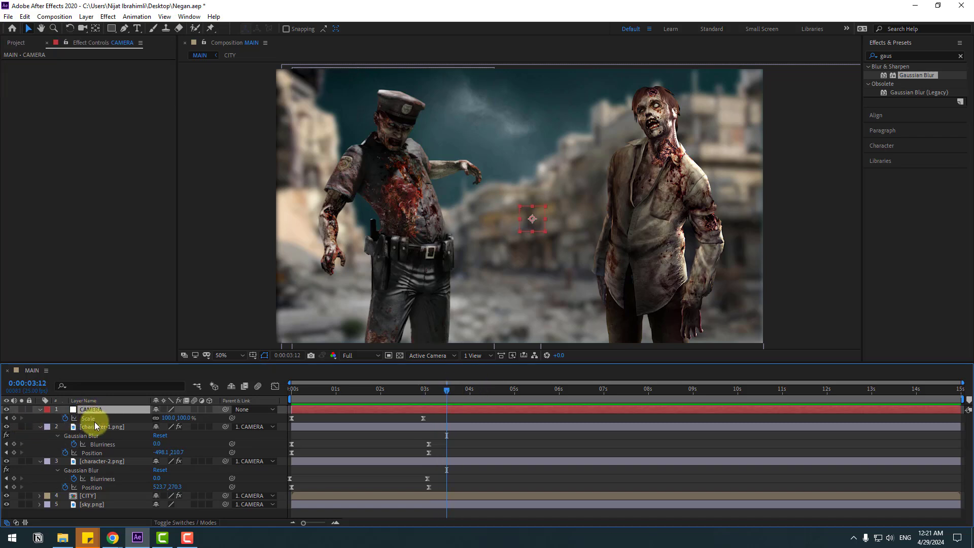
- Keyframe CAMERA Position at 3:12, then set X to -931 at 4:24 for a sideways pan
key(shift+p)
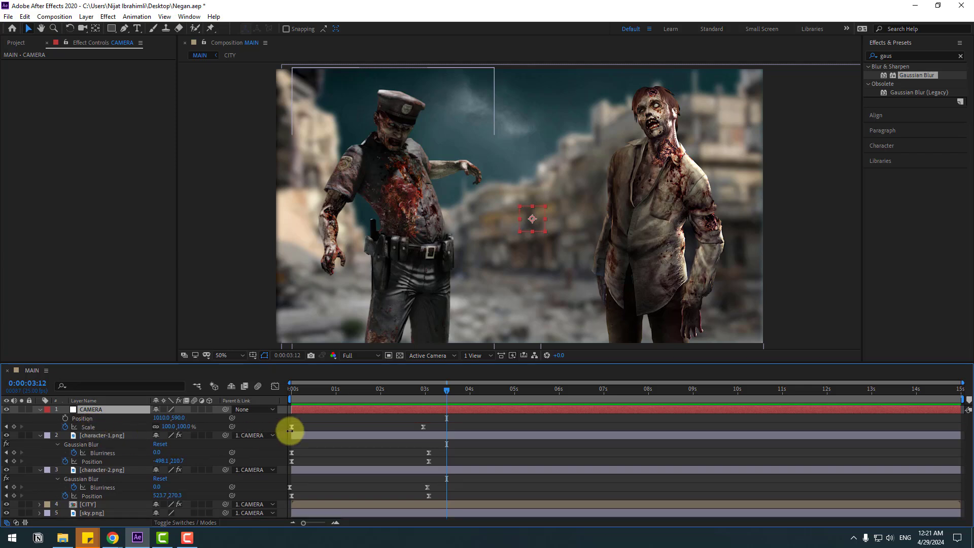
click(65, 419)
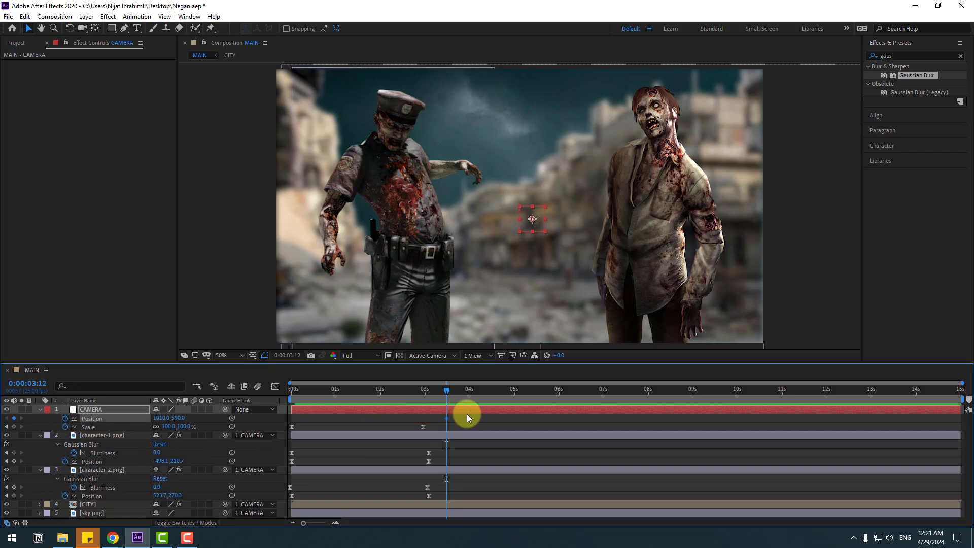
drag(454, 386, 507, 391)
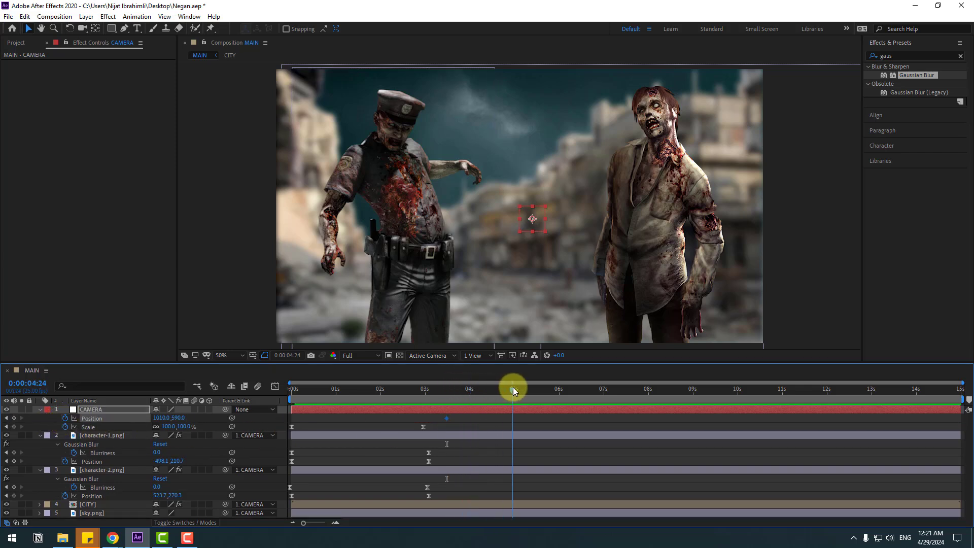
drag(161, 419, 147, 441)
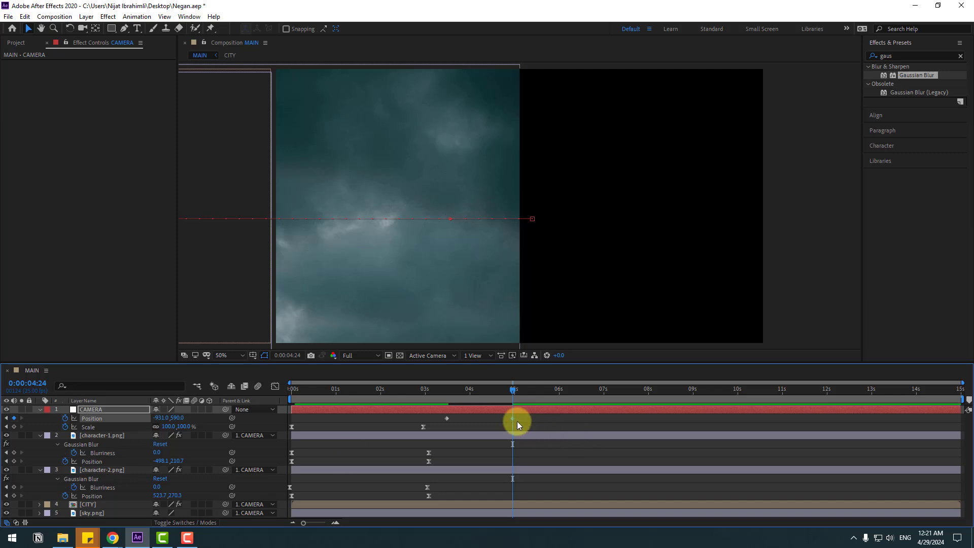
- Easy Ease both CAMERA Position keyframes and inspect the pan's speed graph
right_click(447, 418)
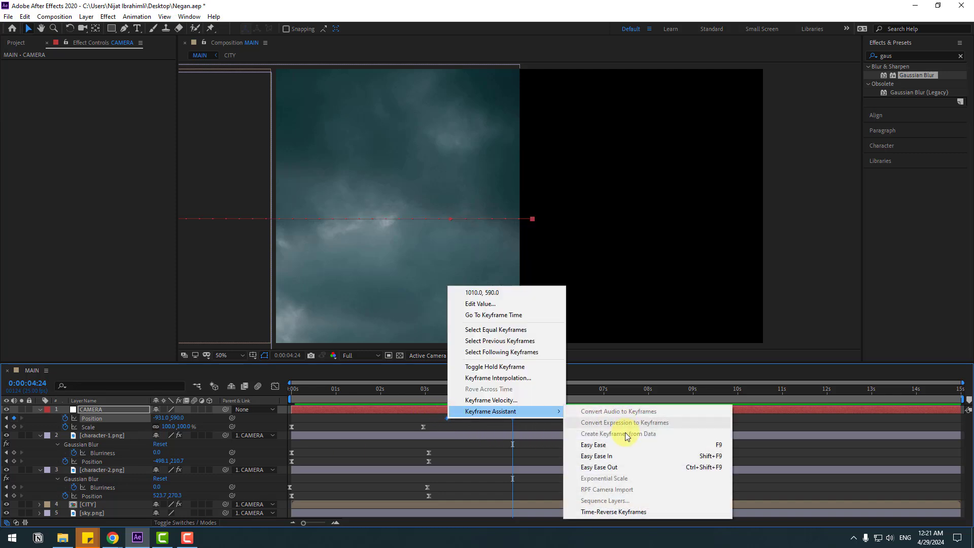
click(623, 437)
click(275, 386)
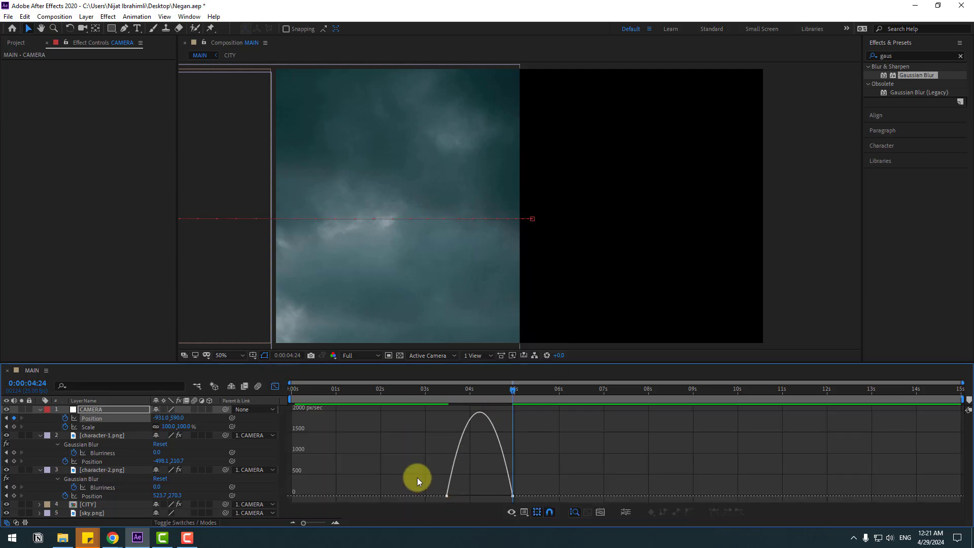
drag(417, 477, 474, 495)
click(276, 388)
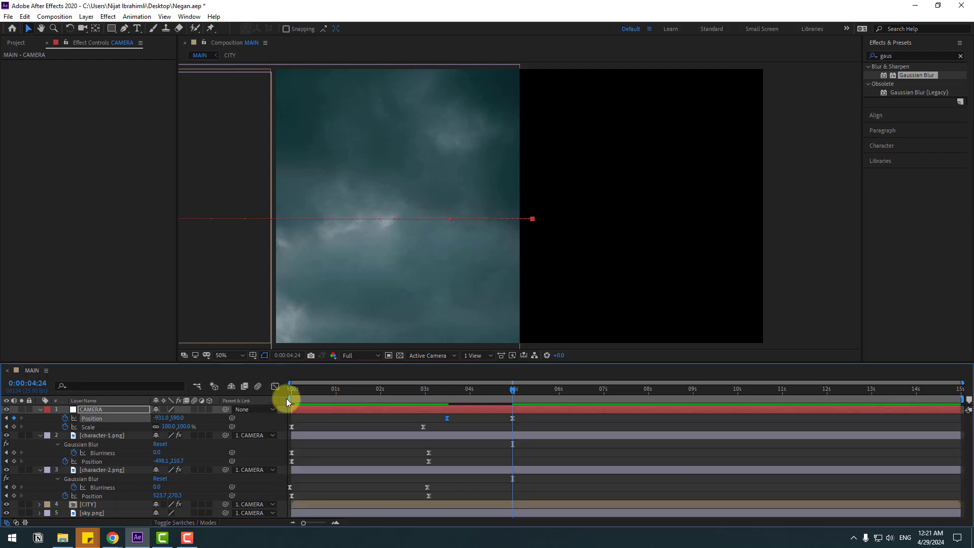
- Retime the camera pan to run from about 2.7 s to 5:20, previewing it twice
drag(293, 399, 415, 400)
drag(528, 416, 549, 420)
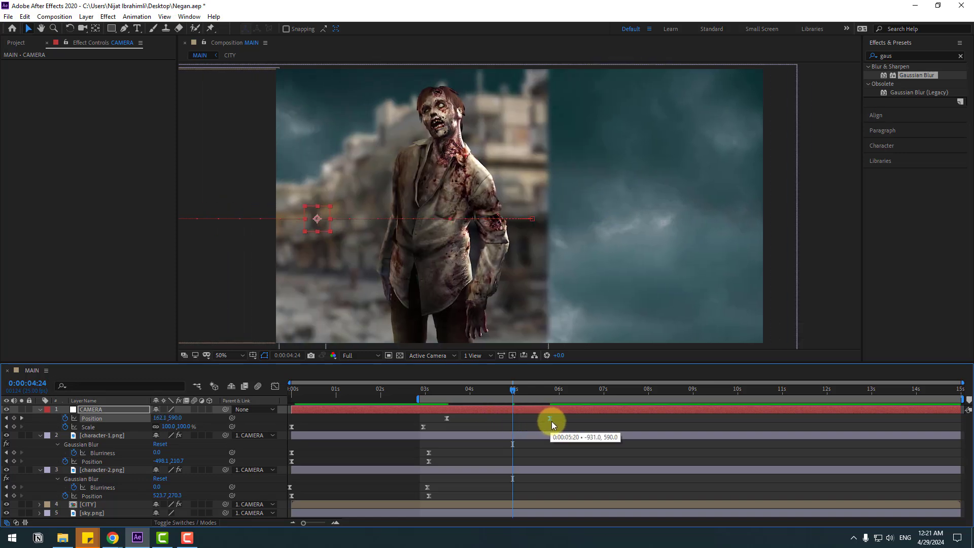
key(space)
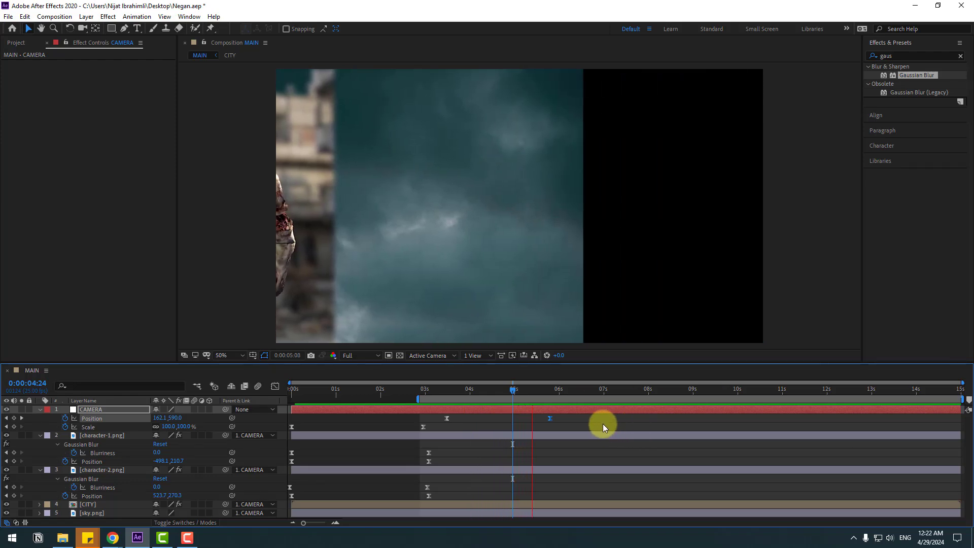
click(447, 418)
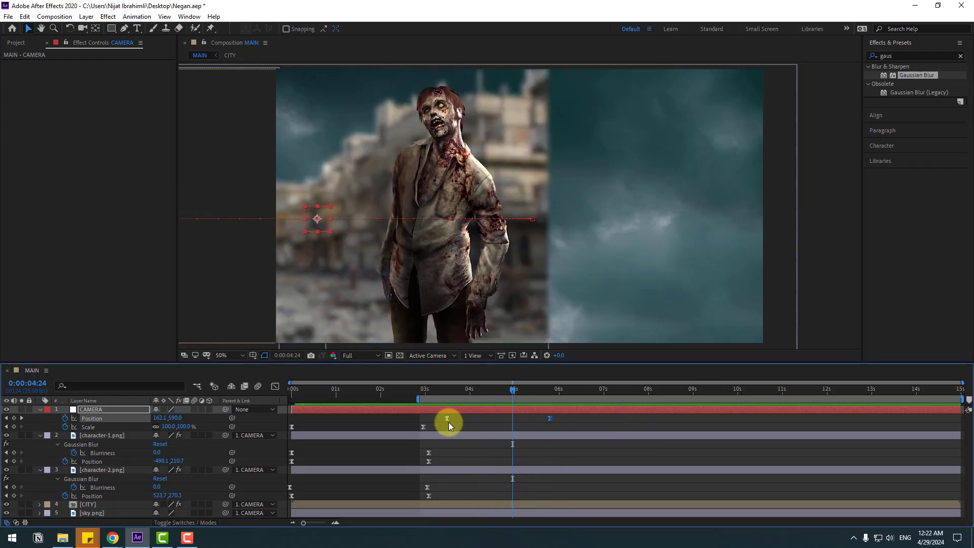
drag(447, 419, 409, 427)
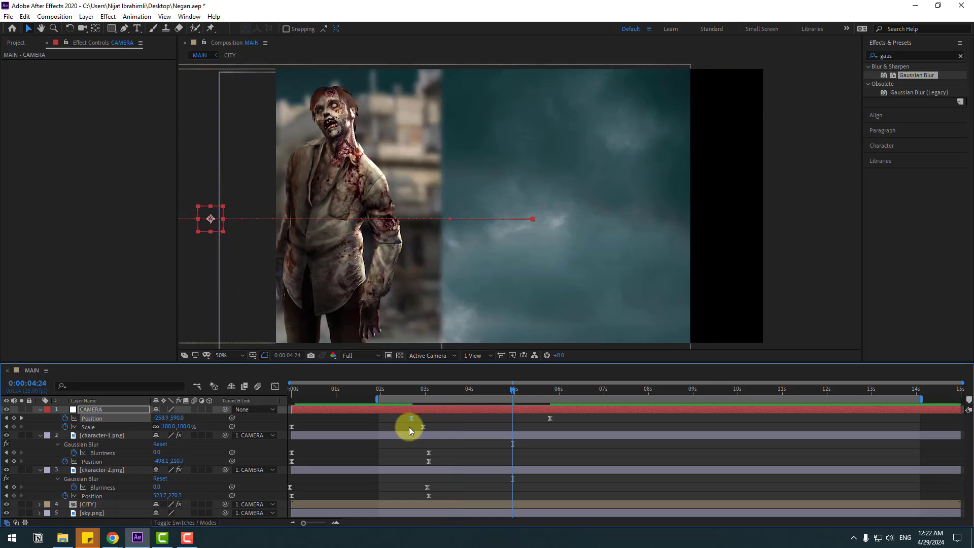
key(space)
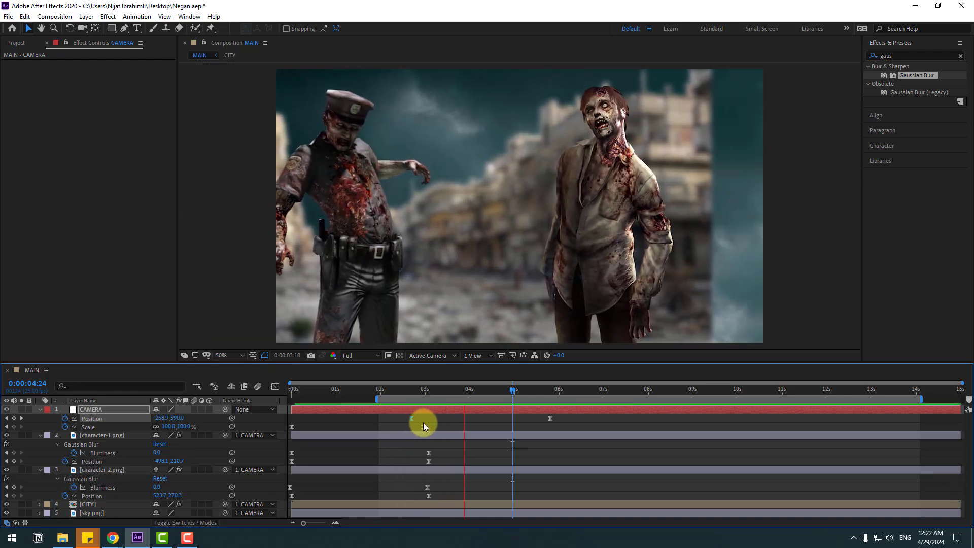
click(428, 388)
click(428, 389)
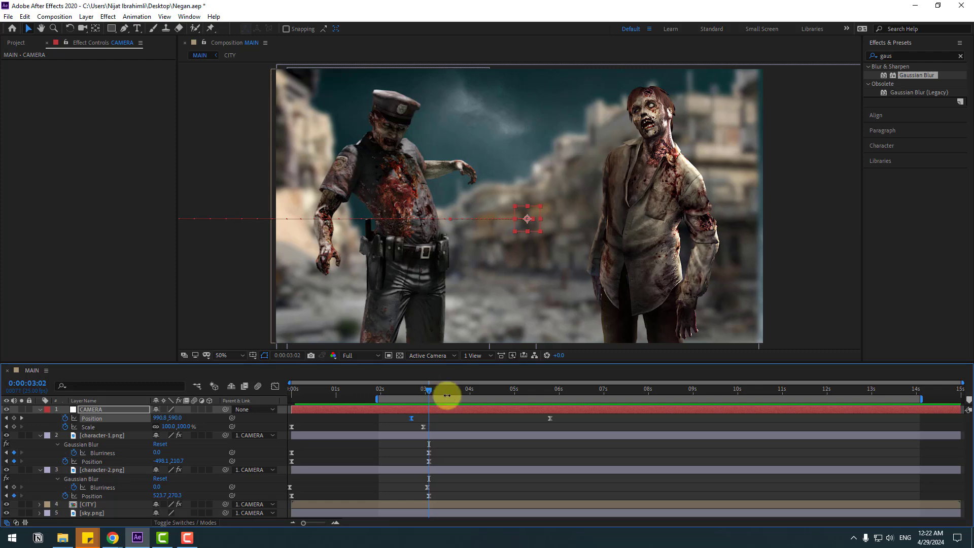
- Keyframe both zombies sliding left from 3:02, with their end keyframes near 5 seconds
click(109, 437)
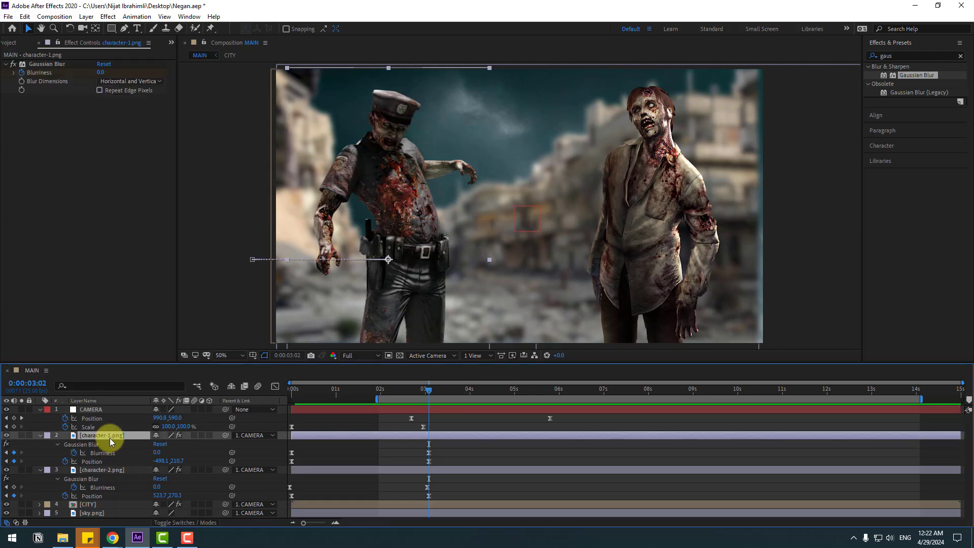
shift+click(105, 471)
key(p)
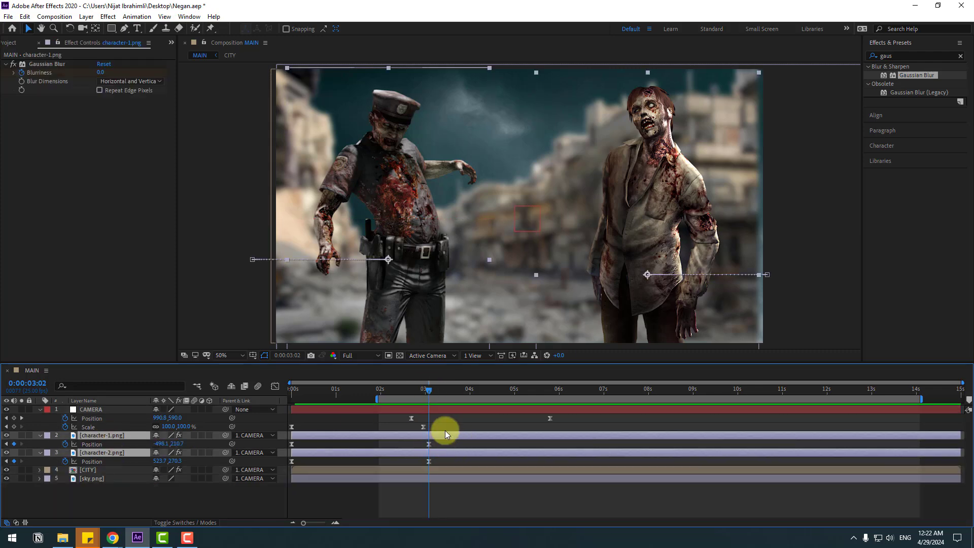
drag(436, 395, 474, 395)
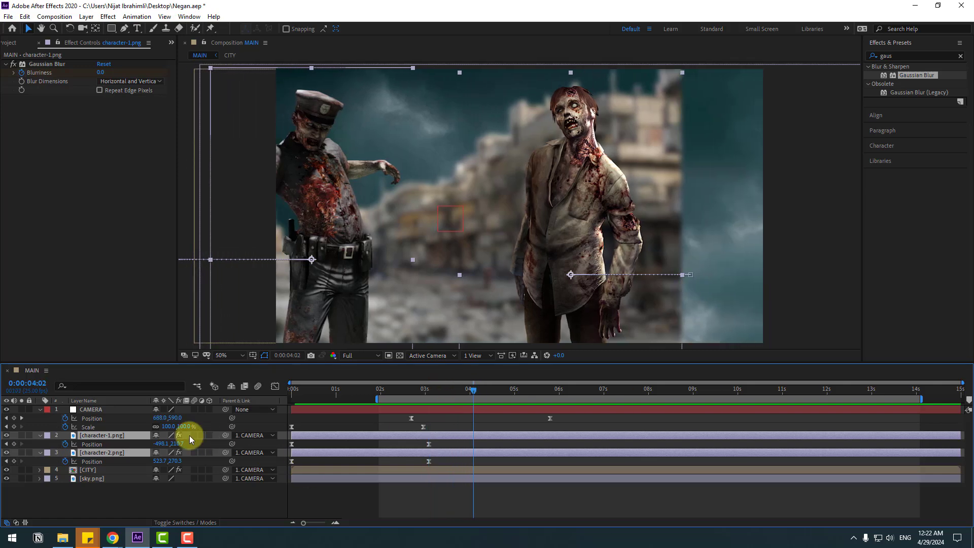
drag(157, 442, 67, 440)
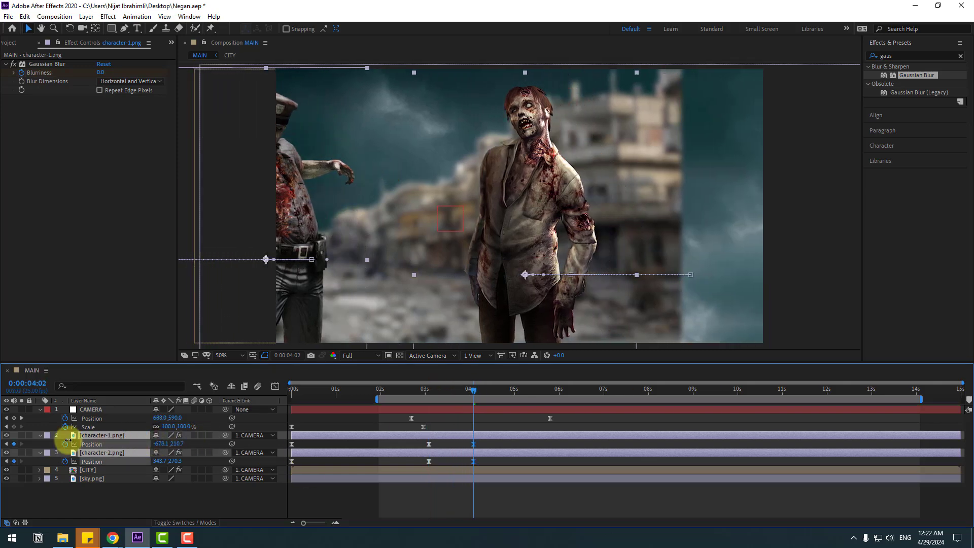
click(448, 442)
mouse_move(422, 394)
mouse_down()
mouse_move(470, 393)
mouse_move(427, 391)
mouse_up()
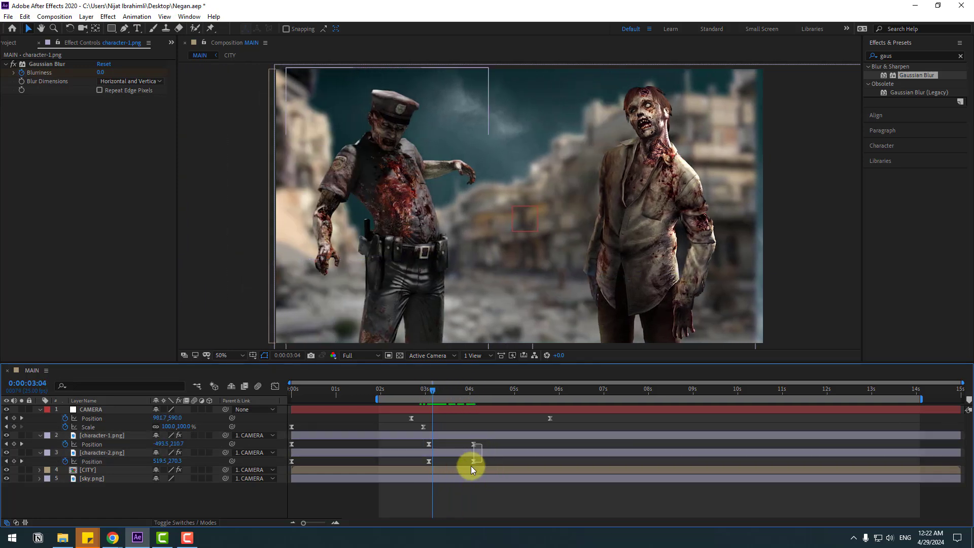
drag(473, 445, 515, 445)
- Lengthen the easing out of the zombies' 3 s keyframes in the speed graph and preview
key(shift+F3)
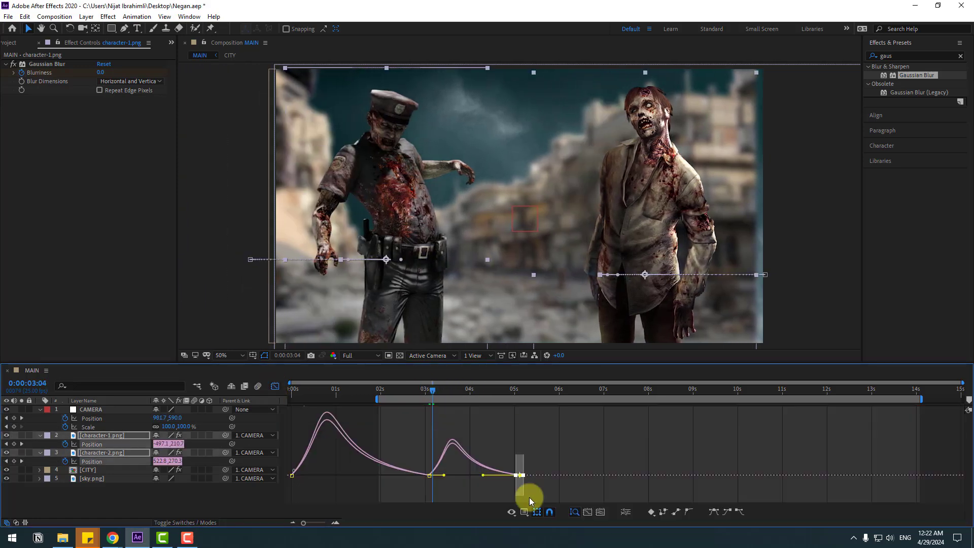
click(429, 476)
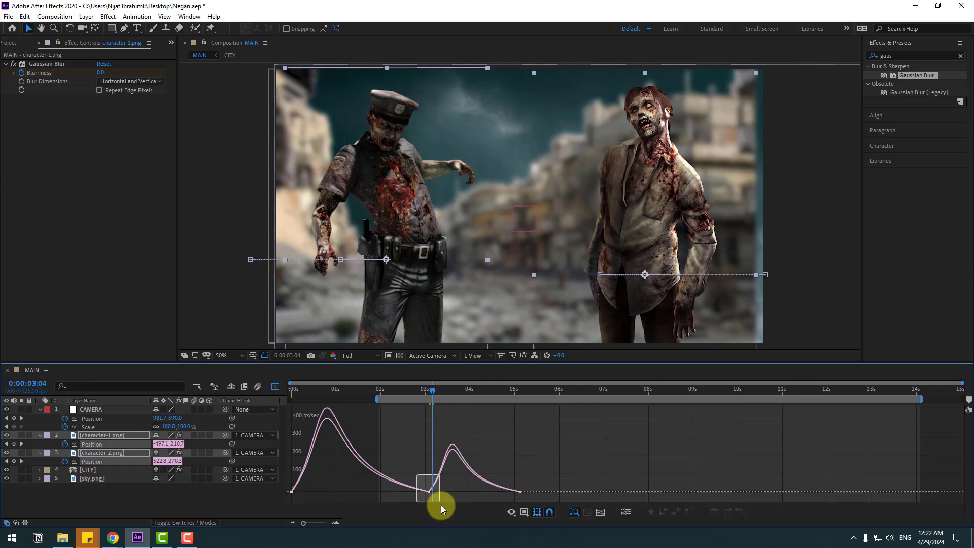
drag(442, 492, 451, 491)
key(space)
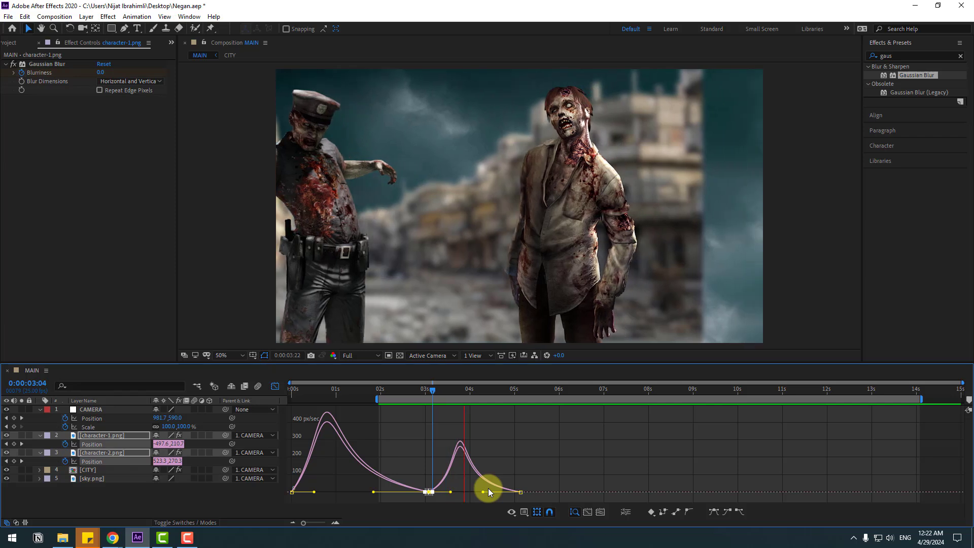
click(274, 386)
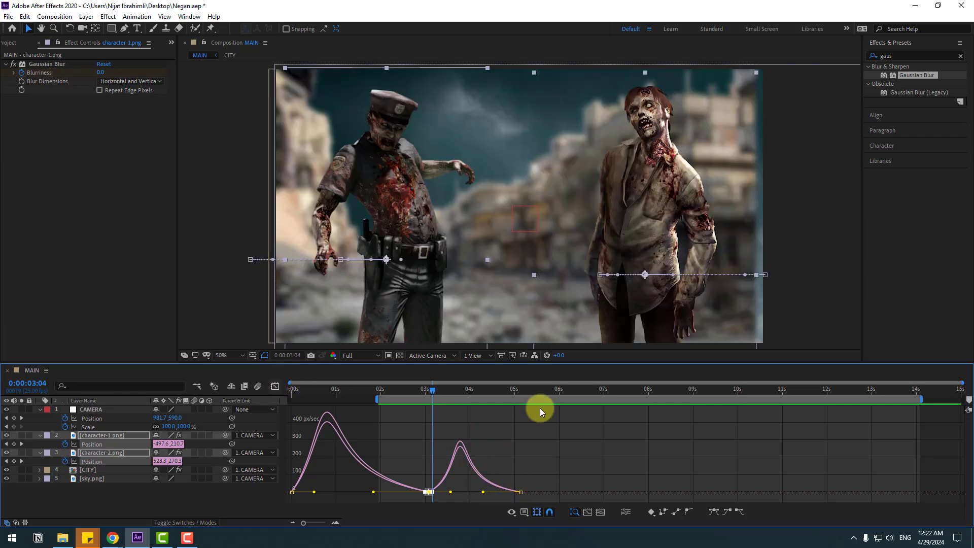
drag(459, 391, 483, 393)
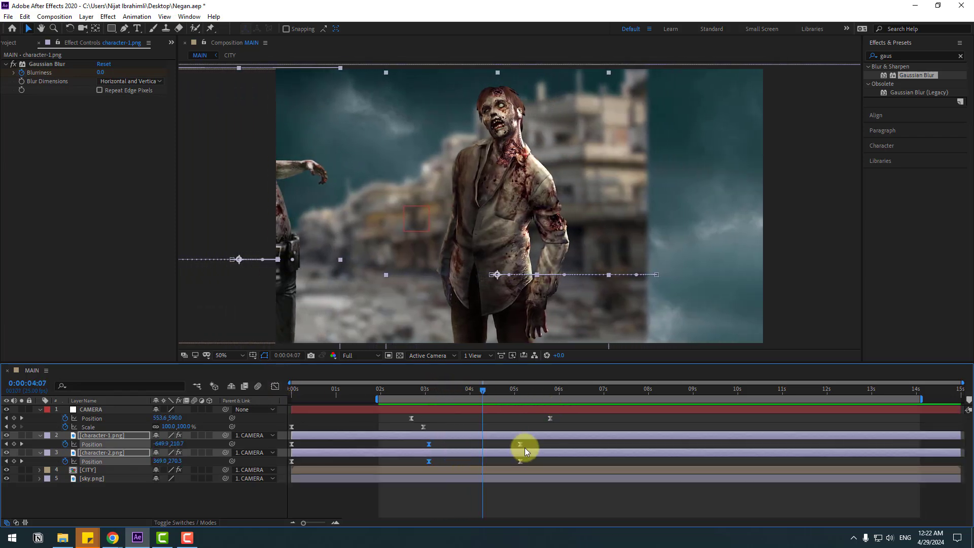
- Drag both zombies' end Position keyframes to 5:20 and preview them against the camera pan
click(511, 460)
drag(511, 463, 548, 447)
key(space)
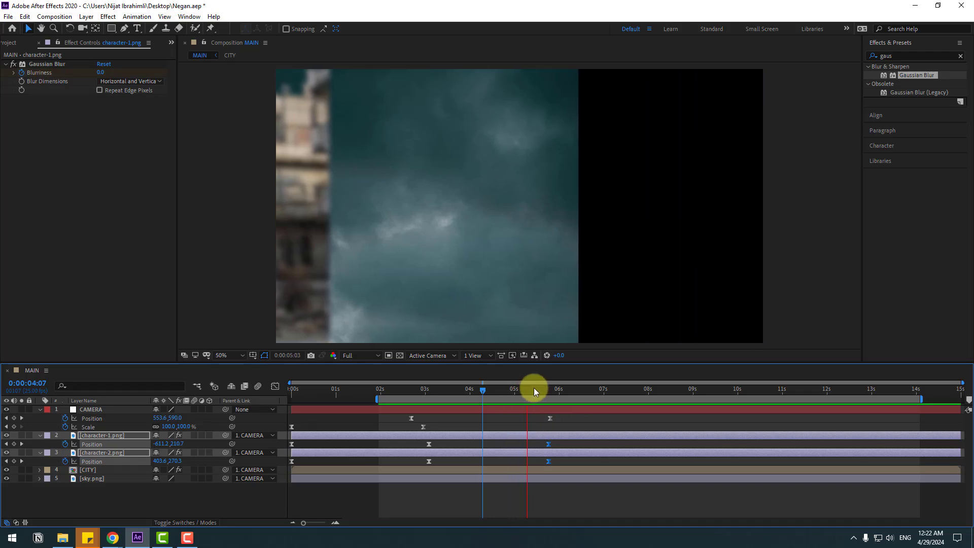
key(space)
drag(539, 392, 476, 391)
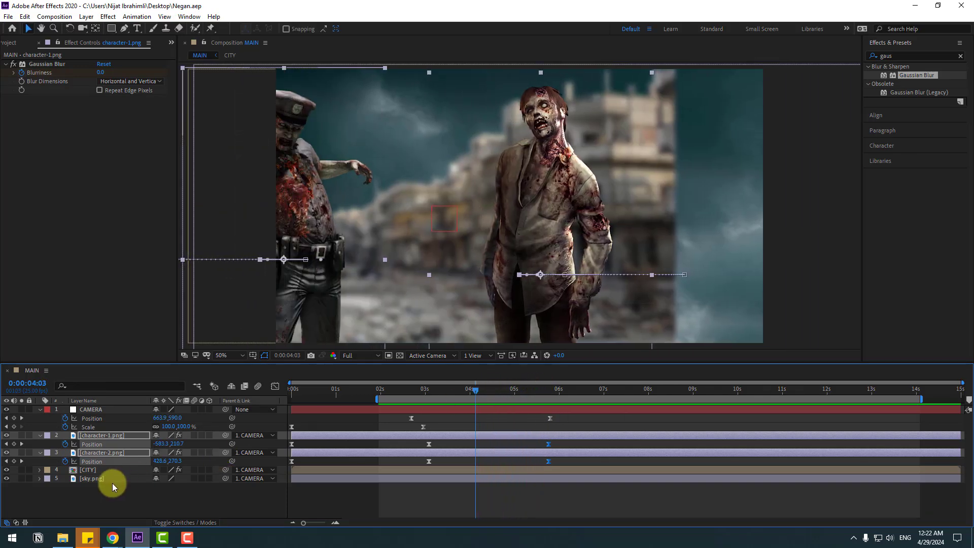
click(91, 478)
drag(469, 394, 290, 391)
- Start the work area at 0 seconds and scale sky.png to 189%
drag(377, 399, 263, 402)
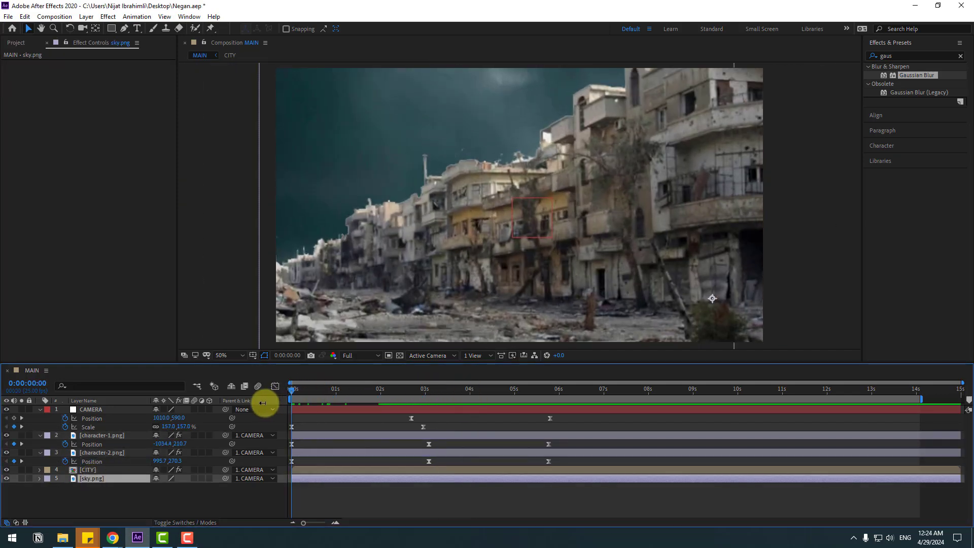
drag(324, 390, 434, 389)
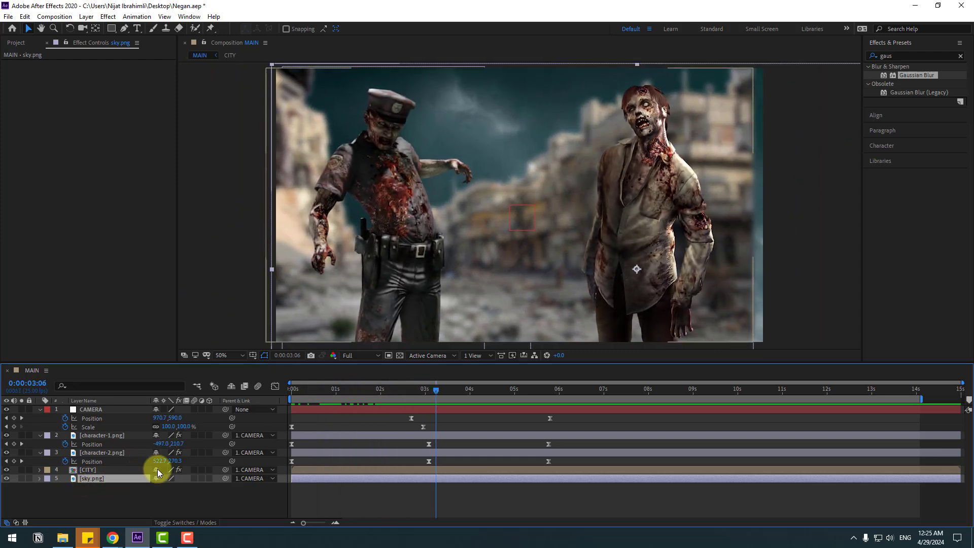
key(s)
drag(165, 487, 182, 486)
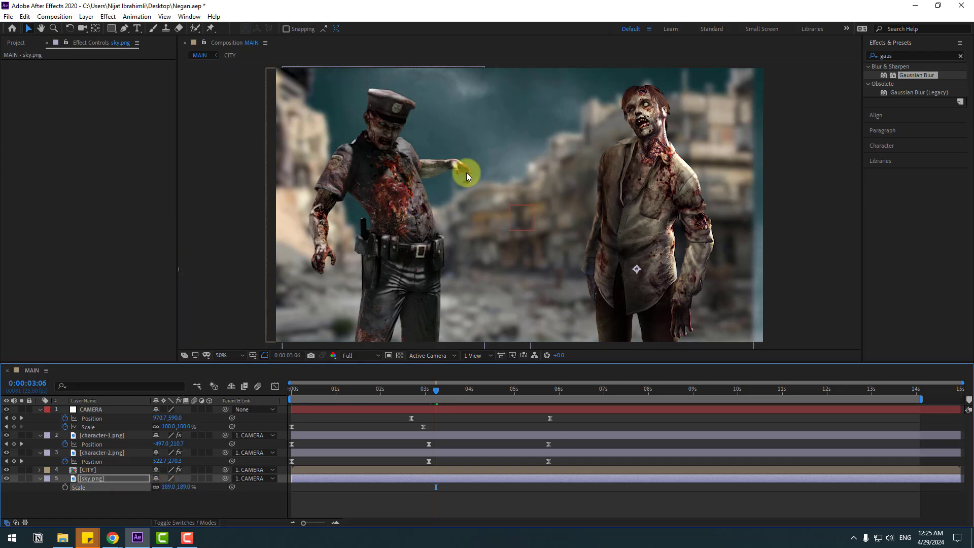
drag(467, 172, 376, 114)
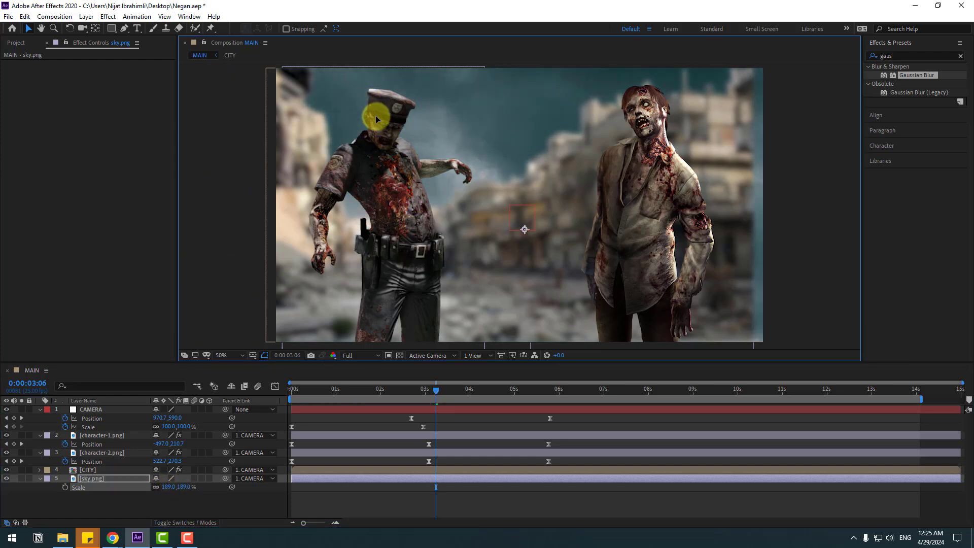
- Set sky.png's starting Position X to 245 at the composition start
key(j)
key(p)
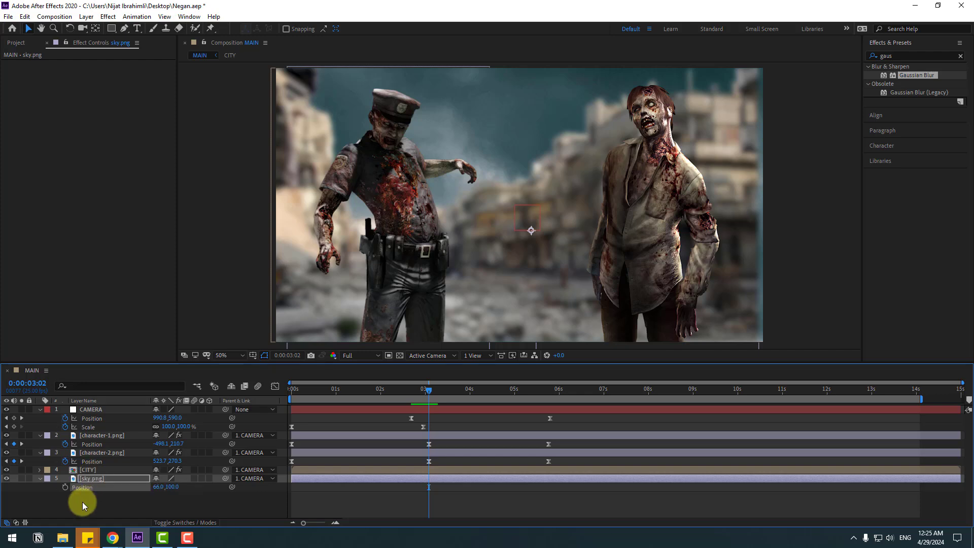
drag(422, 390, 274, 387)
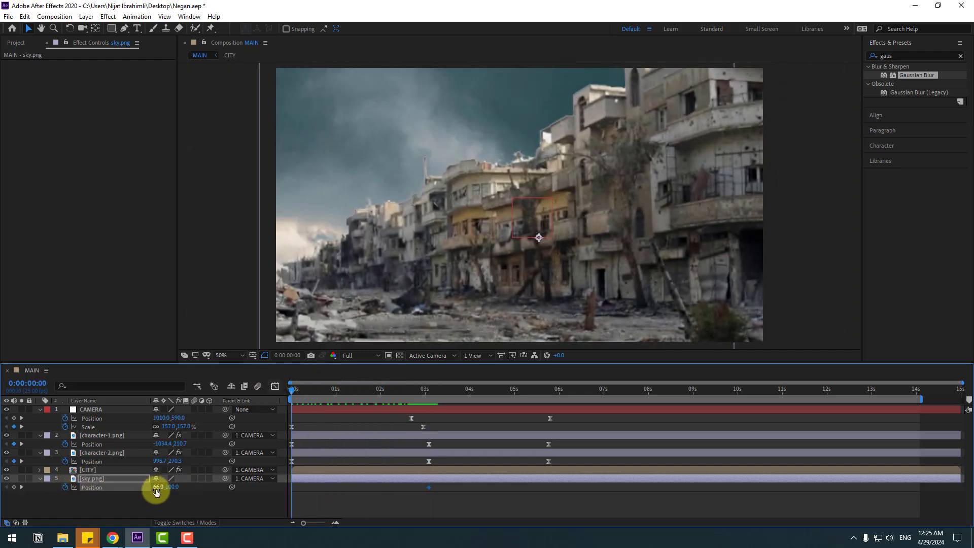
drag(156, 490, 249, 488)
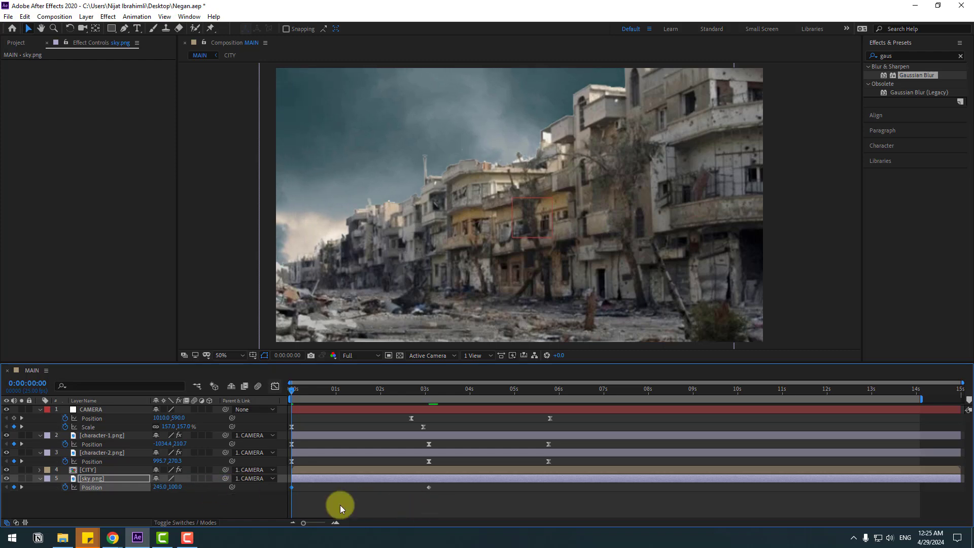
- Easy Ease sky.png's Position keyframes and preview the sky drift up to 3:20
right_click(291, 487)
mouse_move(304, 482)
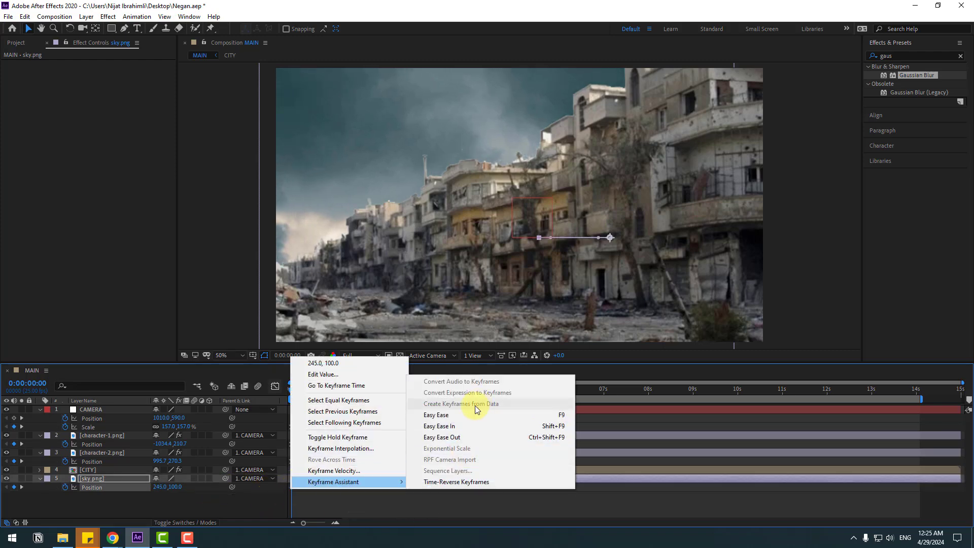
click(467, 413)
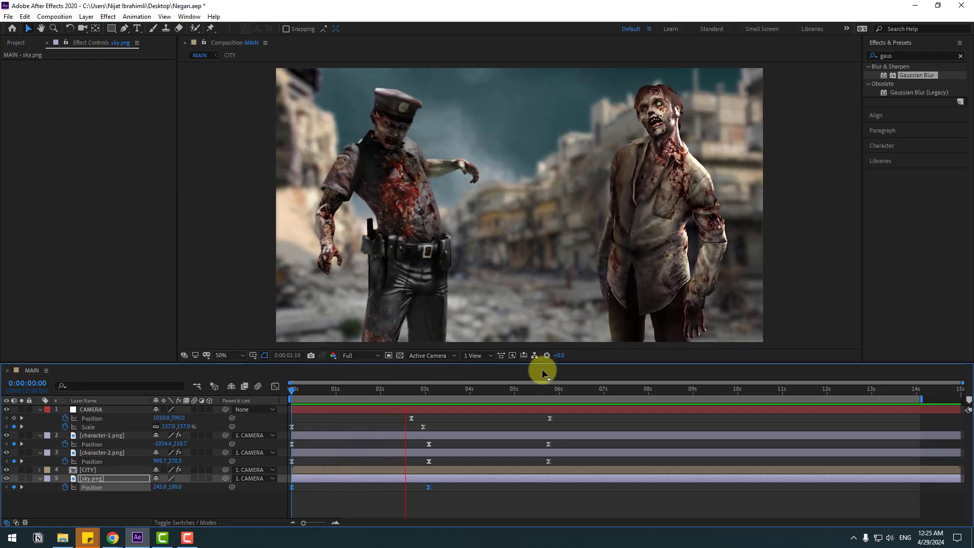
key(space)
click(861, 58)
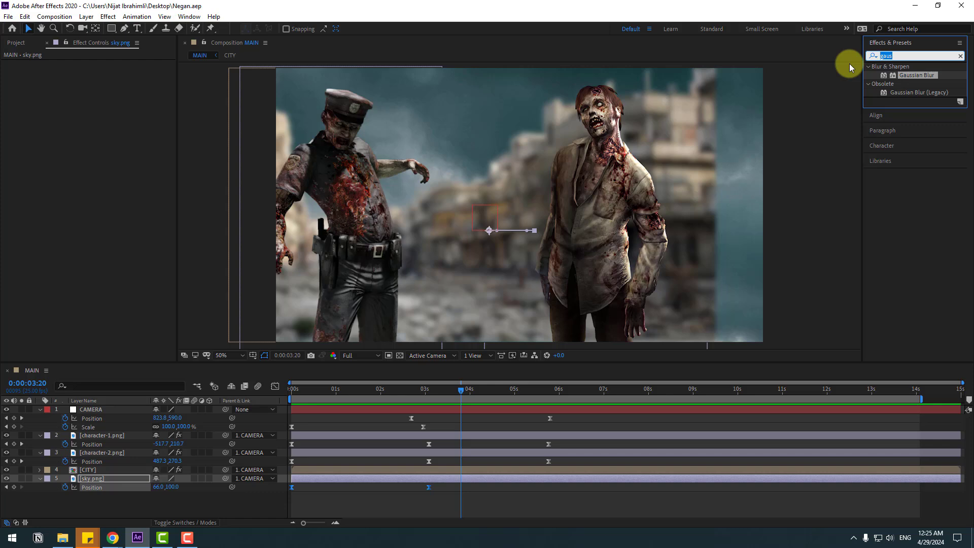
- Test CC RepeTile's Expand Right on the CITY layer, delete the effect, and open the CITY precomp
text(repe)
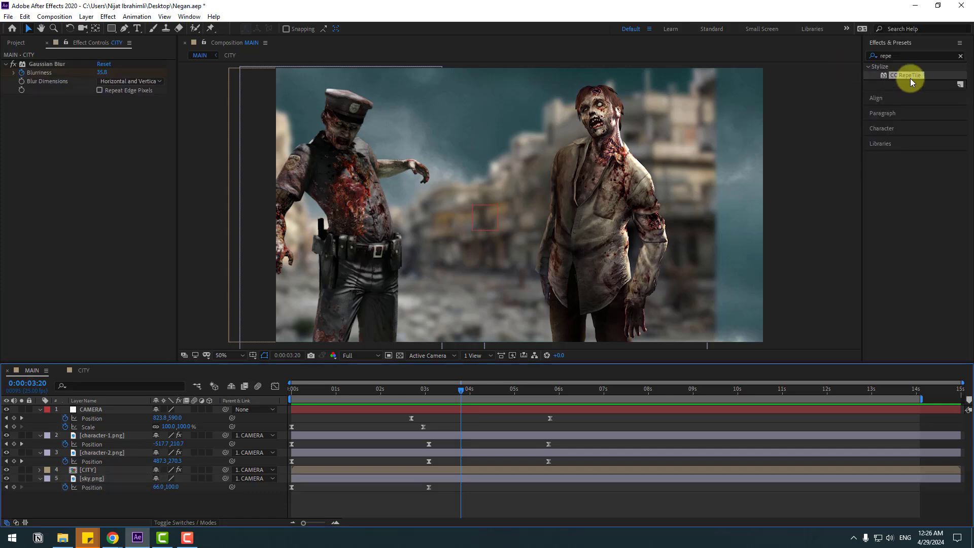
drag(903, 75, 86, 471)
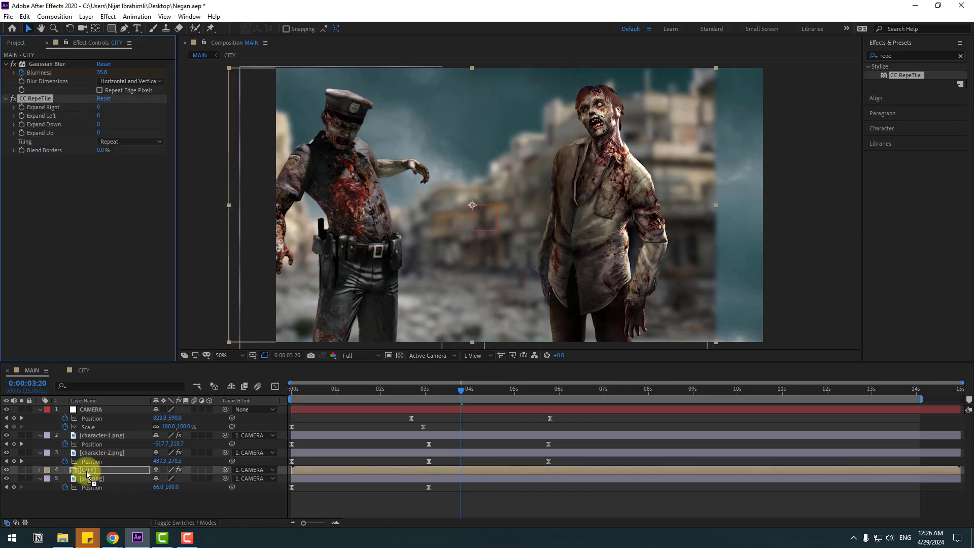
drag(99, 107, 217, 105)
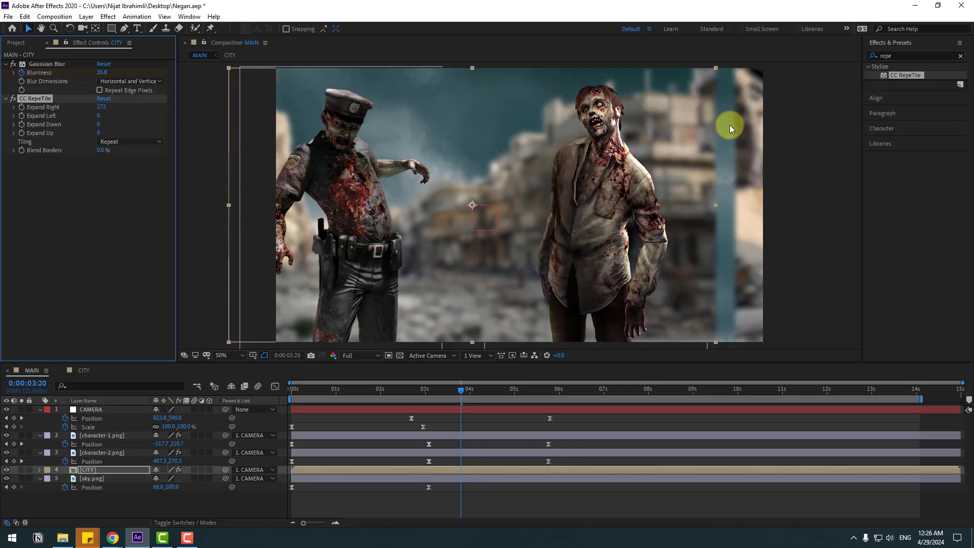
drag(473, 390, 501, 389)
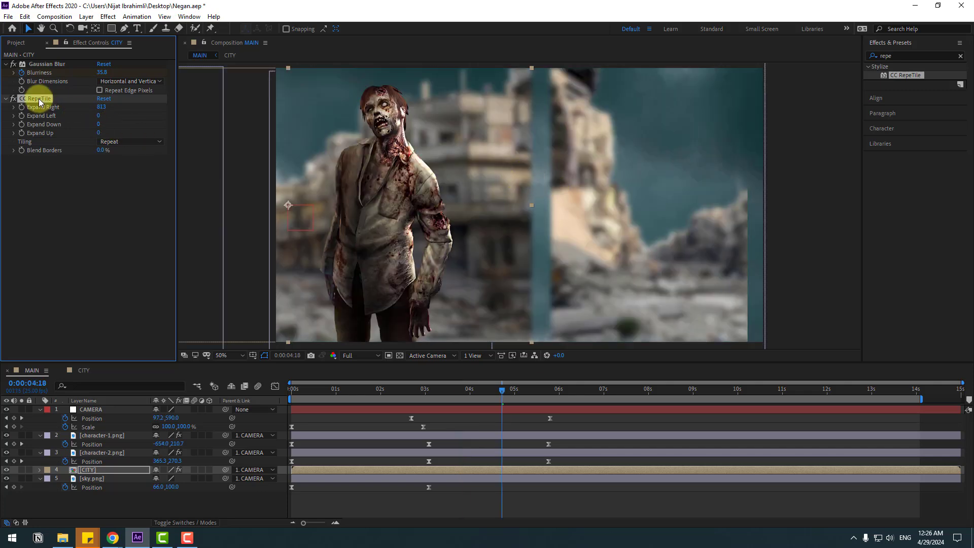
key(Delete)
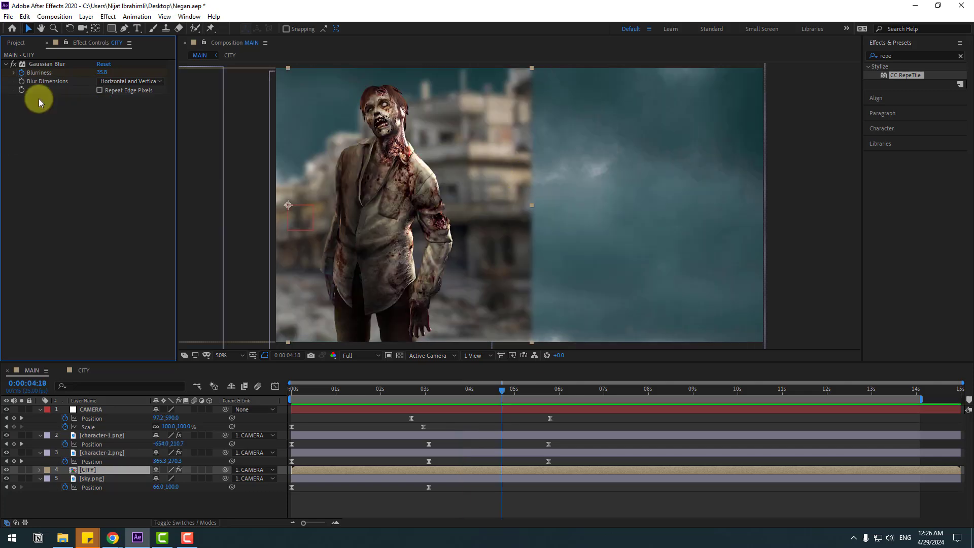
double_click(92, 471)
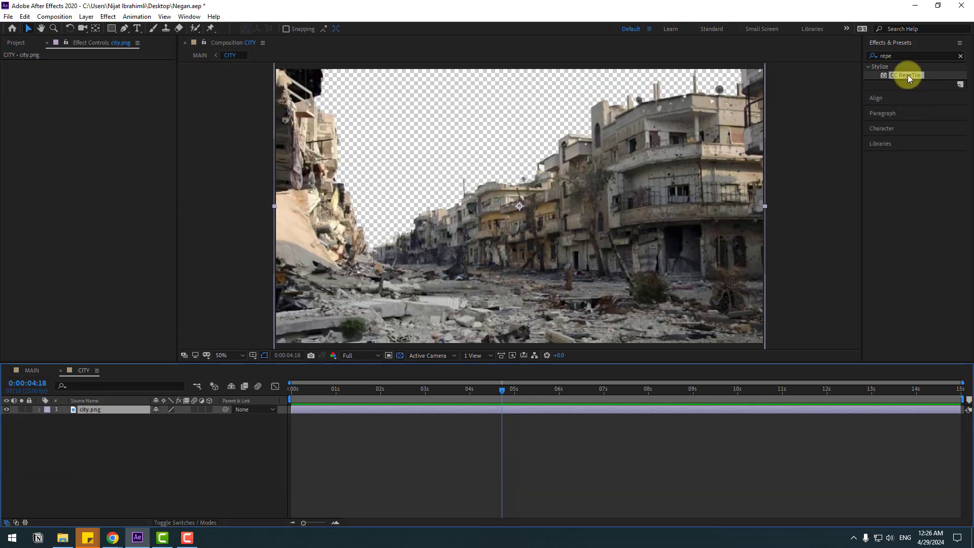
- Apply CC RepeTile to city.png and set Expand Right to 1500
drag(904, 75, 92, 409)
drag(101, 72, 264, 71)
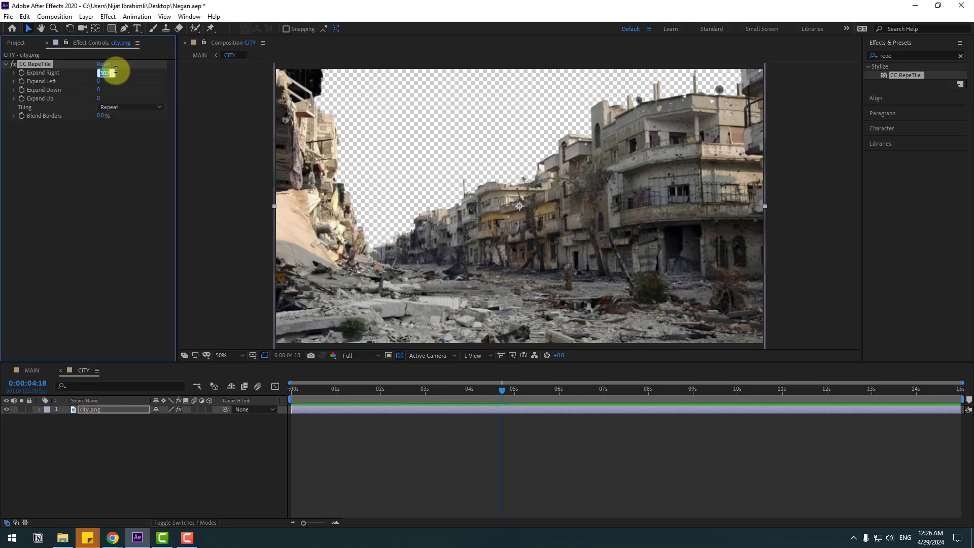
text(00)
key(Return)
- In MAIN, enable Collapse Transformations on CITY and check the extended city around 5 seconds
click(32, 370)
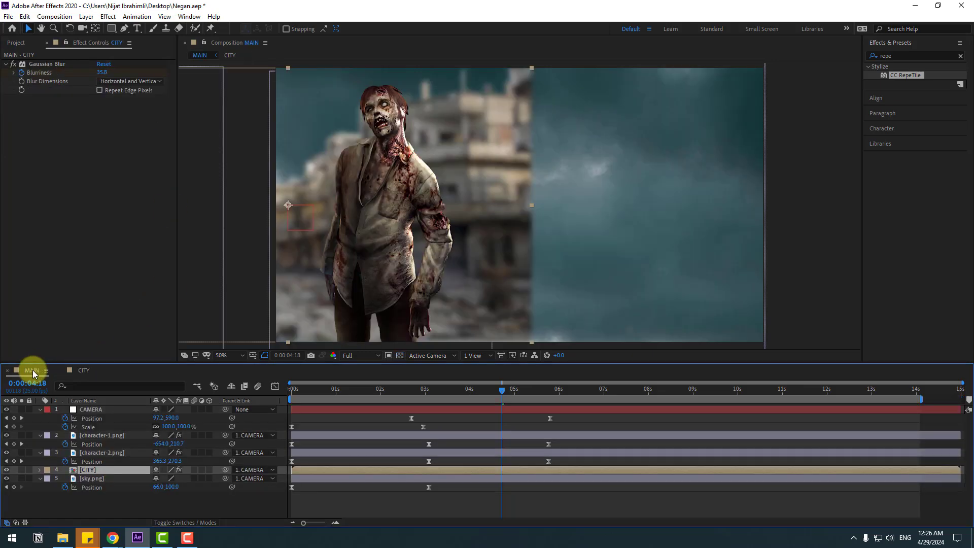
drag(433, 389, 514, 390)
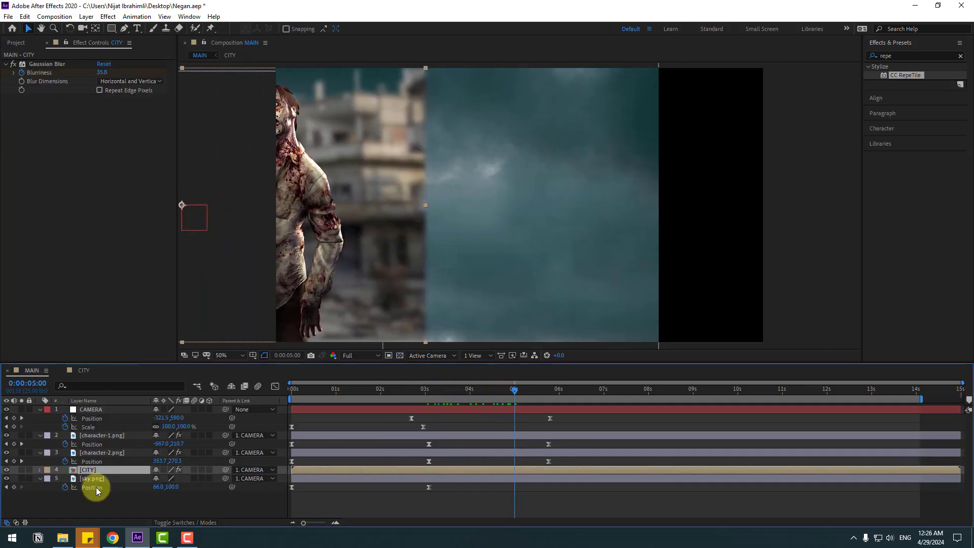
click(162, 470)
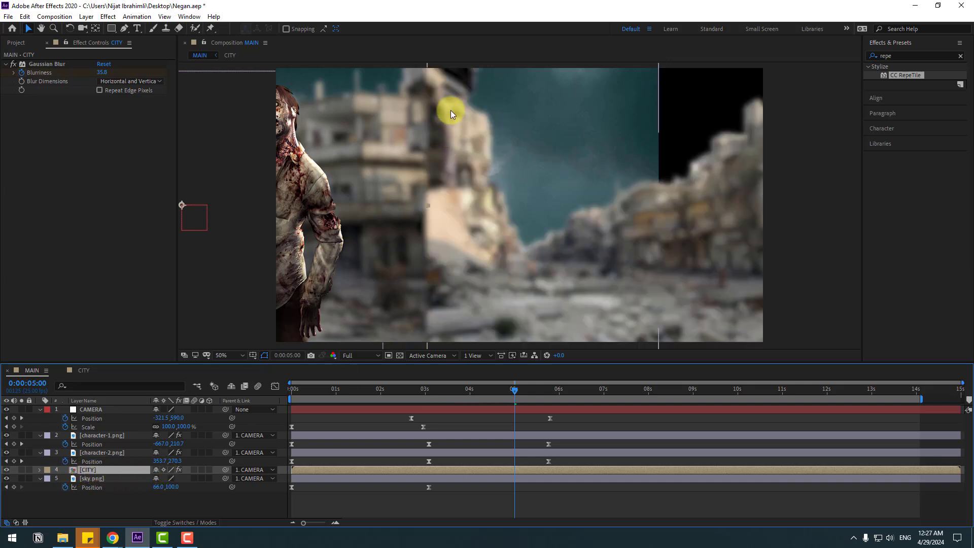
drag(410, 394, 511, 391)
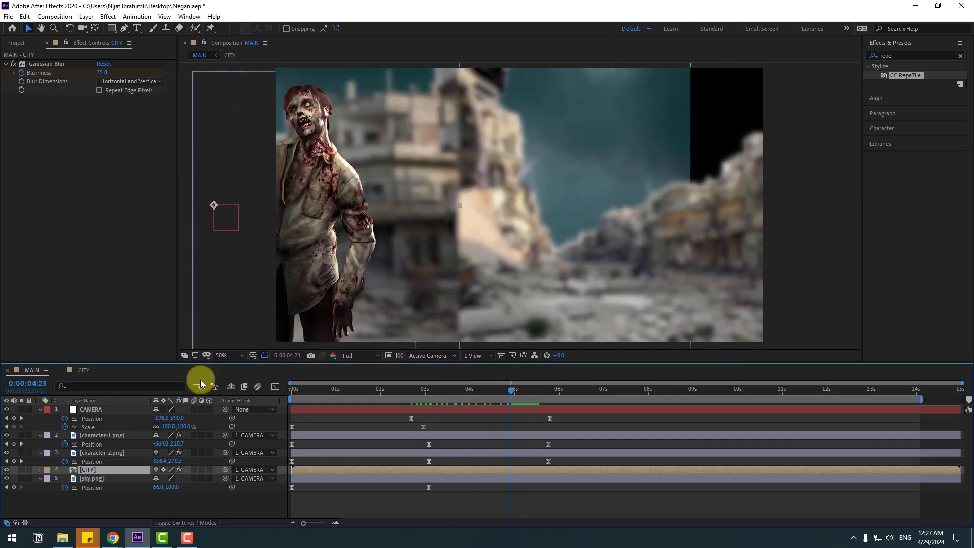
- Set the city's CC RepeTile tiling to Checker Flip H, then return to MAIN
click(84, 370)
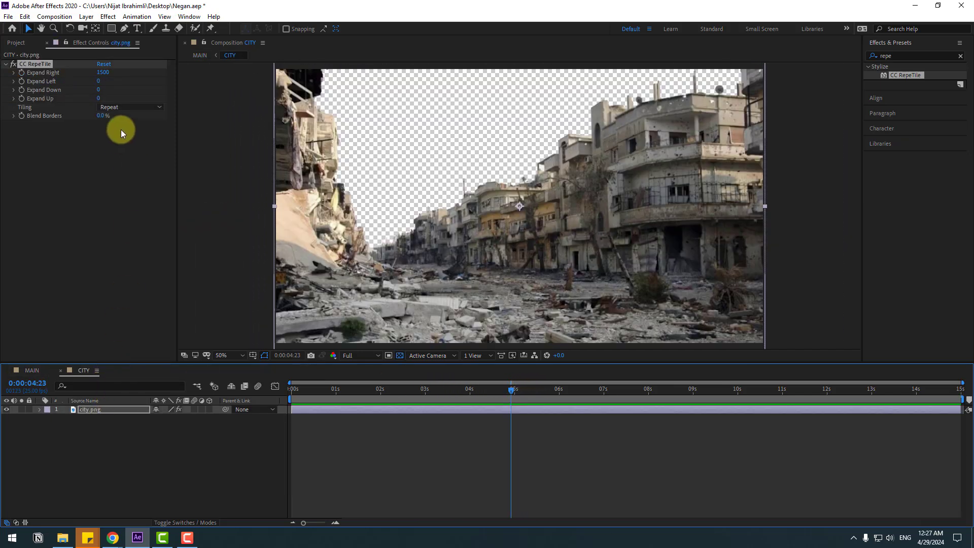
click(120, 110)
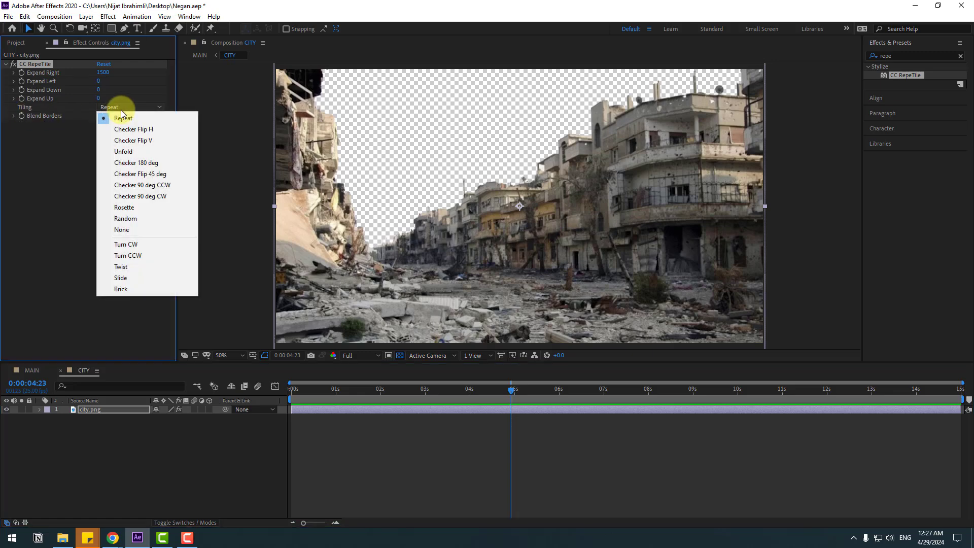
click(146, 131)
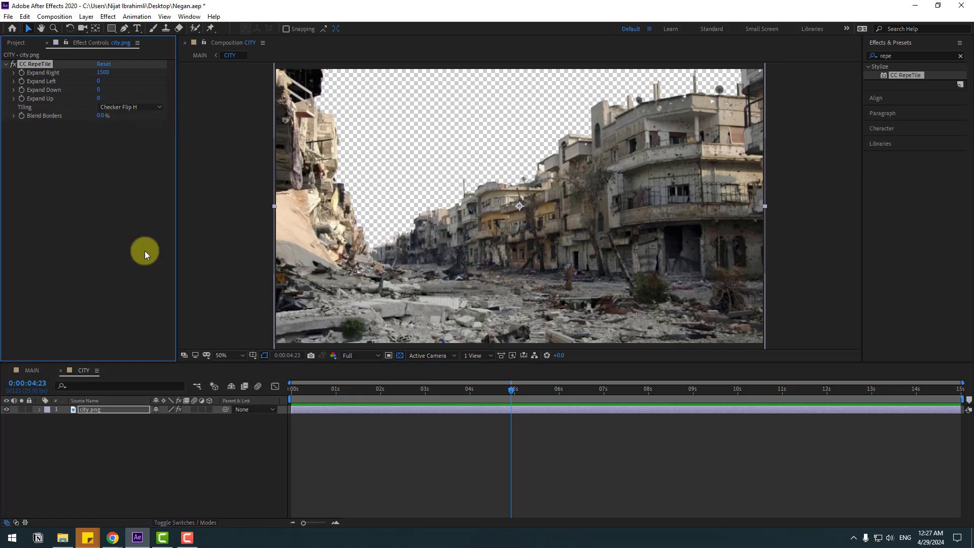
click(32, 370)
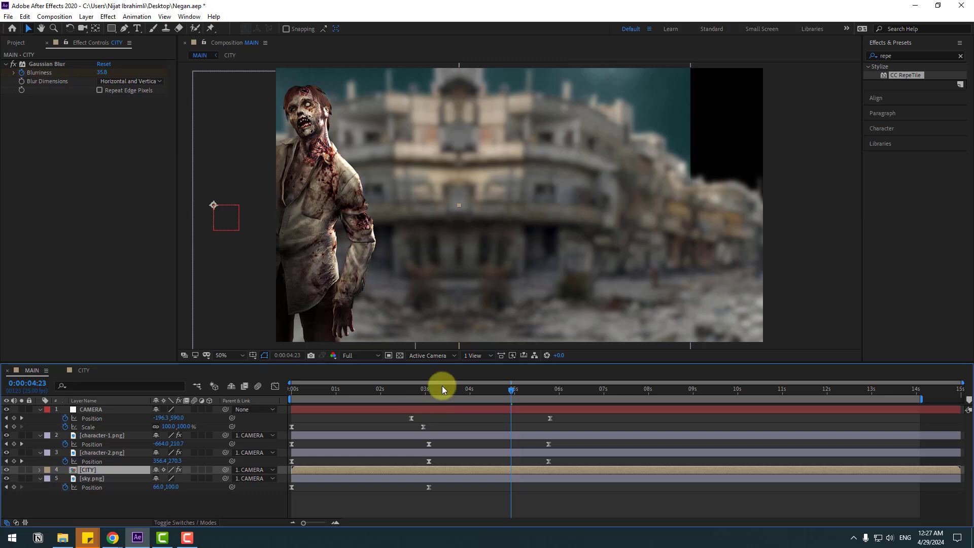
- Find the black gap near 6 seconds and extend sky.png with CC RepeTile, Expand Right 1832
drag(442, 385, 559, 391)
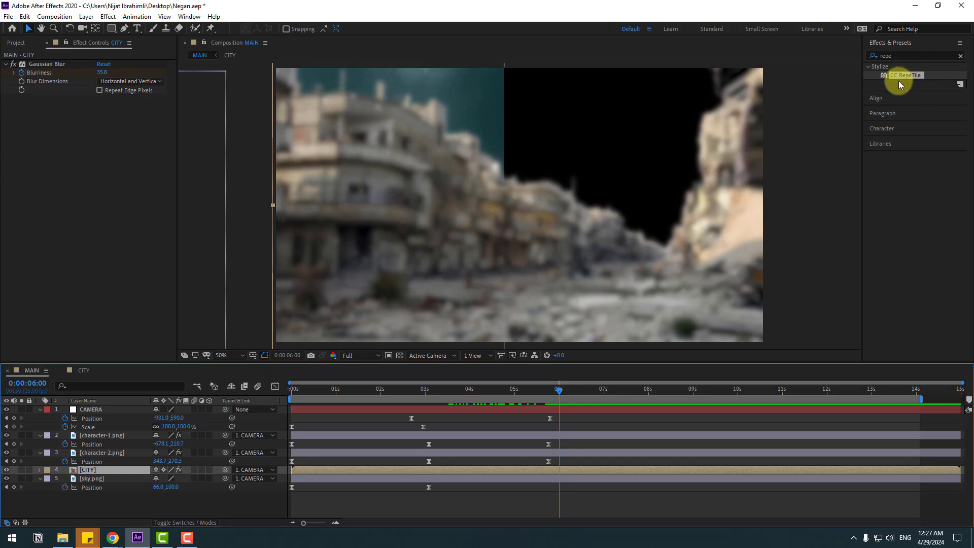
drag(903, 77, 92, 479)
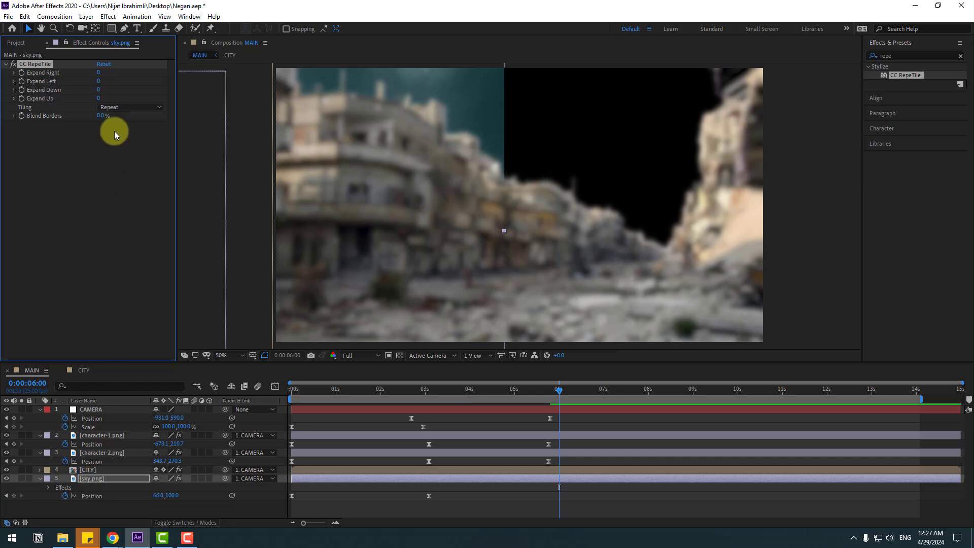
drag(98, 74, 357, 75)
- Set the sky's tiling to Checker Flip H and check the result between 4:18 and 6 seconds
click(136, 105)
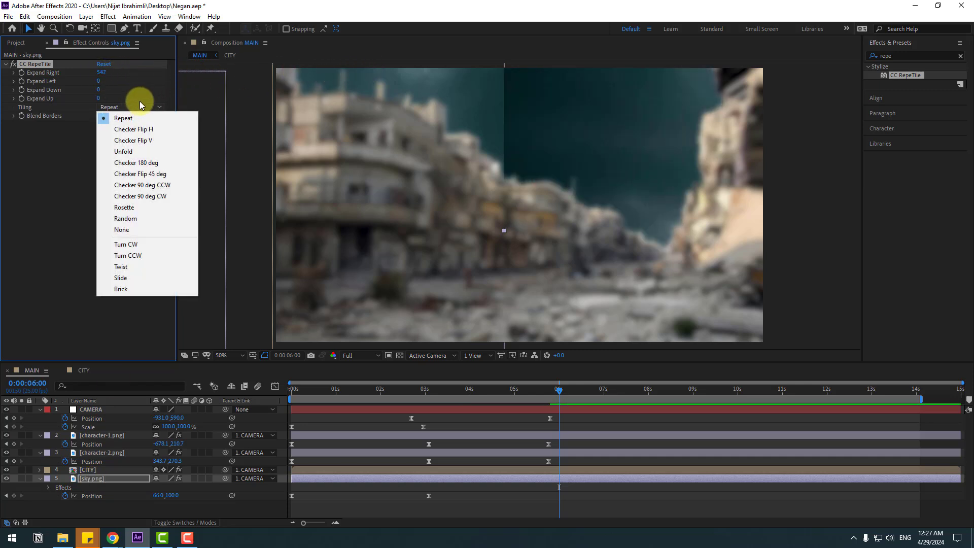
click(144, 133)
drag(559, 390, 536, 406)
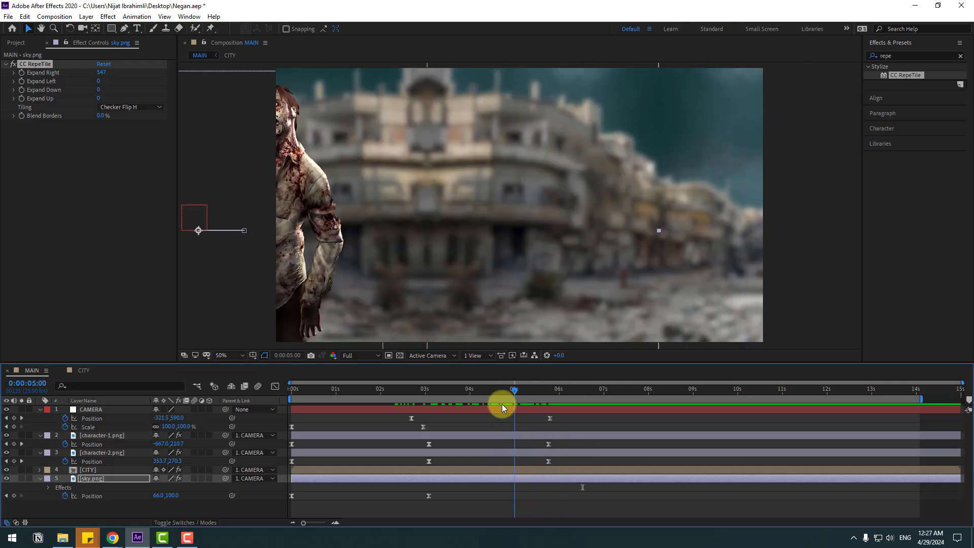
mouse_move(500, 404)
mouse_down()
mouse_move(522, 399)
mouse_move(501, 400)
mouse_up()
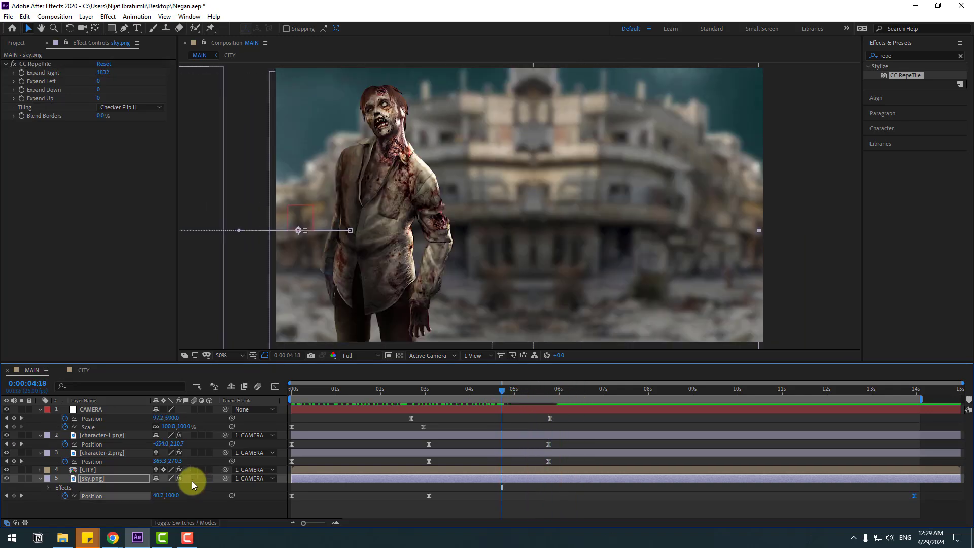
click(40, 479)
- Add character-3.png to MAIN, parent it to CAMERA, and scale it to 166%
click(40, 452)
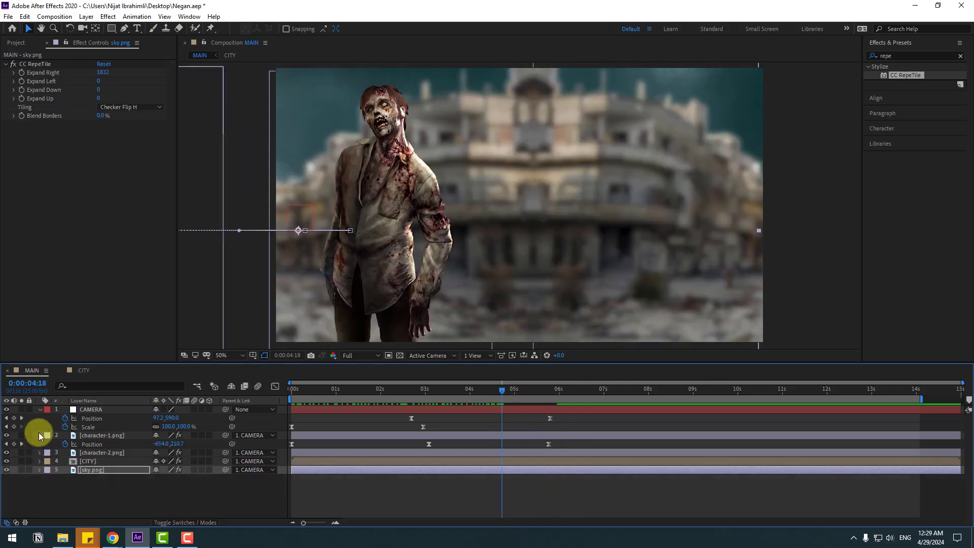
click(39, 435)
click(40, 410)
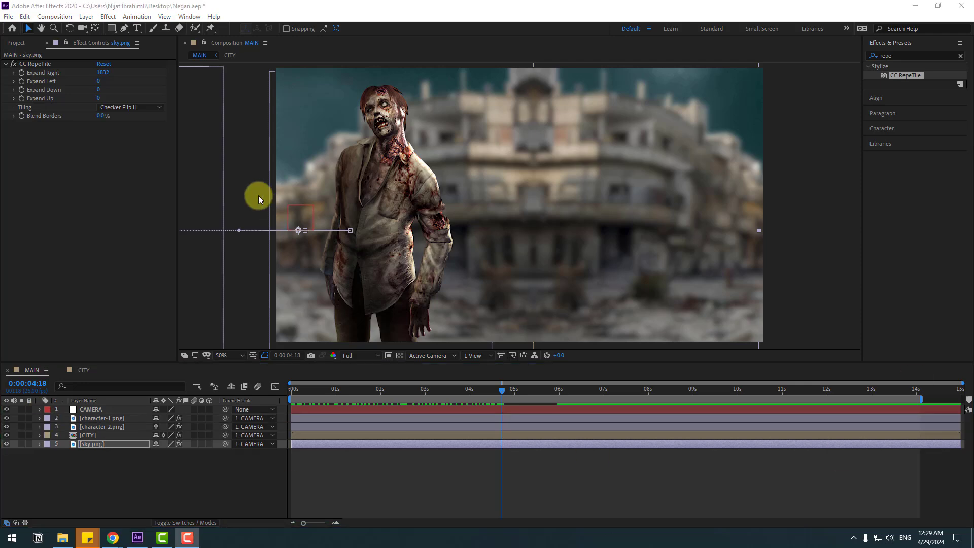
click(25, 48)
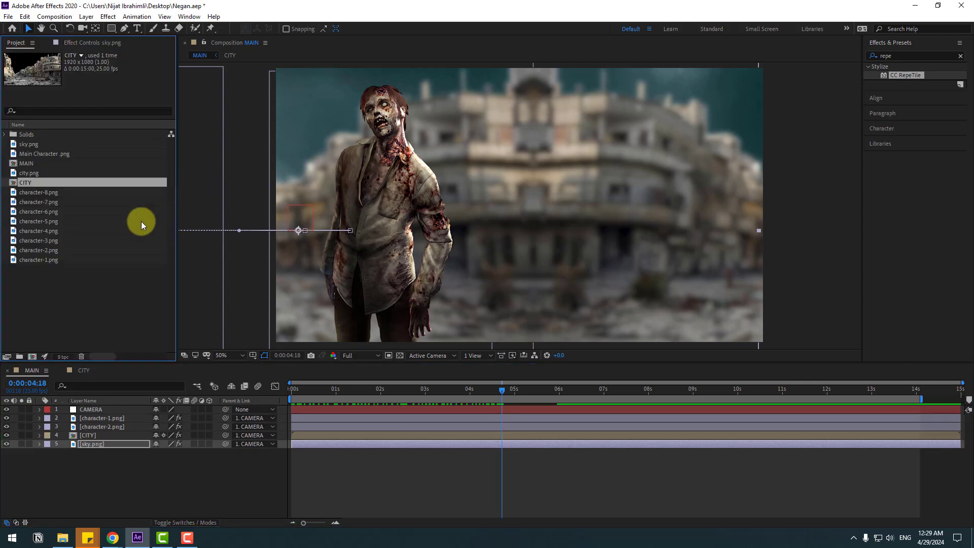
click(47, 242)
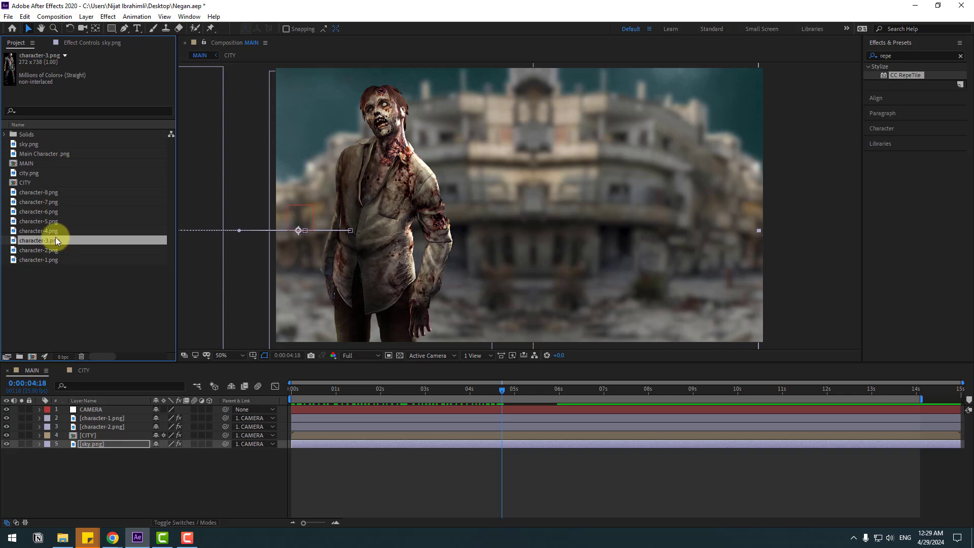
drag(46, 242, 109, 406)
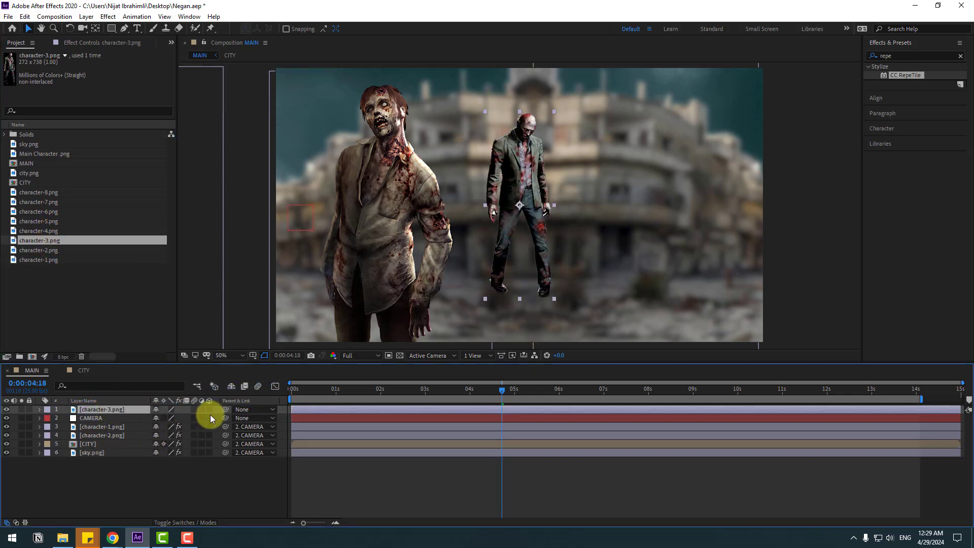
drag(225, 410, 94, 418)
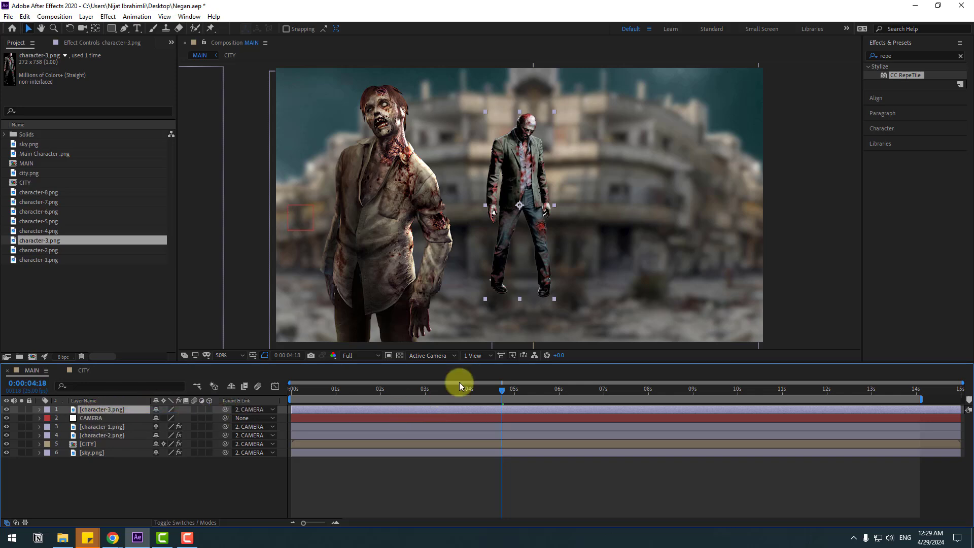
drag(500, 385, 524, 389)
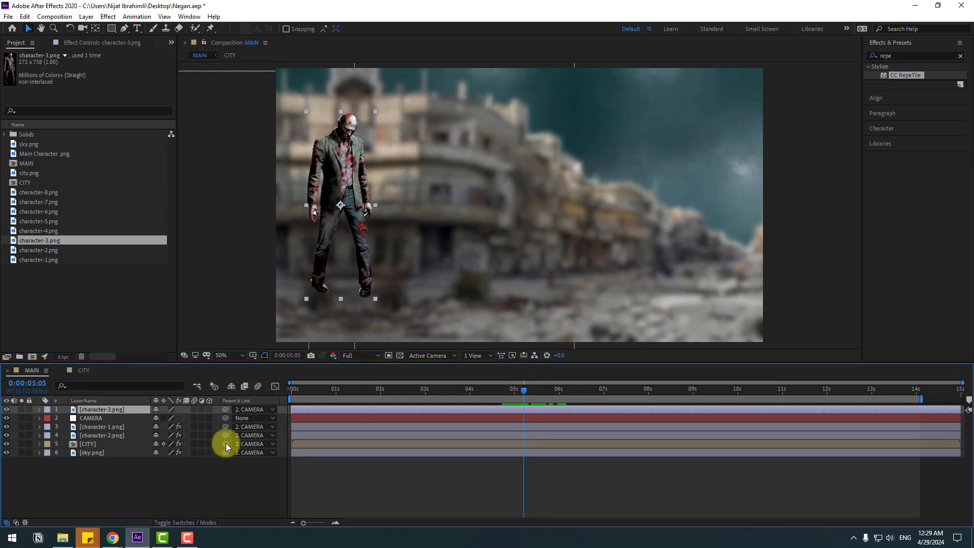
key(s)
drag(172, 418, 329, 242)
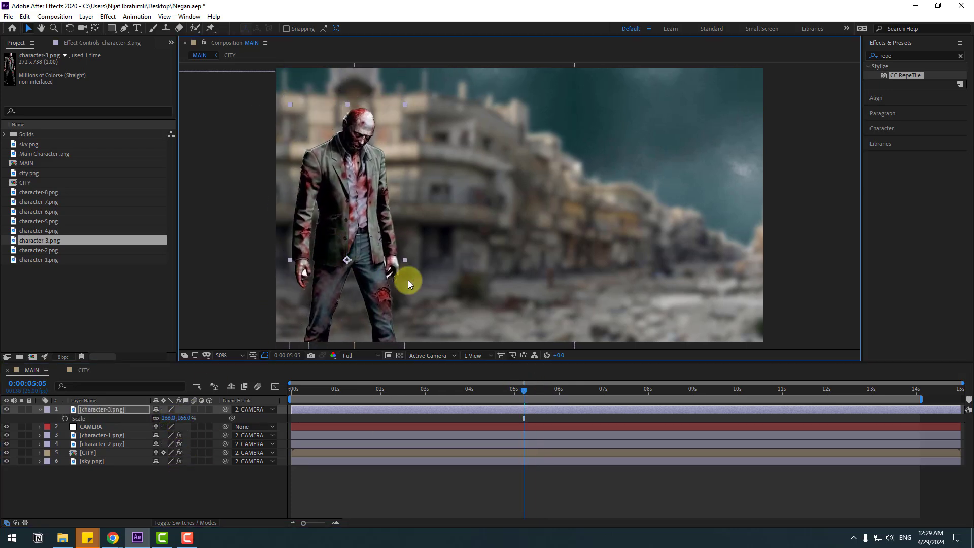
click(39, 409)
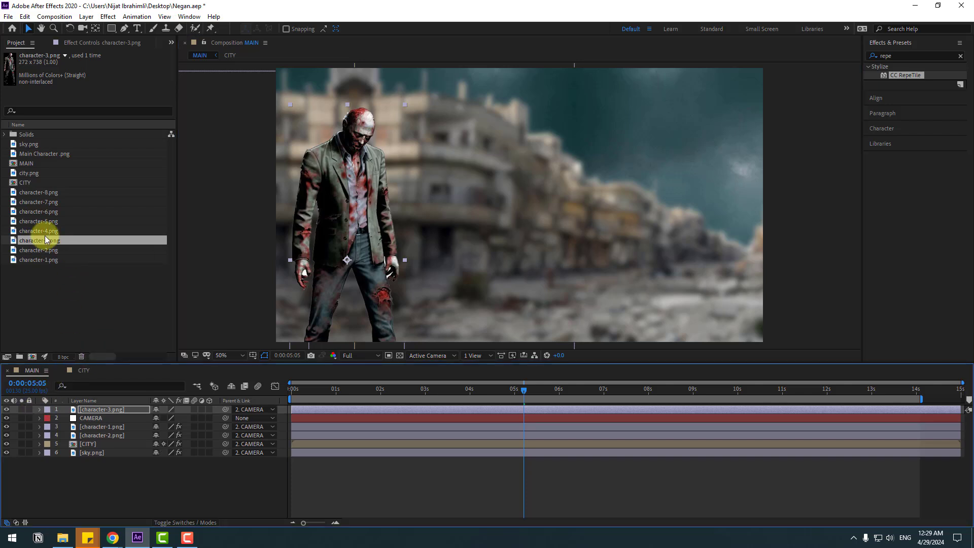
- Add zombies character-4 through character-8, resizing character-7 and placing character-8 at the right
drag(42, 231, 96, 406)
key(s)
drag(38, 221, 88, 408)
click(39, 418)
drag(40, 202, 135, 420)
key(s)
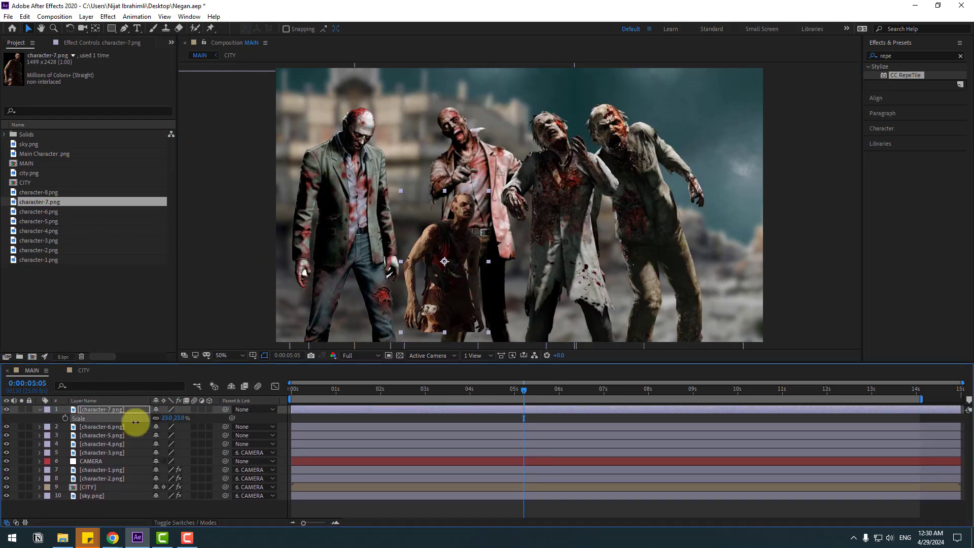
drag(446, 248, 311, 262)
drag(63, 199, 696, 232)
- Pre-compose the six zombie layers, character-3 through character-8, into a precomp named Character-BG
key(s)
click(40, 410)
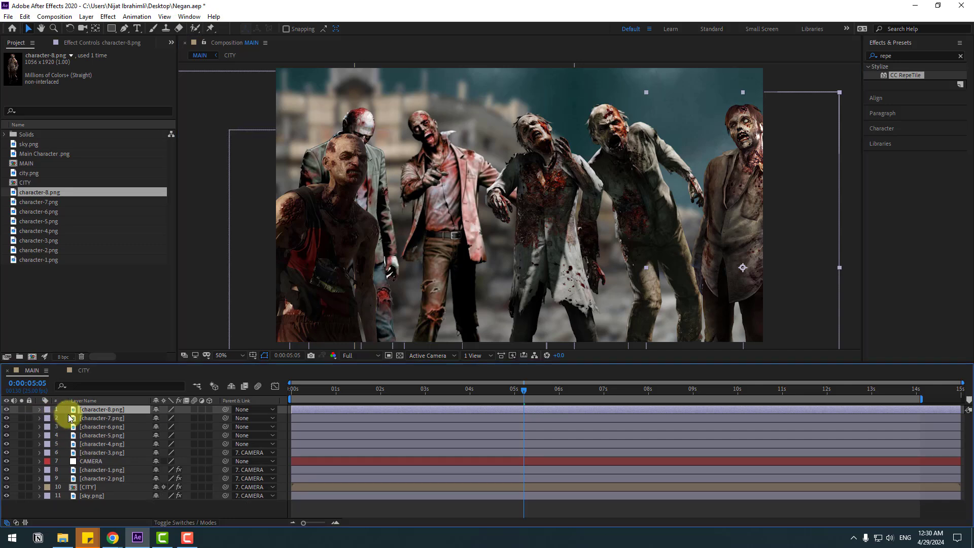
ctrl+click(105, 419)
ctrl+click(108, 427)
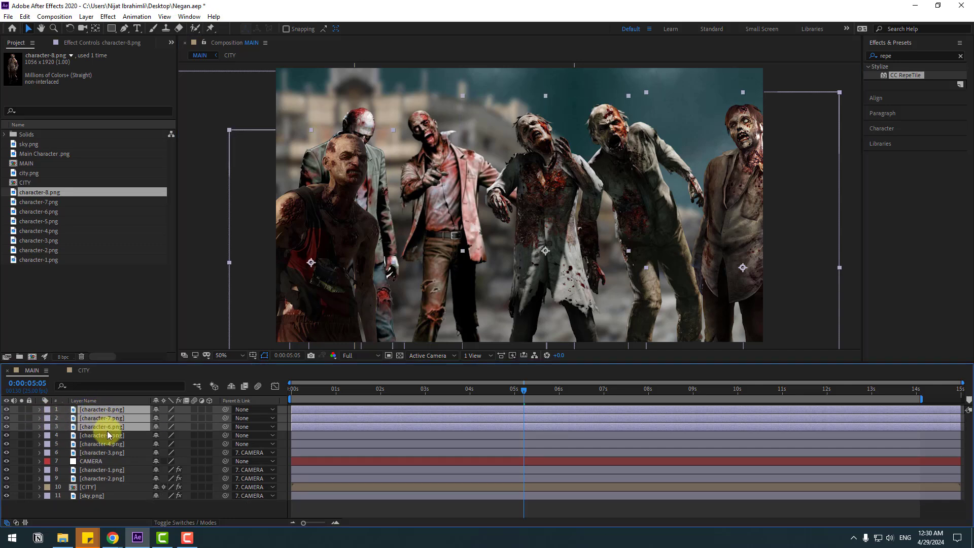
ctrl+click(102, 436)
ctrl+click(99, 443)
ctrl+click(102, 452)
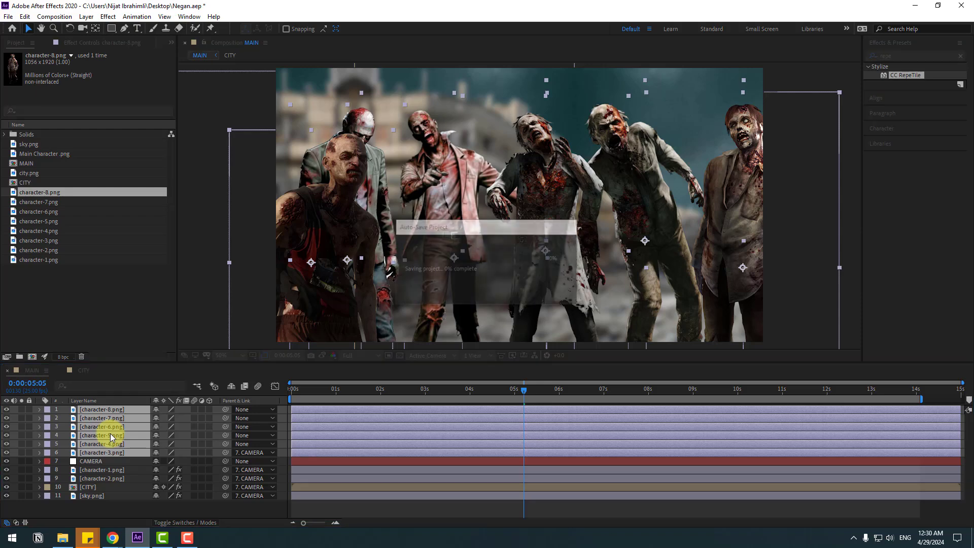
right_click(90, 436)
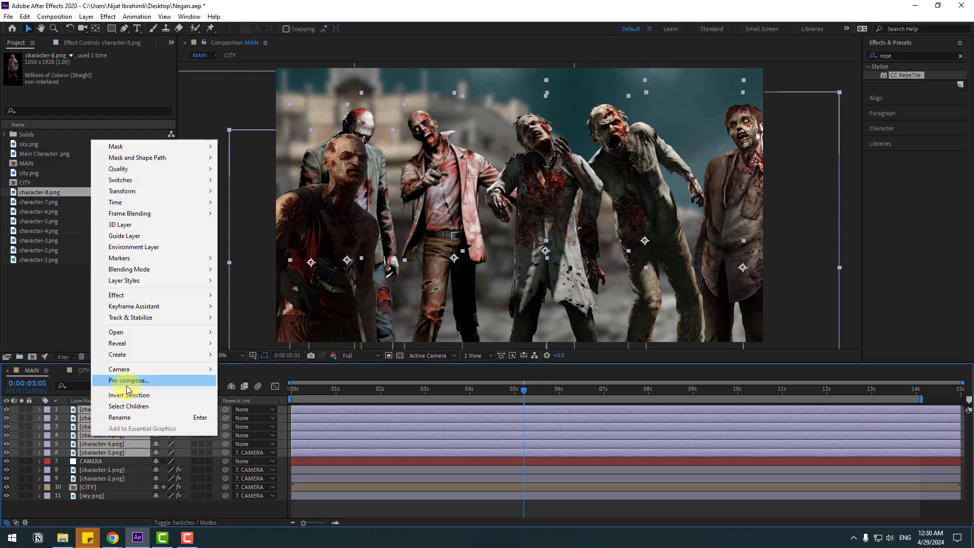
click(128, 380)
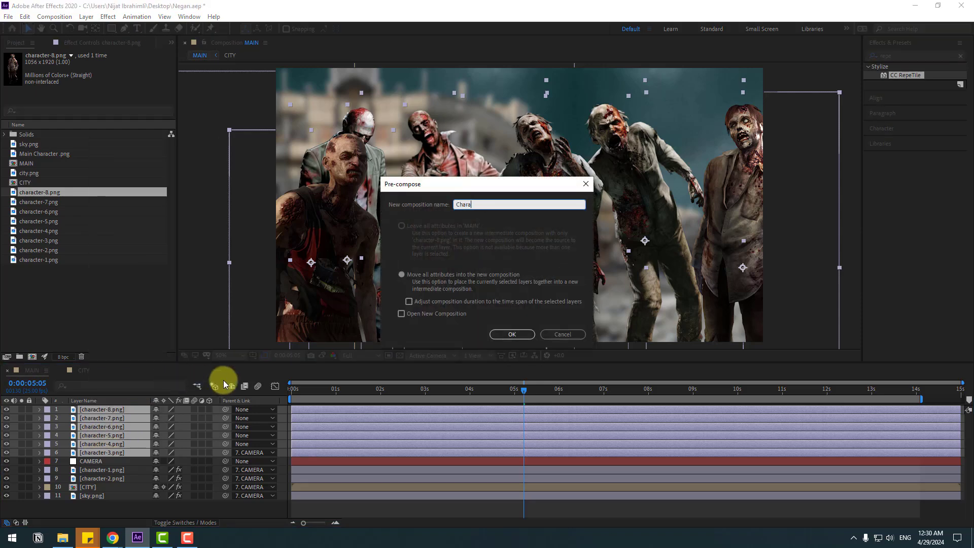
click(488, 335)
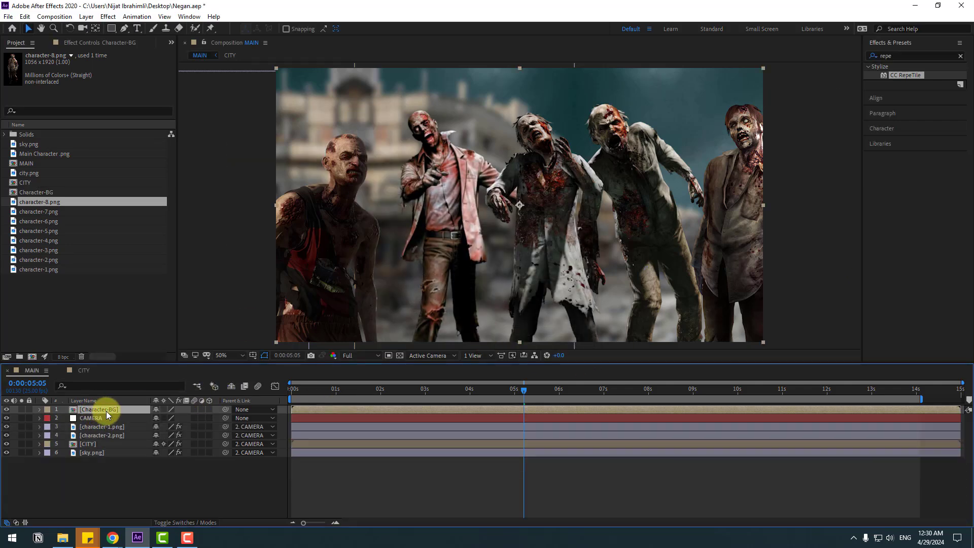
- Duplicate Character-BG, scale the copy to 80%, and move it lower and right
key(ctrl+d)
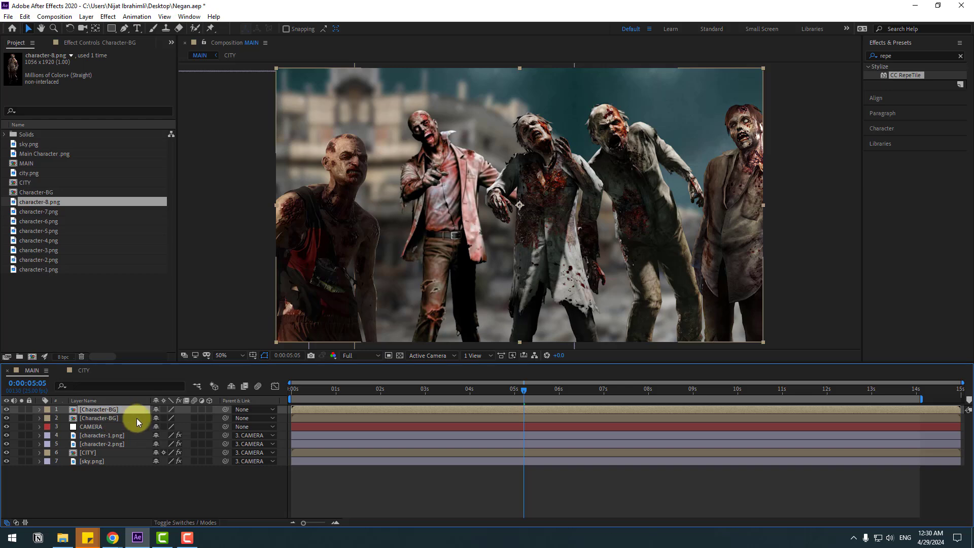
key(s)
drag(163, 418, 96, 432)
drag(549, 219, 498, 281)
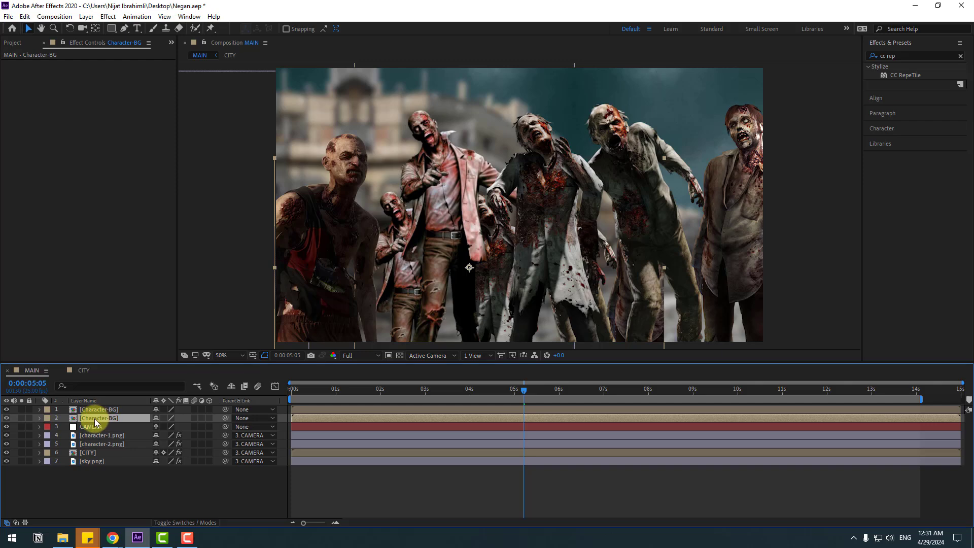
right_click(96, 419)
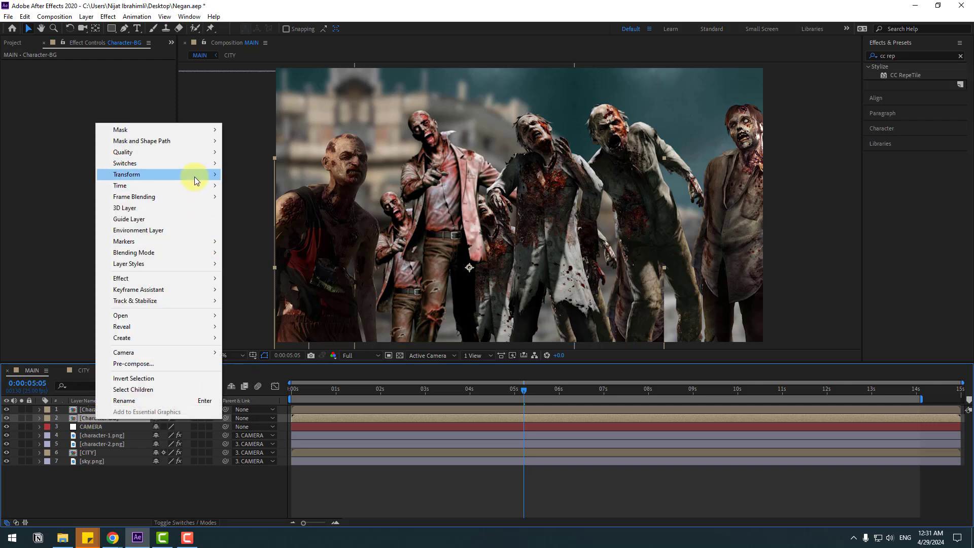
- Flip the 80% crowd copy horizontally and duplicate it
mouse_move(194, 175)
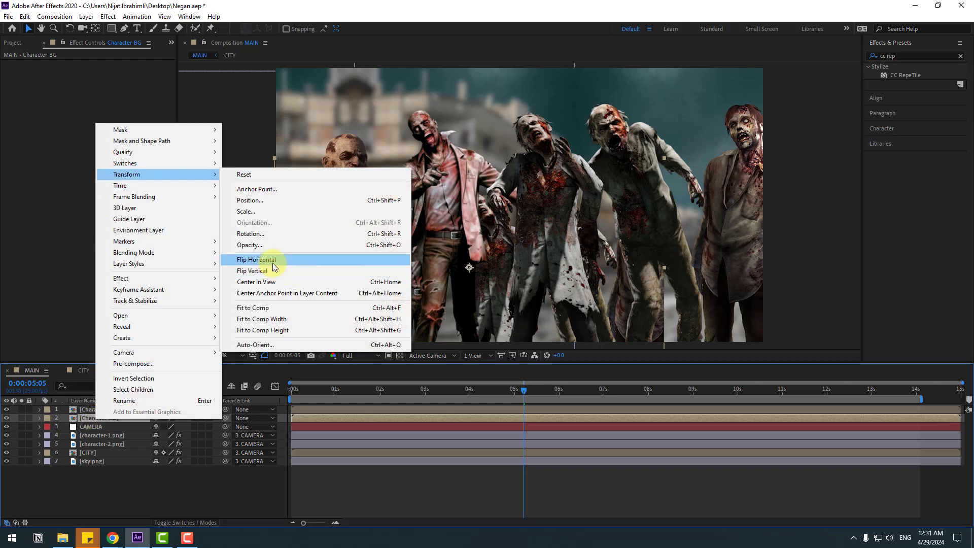
click(272, 262)
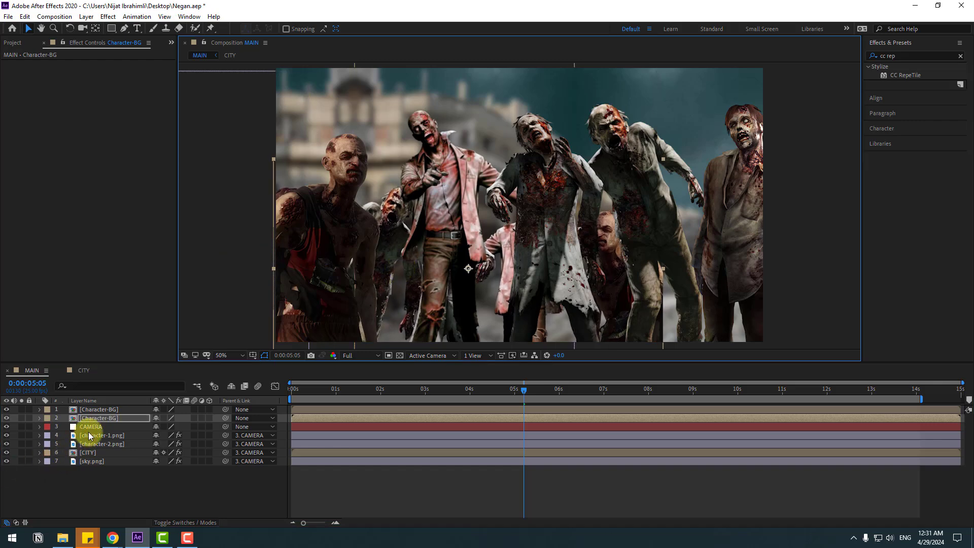
key(ctrl+d)
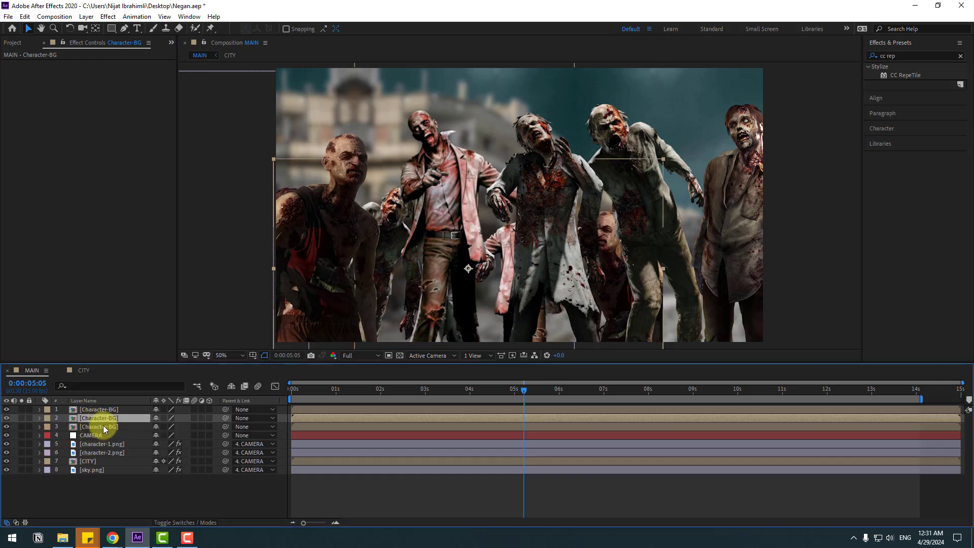
click(102, 427)
- Scale the newest copy to 44% and move it down-left, then duplicate it and shift that copy right
key(s)
drag(160, 435, 183, 429)
drag(488, 300, 479, 317)
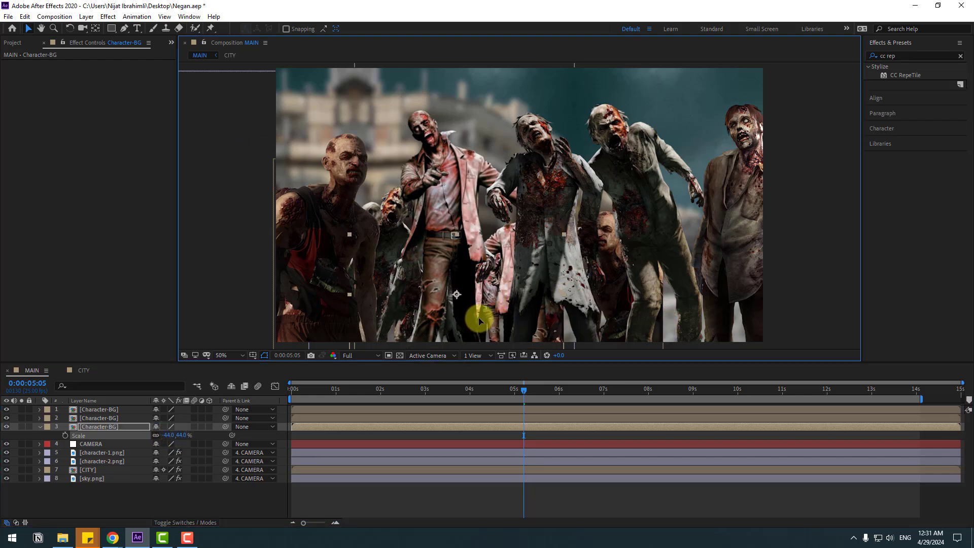
click(39, 427)
key(ctrl+d)
drag(489, 305, 723, 304)
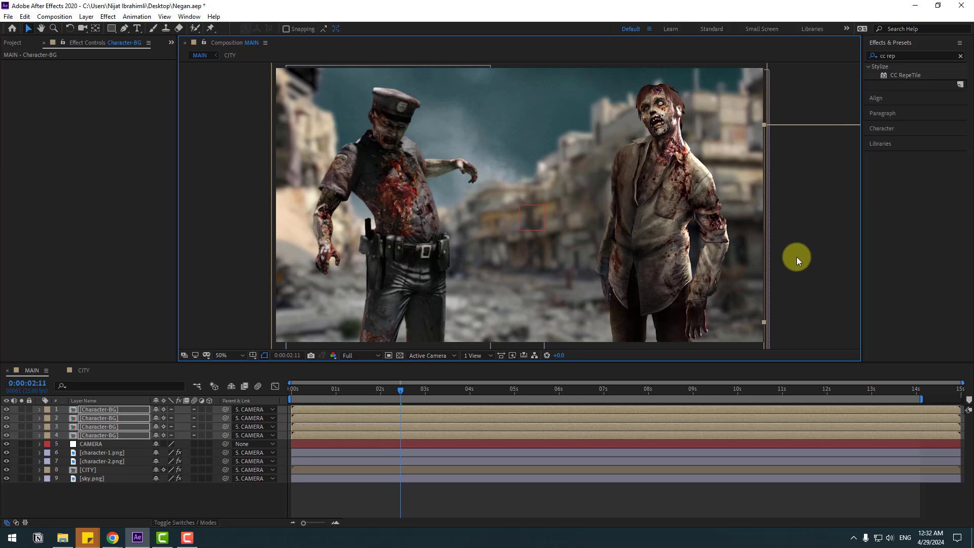
- Parent three Character-BG copies to the top crowd layer and rename it Character_MAIN
click(180, 488)
click(111, 434)
ctrl+click(114, 426)
ctrl+click(120, 419)
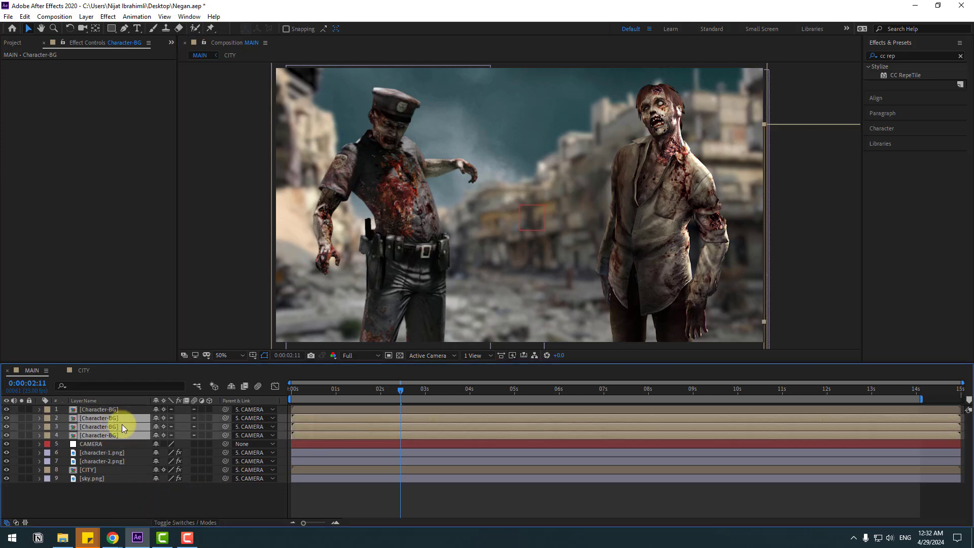
drag(224, 418, 102, 412)
click(102, 411)
key(Return)
text(Ch)
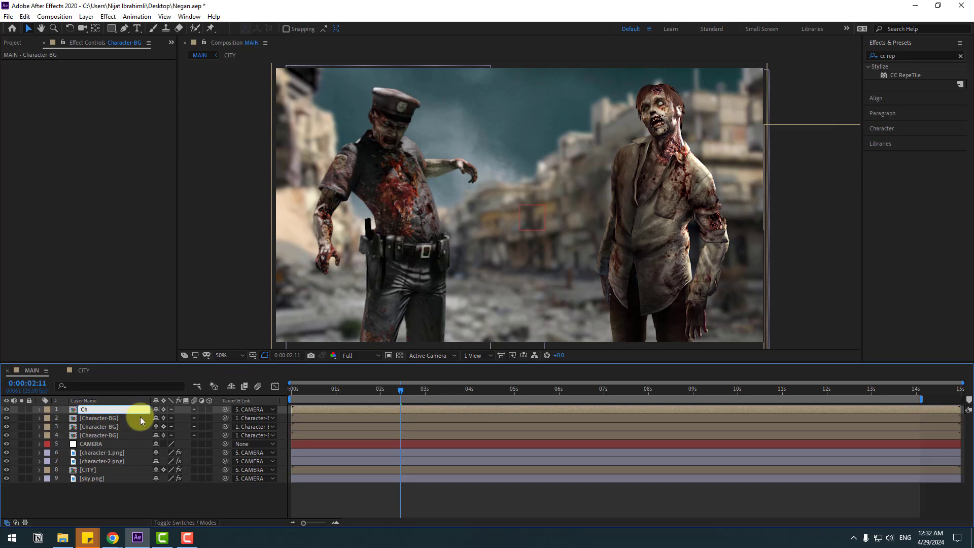
text(aracter_MAIN)
key(Return)
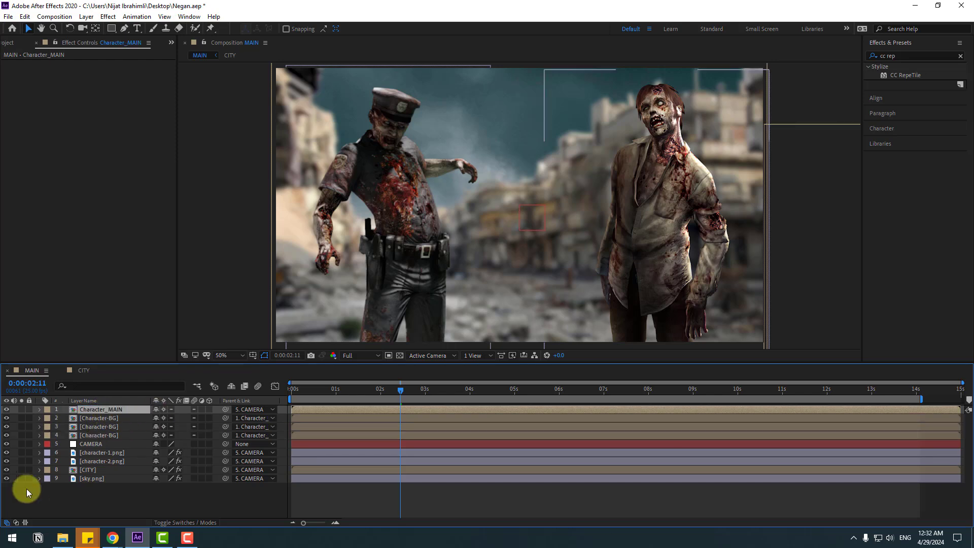
- Keyframe Character_MAIN's Position from 0:00:03:15 to about 6 seconds with Easy Ease, and preview it
drag(488, 386, 570, 391)
key(p)
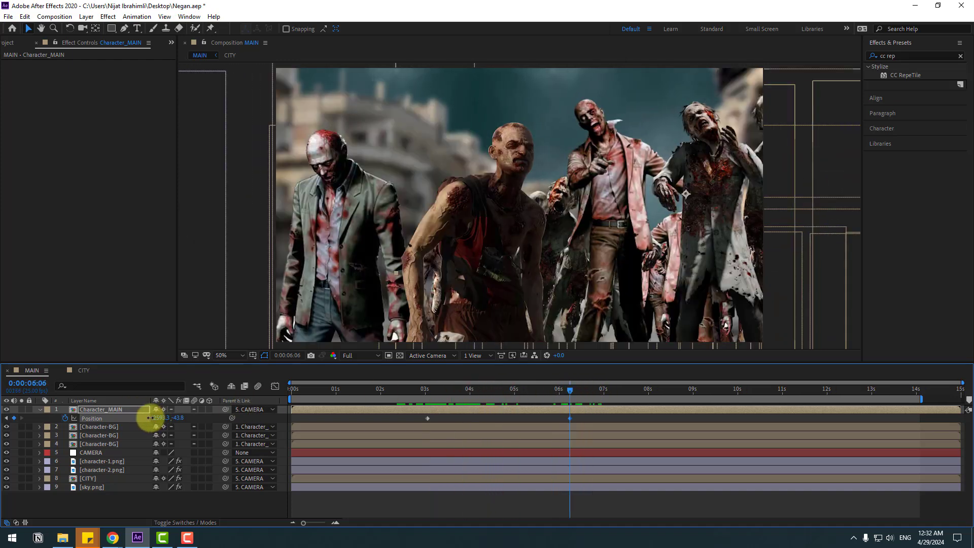
drag(150, 417, 96, 412)
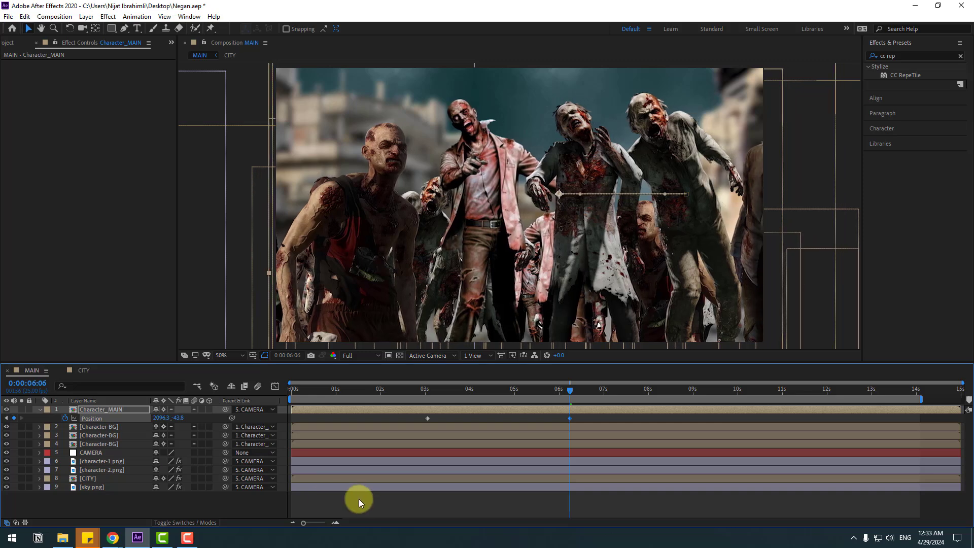
right_click(428, 418)
mouse_move(461, 412)
click(592, 437)
drag(396, 390, 525, 388)
key(space)
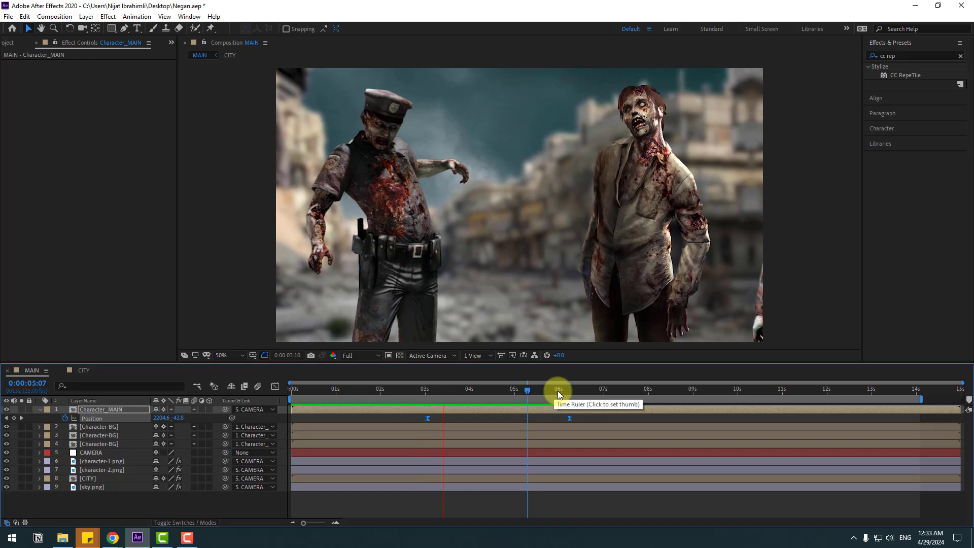
click(558, 391)
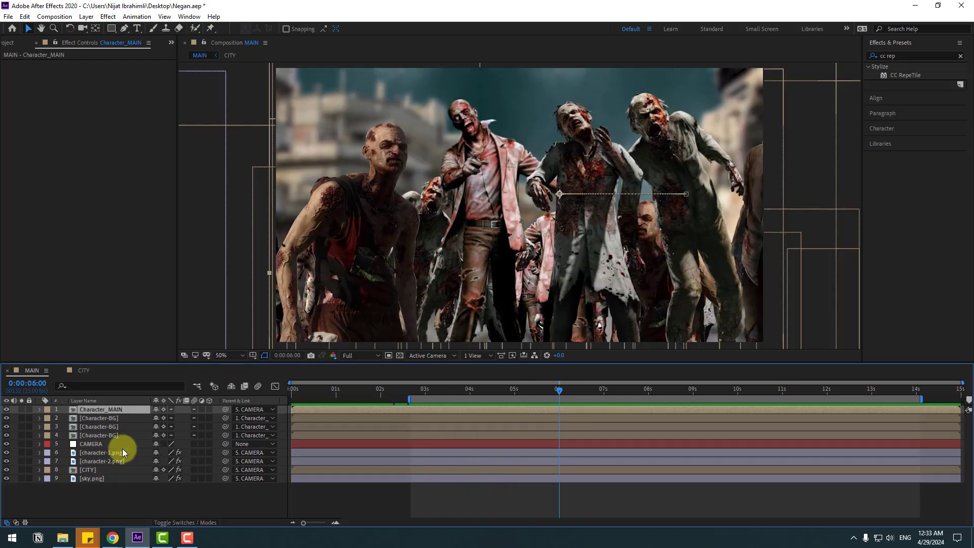
- Add Main Character.png to MAIN at 172% scale, parented to CAMERA
click(8, 43)
click(41, 154)
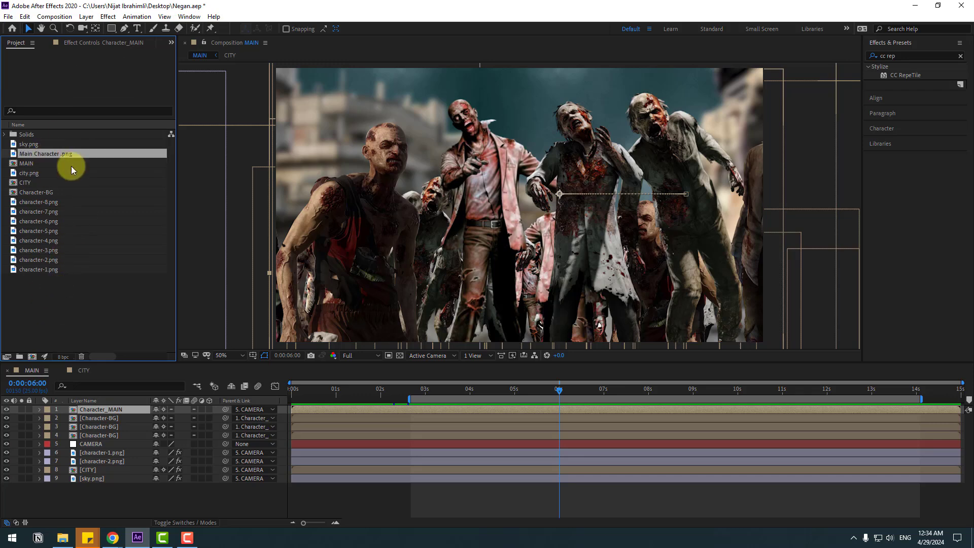
drag(41, 157, 110, 406)
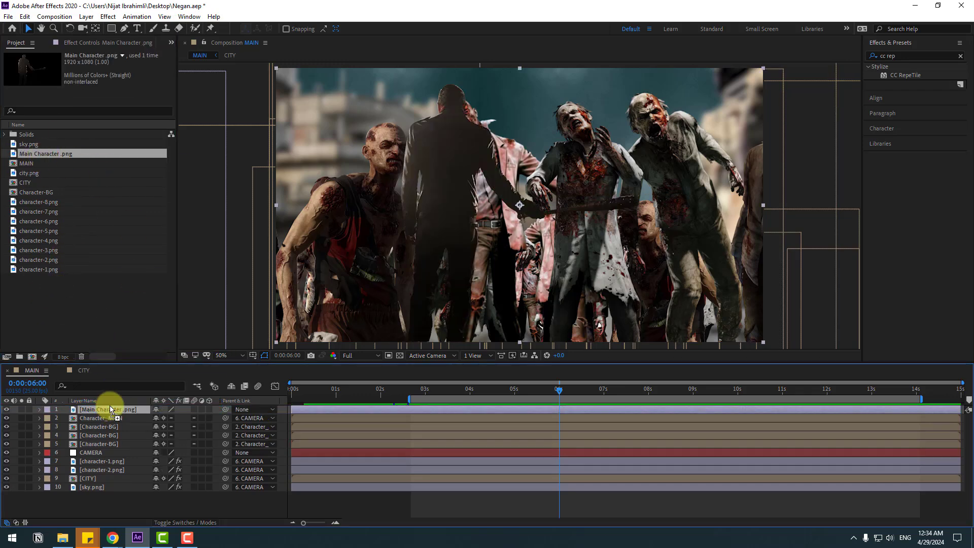
key(s)
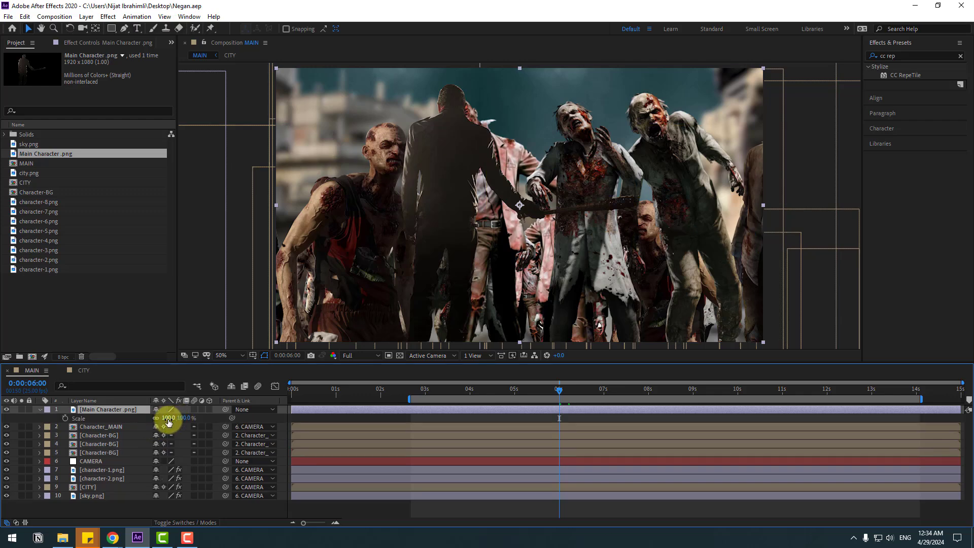
drag(178, 417, 406, 212)
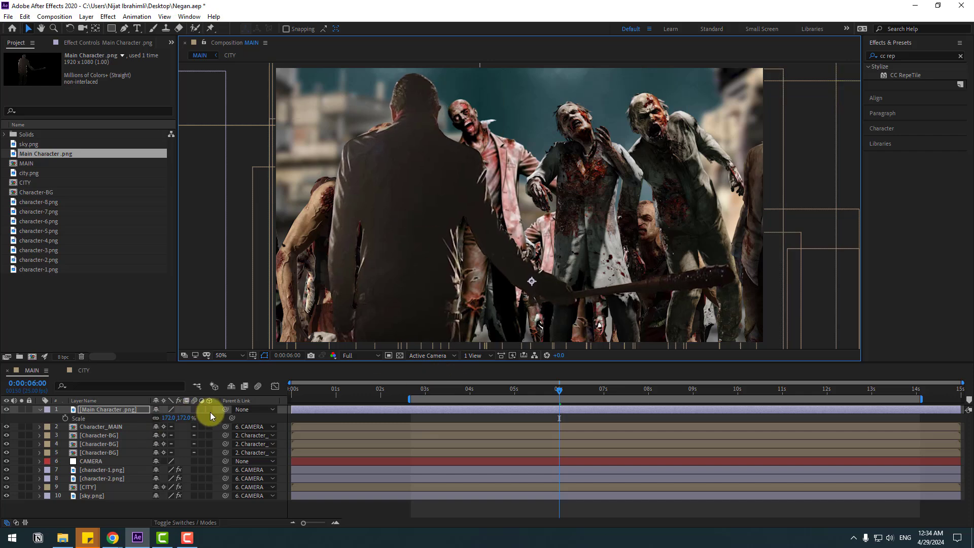
drag(225, 410, 86, 461)
click(40, 410)
- Go to about 5 seconds and copy the Gaussian Blur effect from the character-2.png layer
mouse_move(518, 391)
mouse_down()
mouse_move(543, 391)
mouse_move(495, 394)
mouse_move(538, 392)
mouse_up()
click(897, 54)
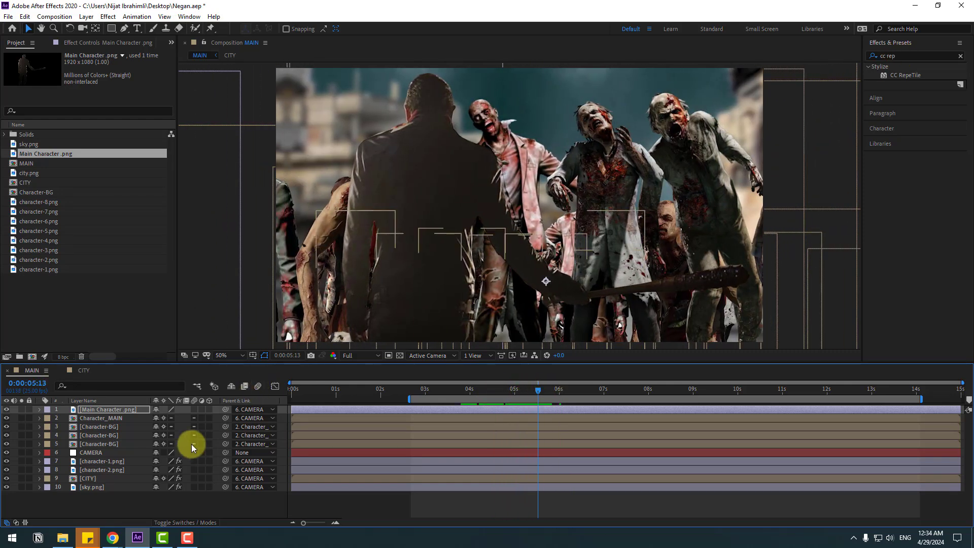
click(105, 473)
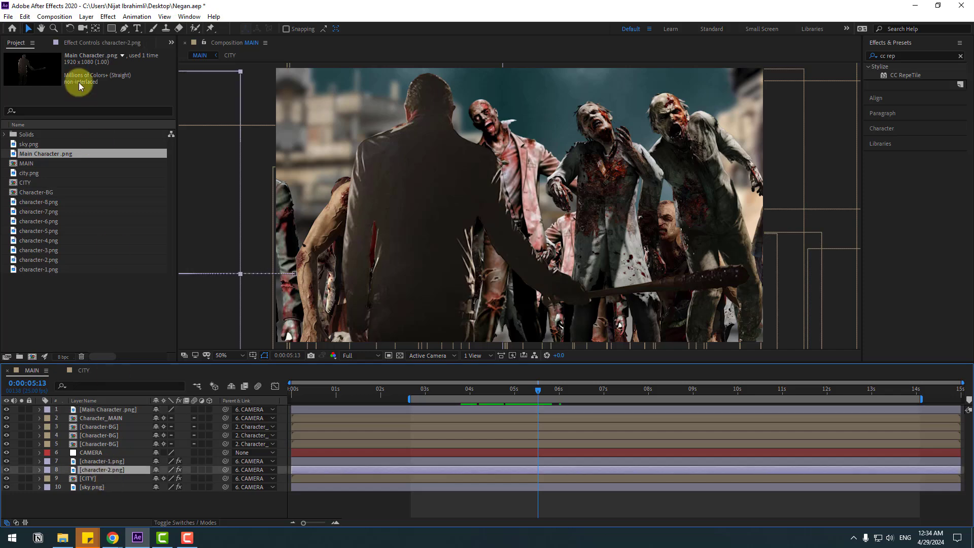
click(79, 44)
click(50, 67)
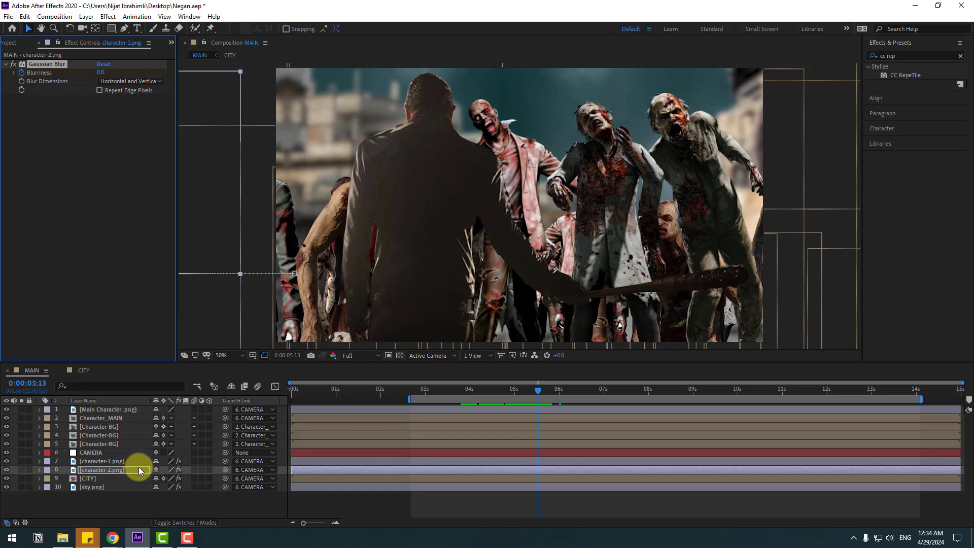
- Create an adjustment layer named scene_blur and paste the Gaussian Blur onto it
right_click(94, 504)
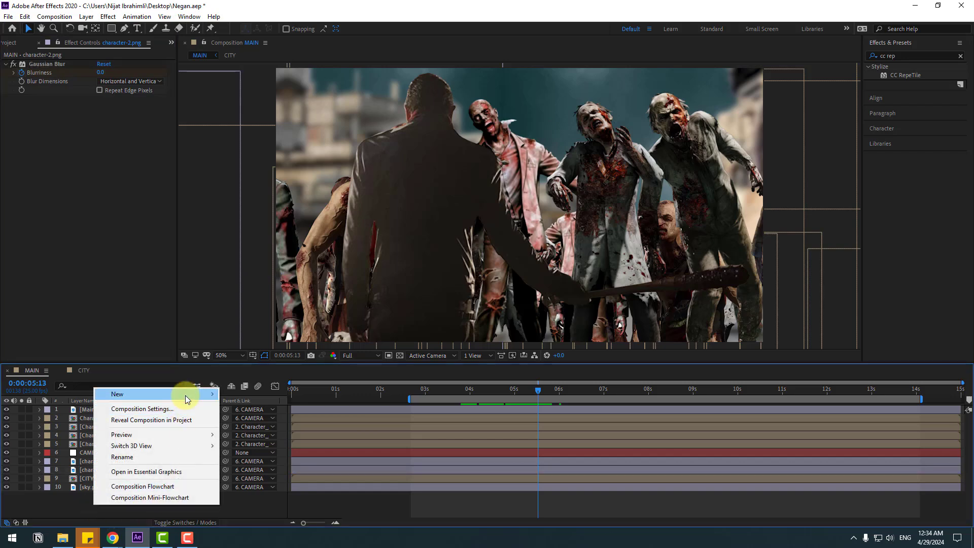
mouse_move(184, 394)
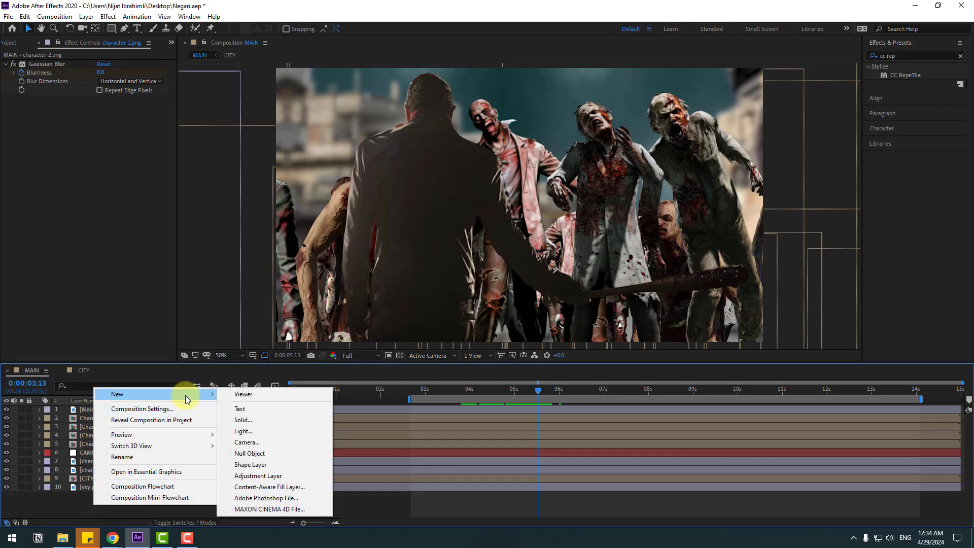
click(263, 476)
key(Return)
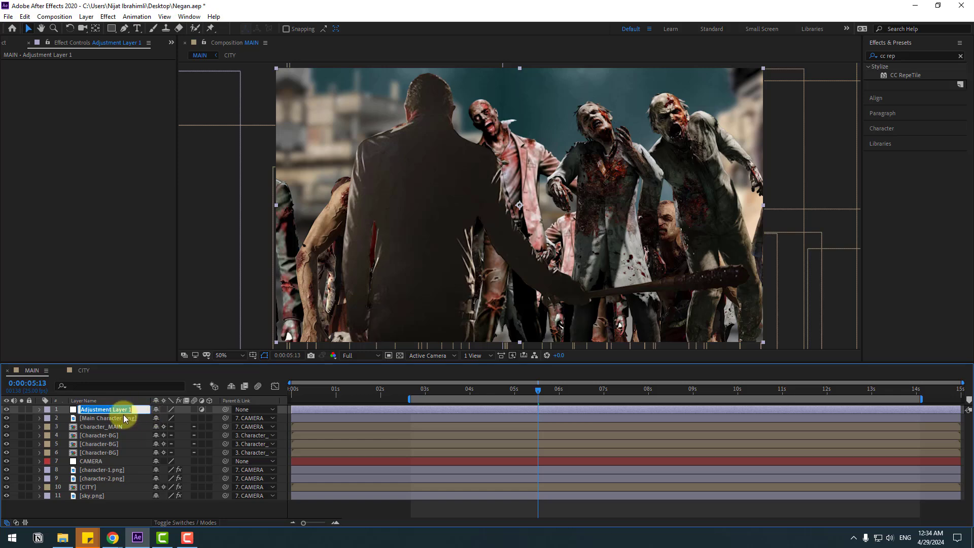
text(scene_blur)
key(Return)
key(ctrl+v)
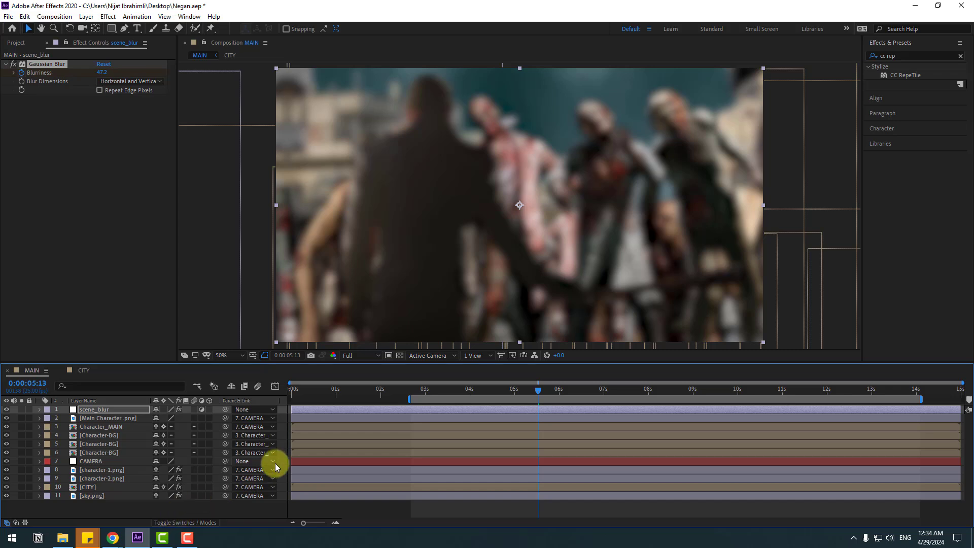
- Raise scene_blur's Blurriness to 46.6 and place it below Main Character
key(u)
click(694, 388)
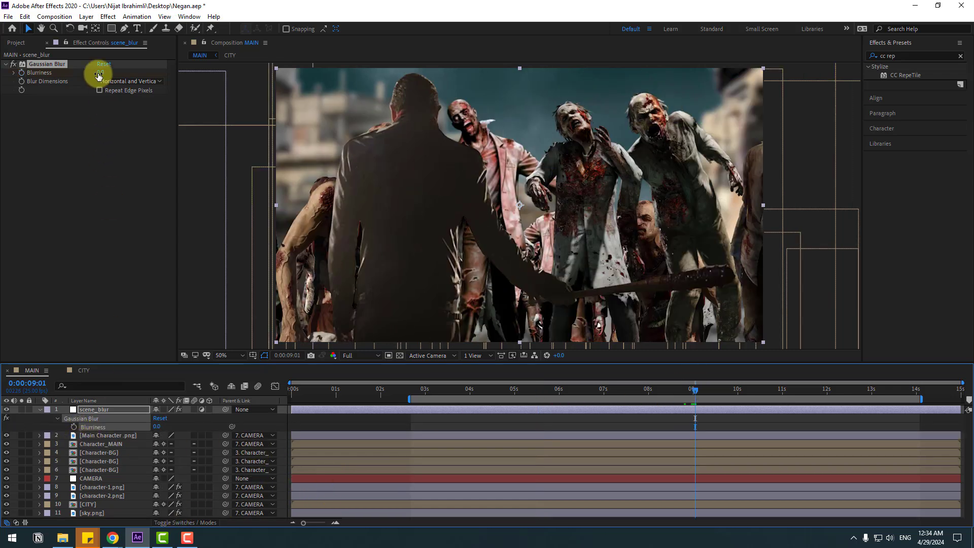
drag(100, 72, 321, 69)
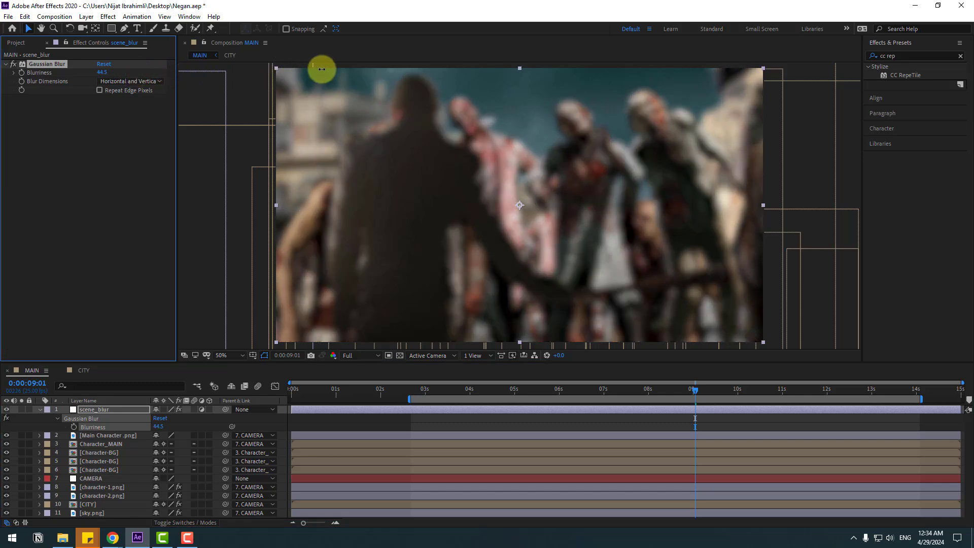
click(40, 409)
drag(81, 410, 126, 426)
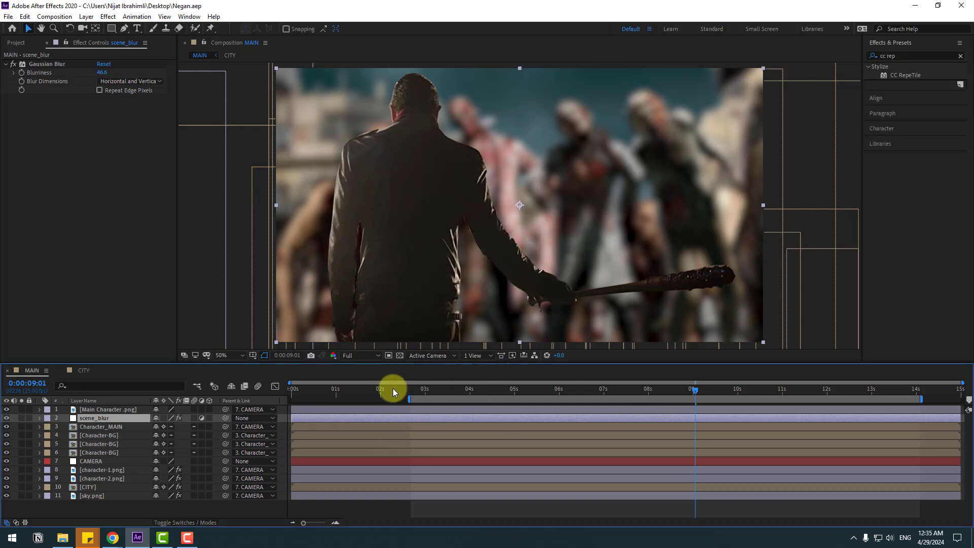
- Keyframe scene_blur's Opacity from 0% at about 4 seconds to 100% by 5:20
drag(392, 391, 570, 390)
text(t)
text(00)
key(Return)
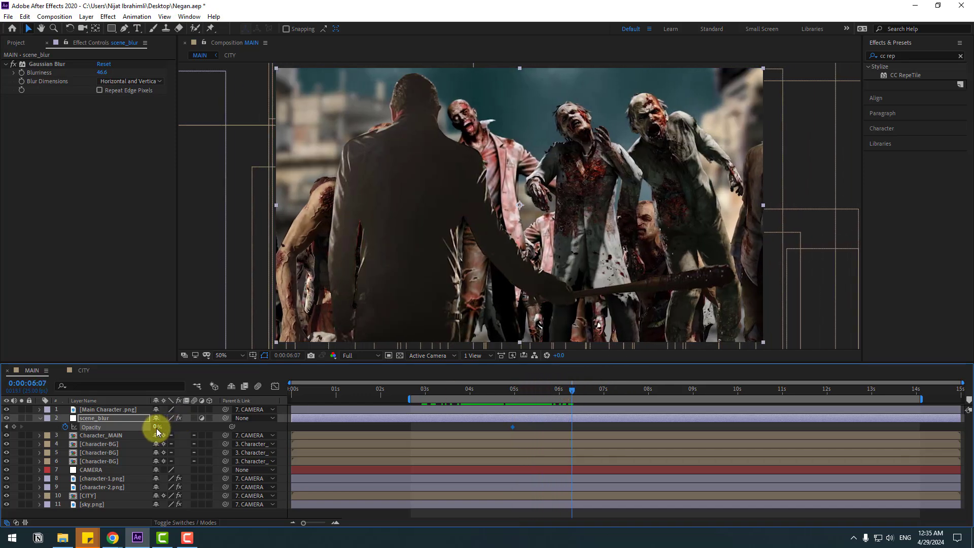
text(100)
key(Return)
drag(518, 390, 549, 391)
click(577, 427)
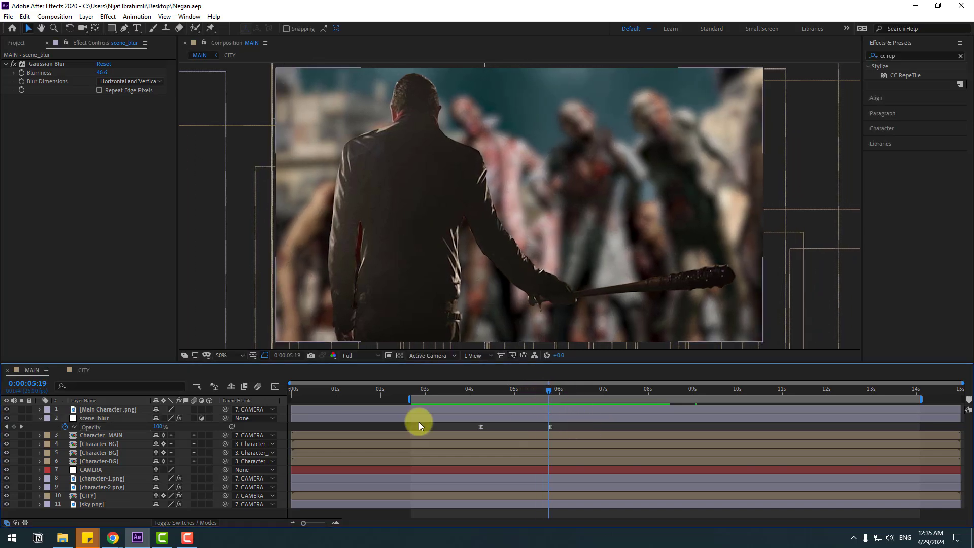
- Solo the Main Character layer and add puppet pins on its shoulder, left hip and bat hand
click(104, 411)
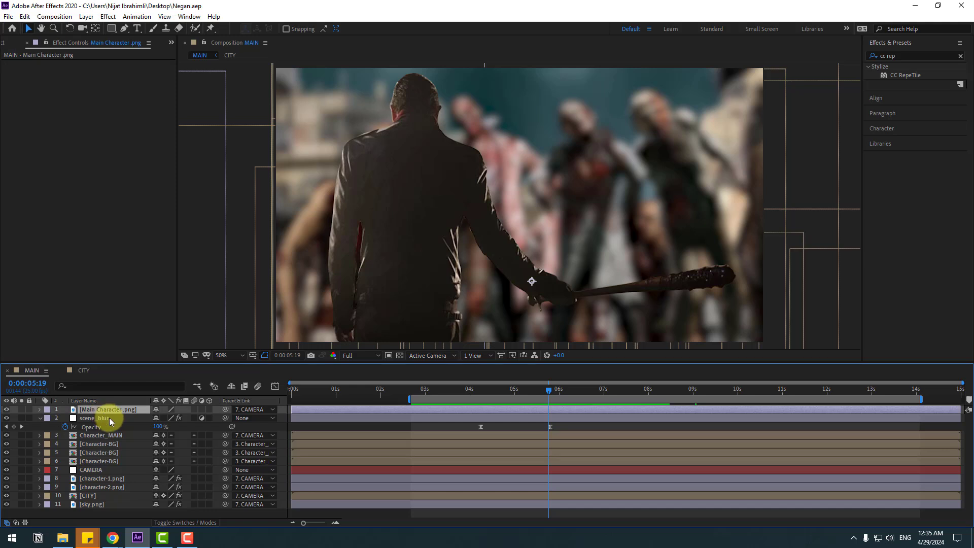
click(210, 29)
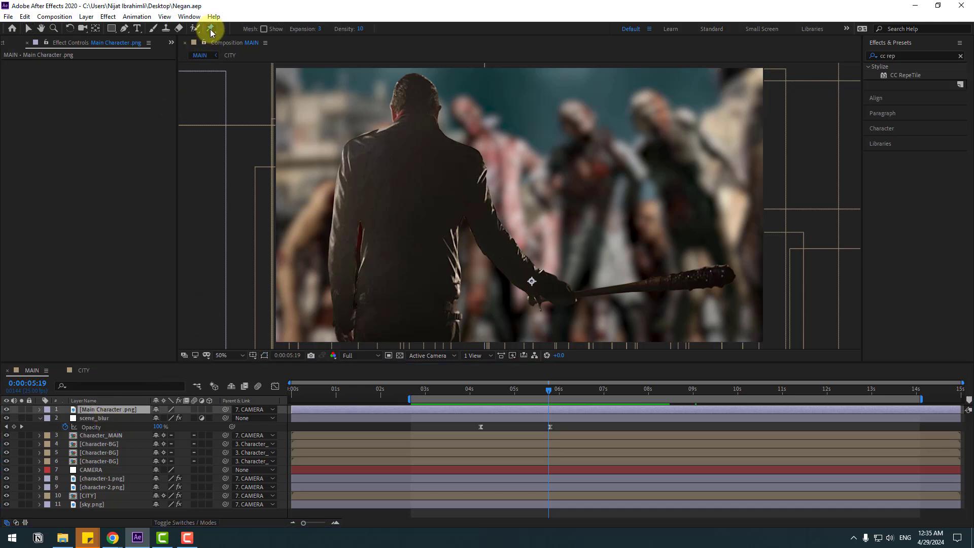
click(21, 410)
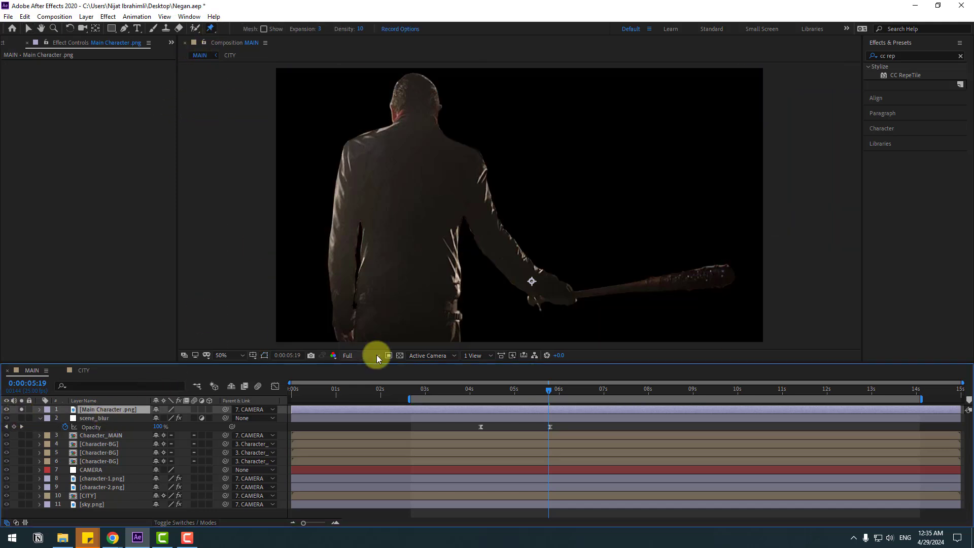
click(407, 138)
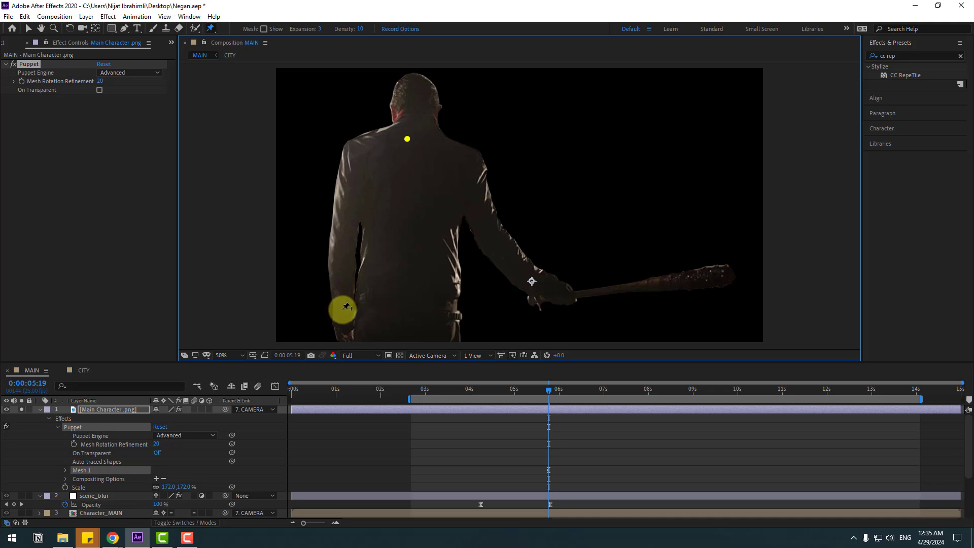
click(342, 309)
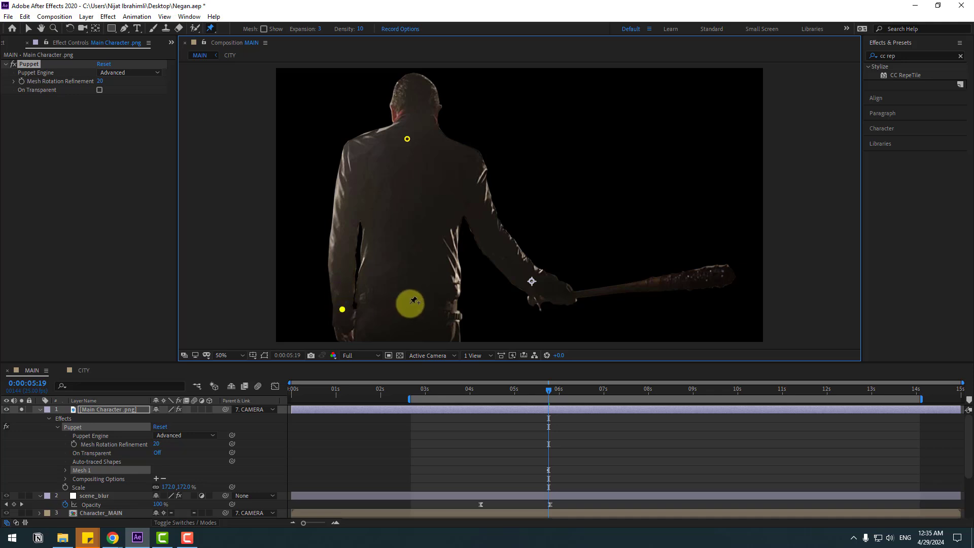
click(568, 290)
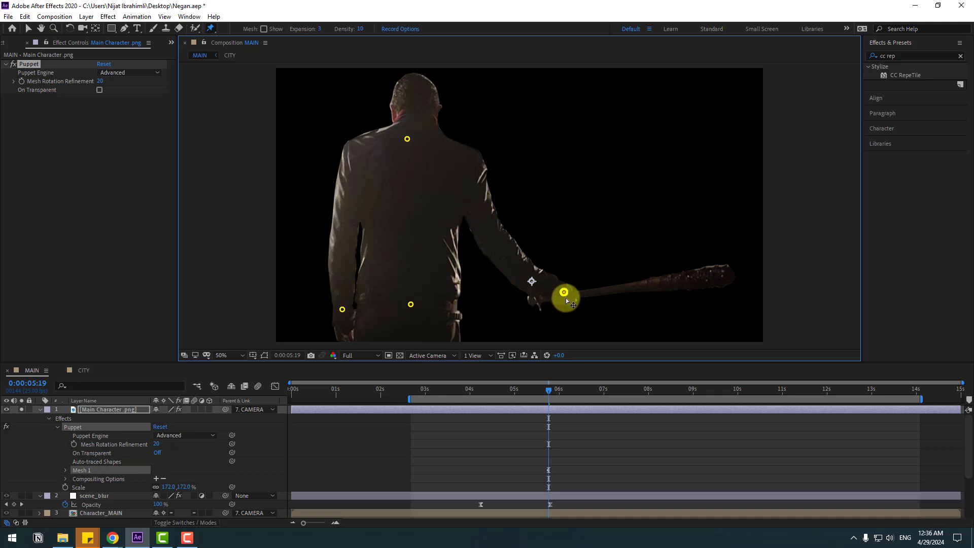
drag(563, 291, 580, 272)
key(ctrl+z)
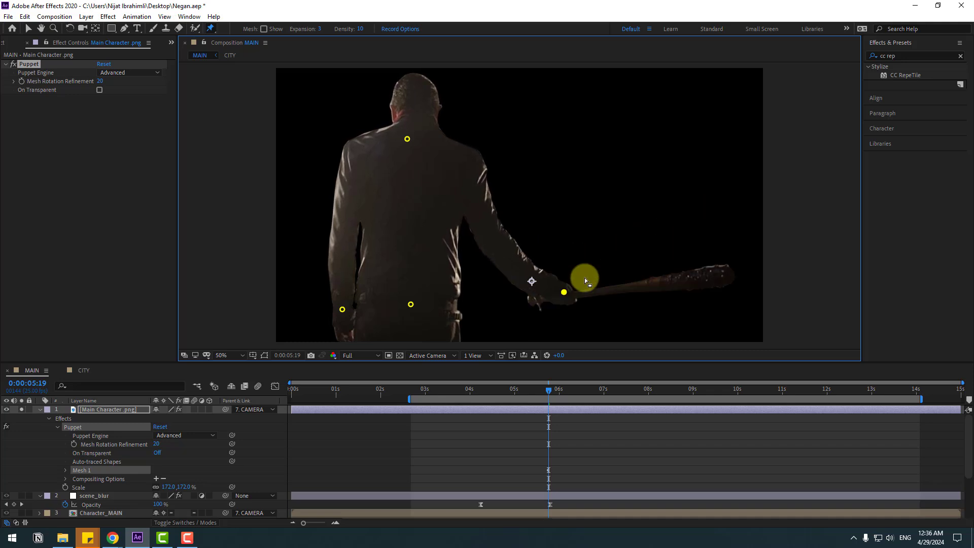
- Move all four pin keyframes from 6 seconds back to about 2:24
key(u)
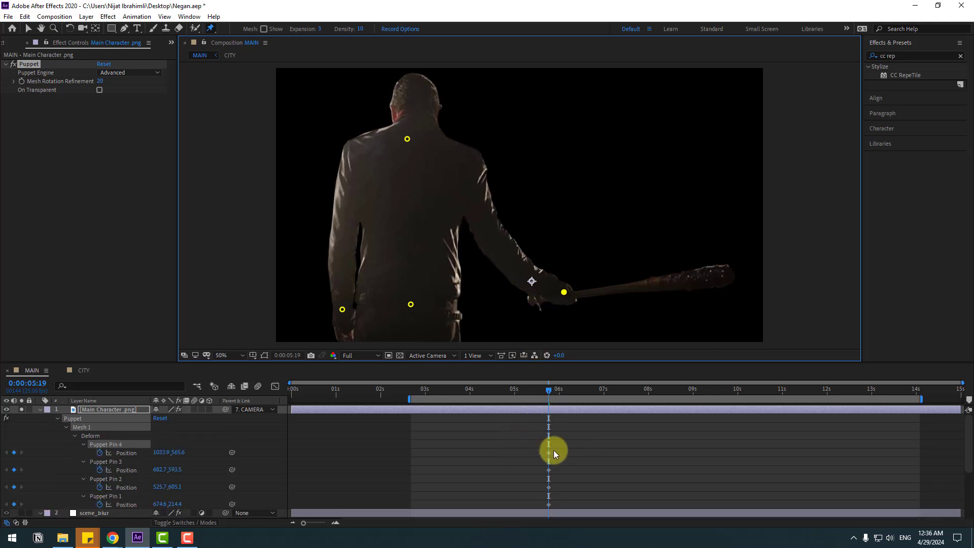
drag(573, 433, 536, 506)
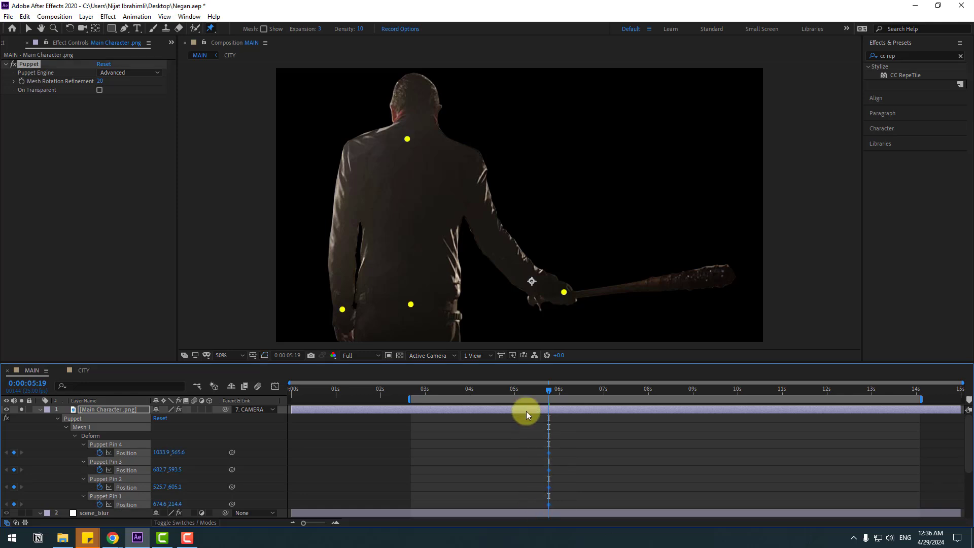
click(510, 391)
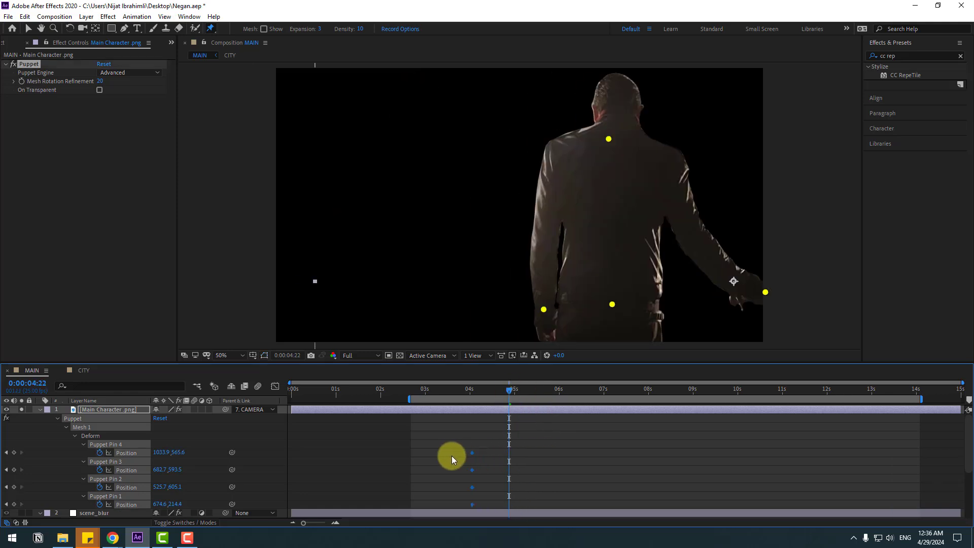
drag(421, 455, 415, 455)
drag(400, 387, 549, 391)
- Keyframe Pin 4 so the bat arm swings up, then poses again at 07:18 and 09:01
click(594, 435)
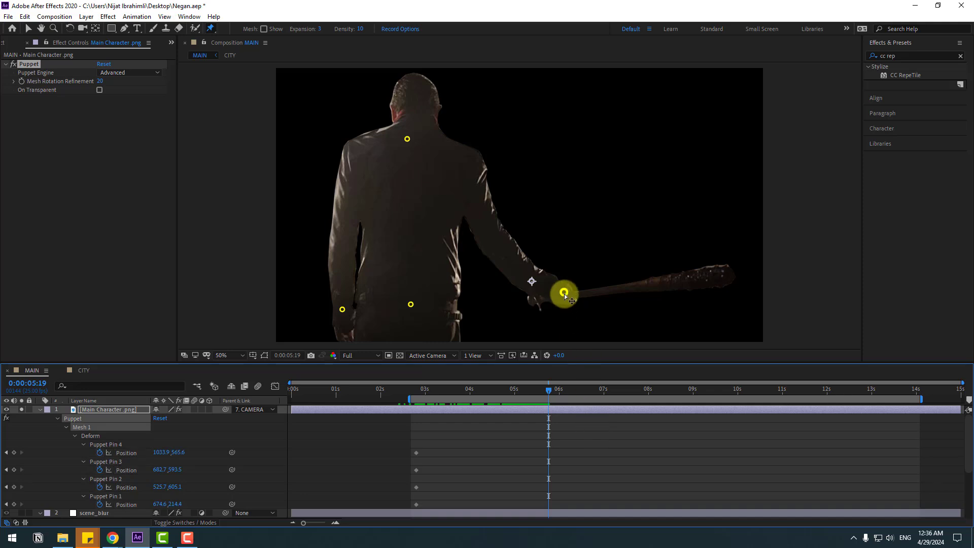
click(569, 301)
drag(564, 293, 577, 260)
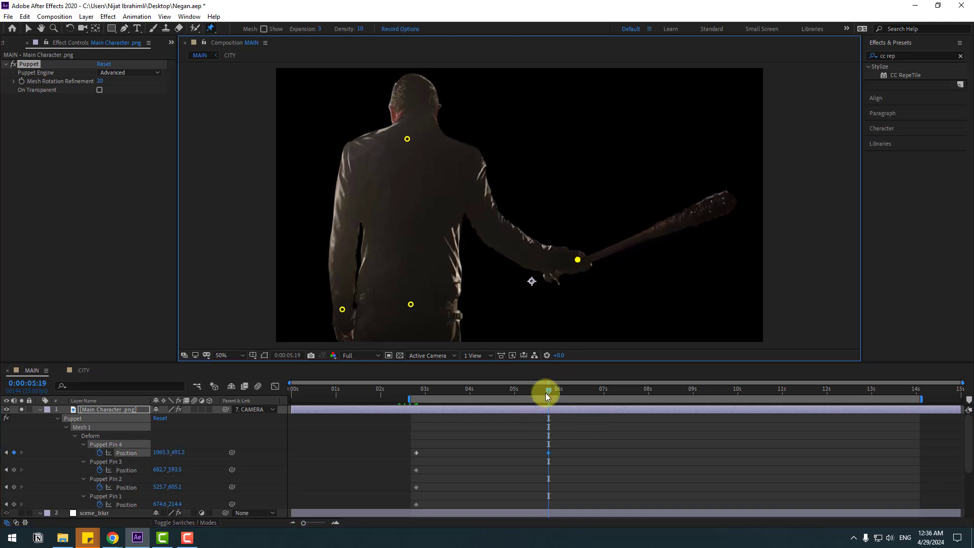
drag(546, 393, 550, 452)
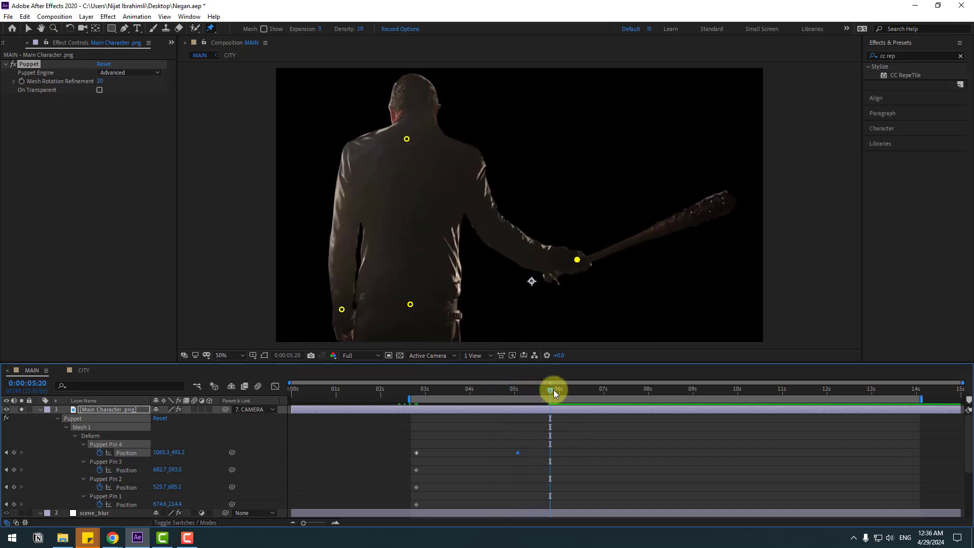
drag(579, 261, 581, 277)
click(636, 391)
click(693, 394)
drag(418, 415, 509, 442)
key(space)
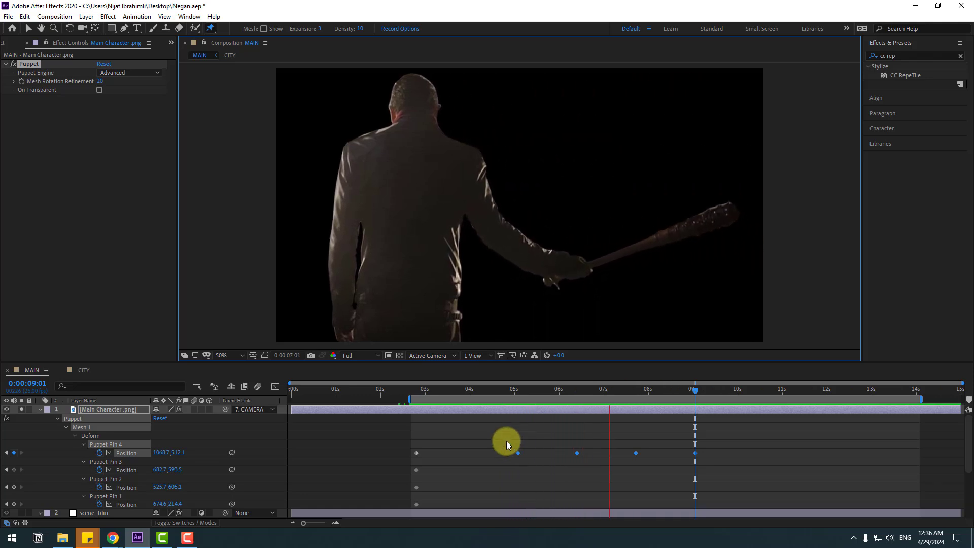
- Sway the upper body with Pin 1 at 05:02, 06:10, 08:05 and 09:07, then preview
click(505, 388)
drag(510, 387, 518, 387)
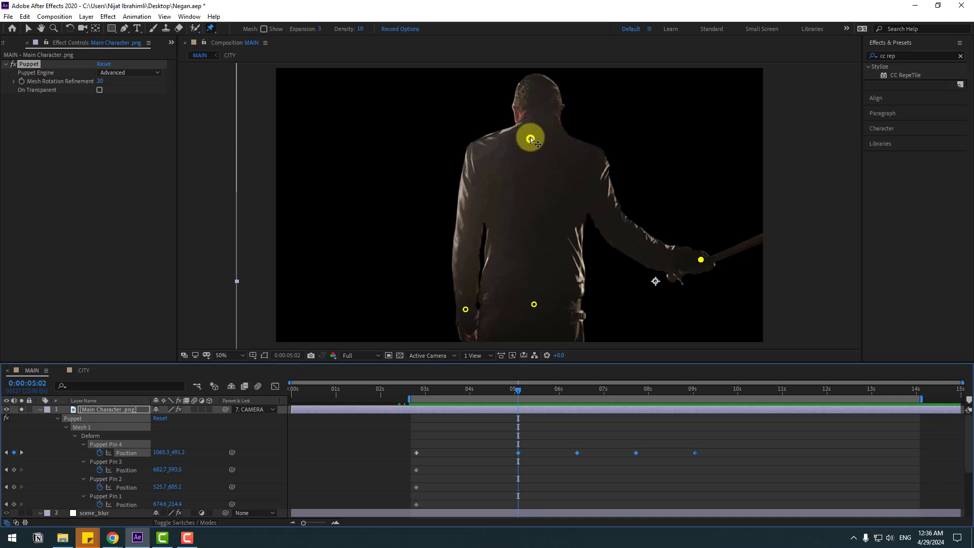
drag(530, 139, 536, 138)
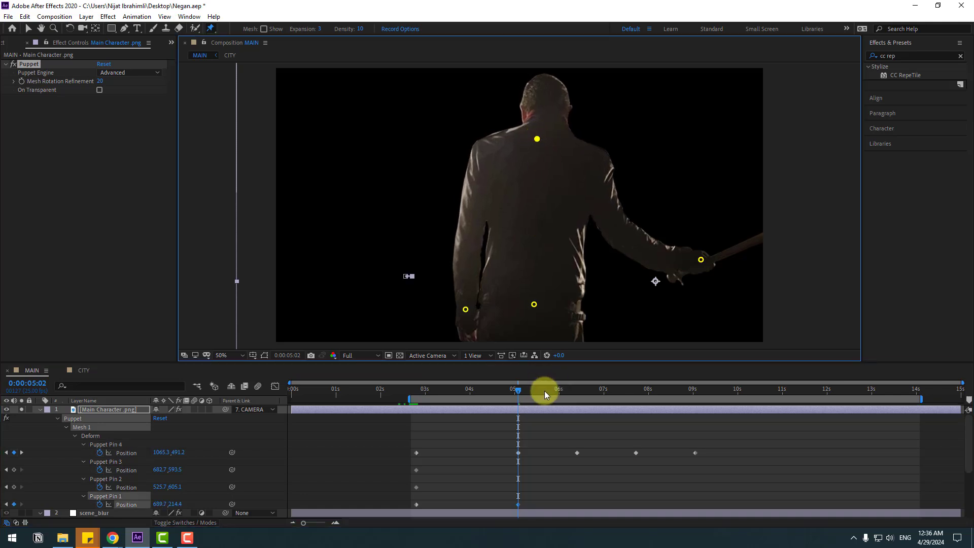
drag(544, 390, 587, 389)
drag(414, 142, 400, 137)
click(656, 389)
click(705, 389)
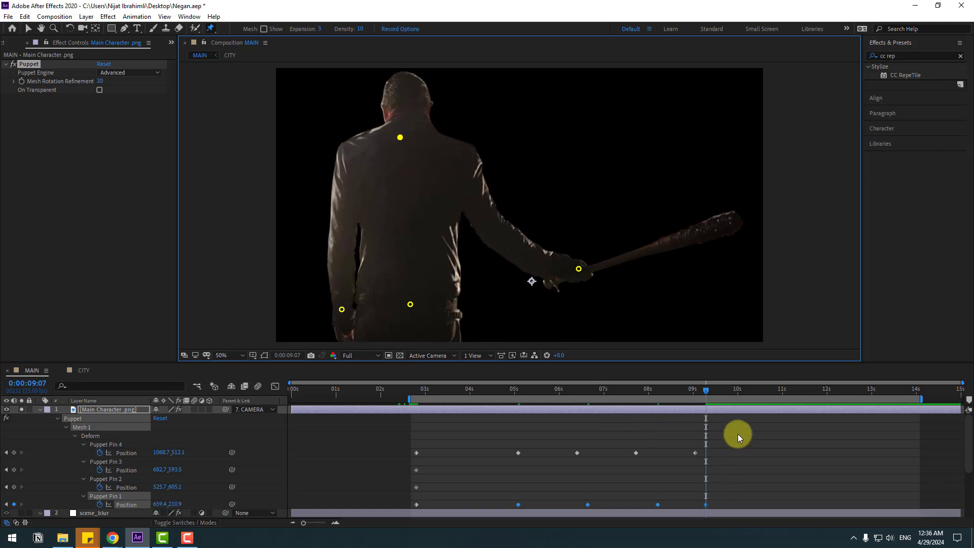
key(space)
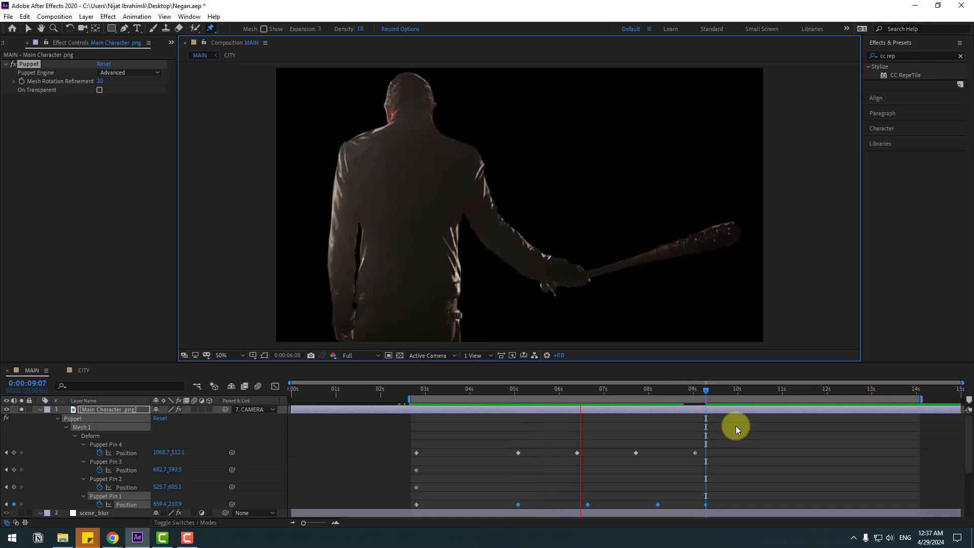
key(space)
- Unsolo the main character, return to the Selection tool and review the full composite
click(21, 408)
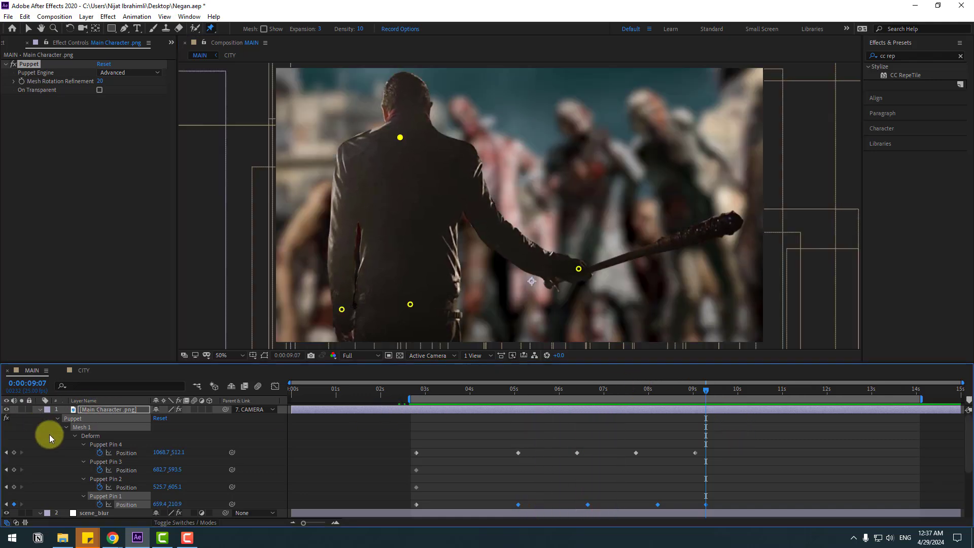
click(28, 29)
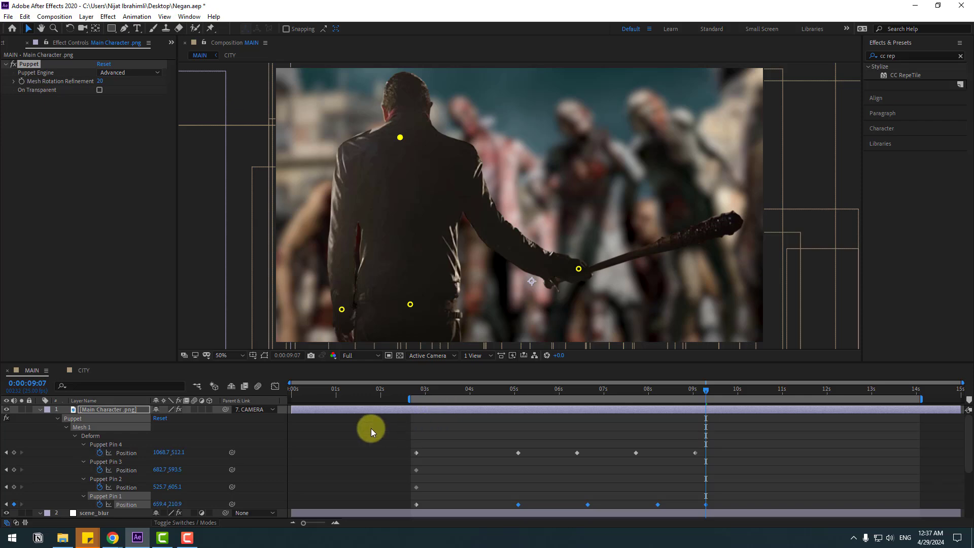
drag(404, 392, 641, 389)
click(78, 424)
click(40, 410)
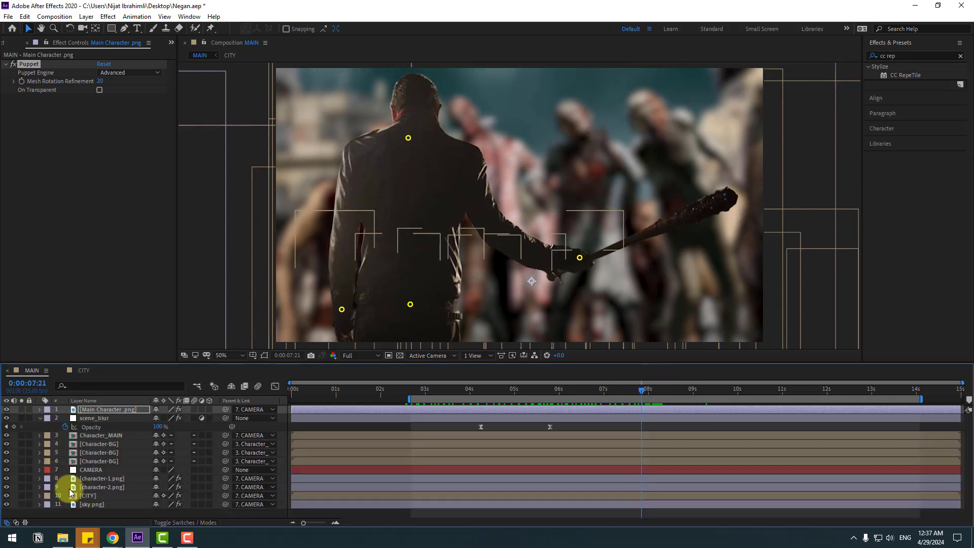
- Keyframe the CAMERA's Scale at 05:14 and enlarge it to 118% at 09:00
click(92, 470)
drag(412, 392, 540, 389)
key(s)
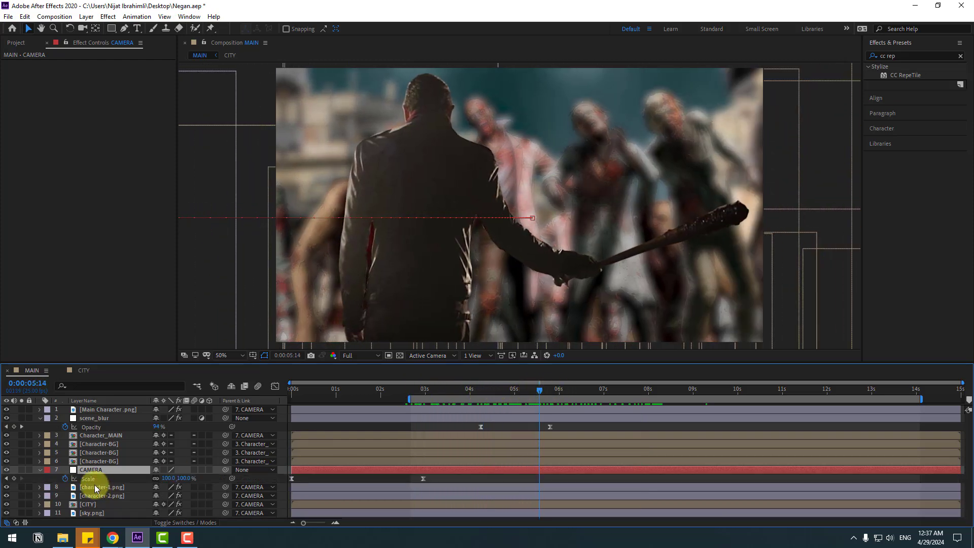
click(14, 479)
click(687, 391)
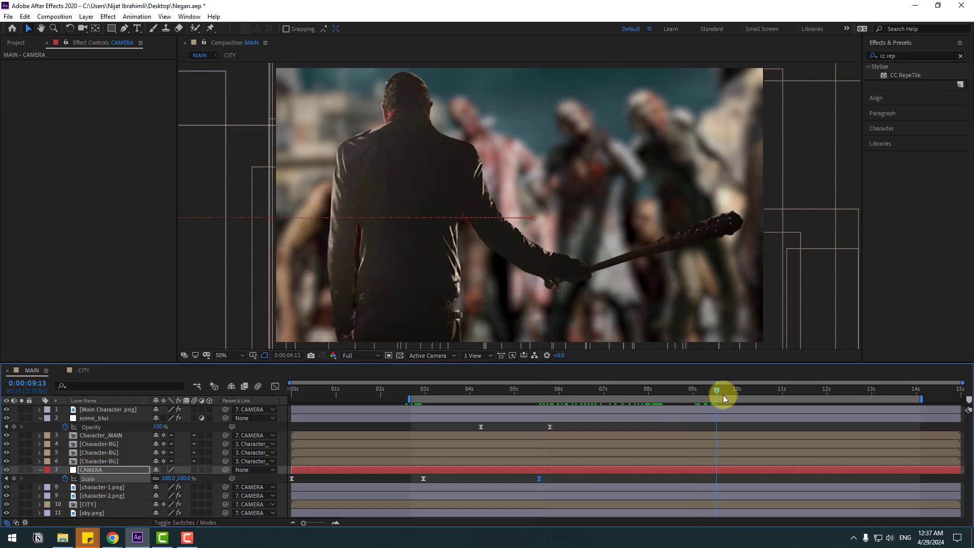
click(693, 399)
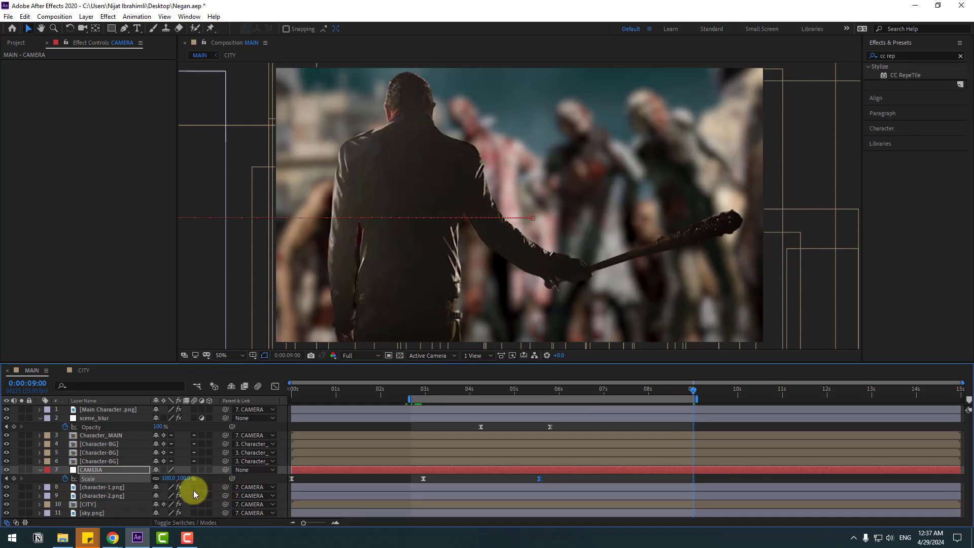
drag(165, 479, 175, 476)
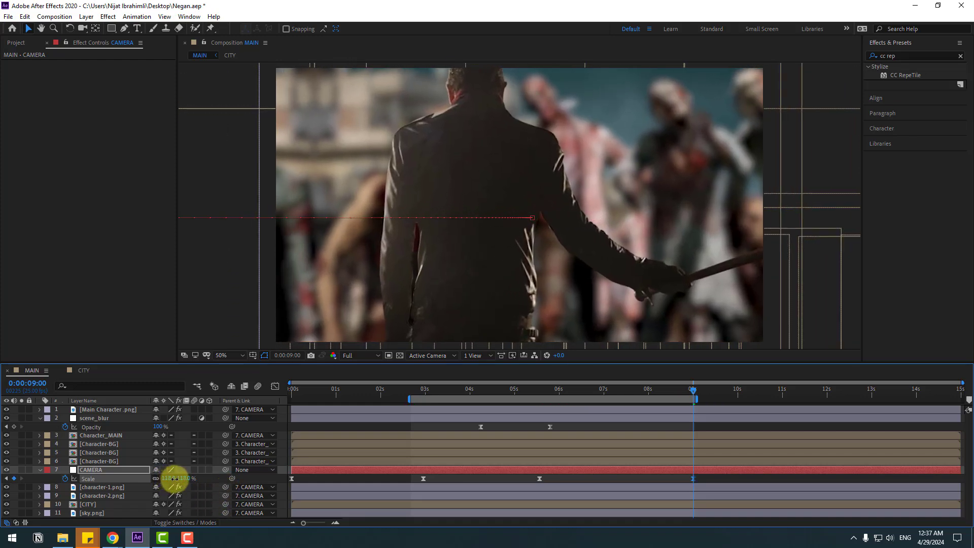
drag(693, 395, 538, 401)
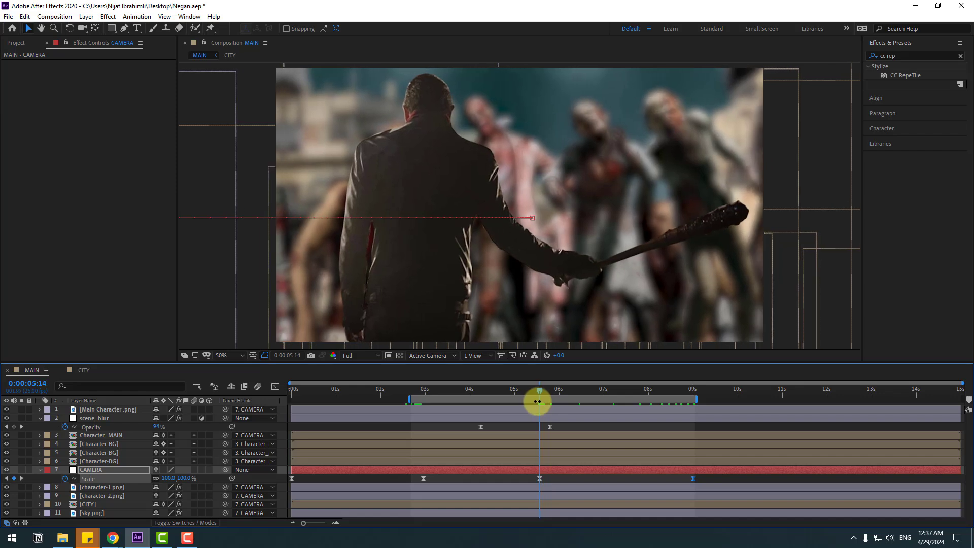
- Move the CAMERA's Position keyframe to 05:14 and slide it to -1331 at 09:00
key(shift+p)
click(551, 479)
drag(550, 479, 540, 479)
drag(629, 391, 692, 391)
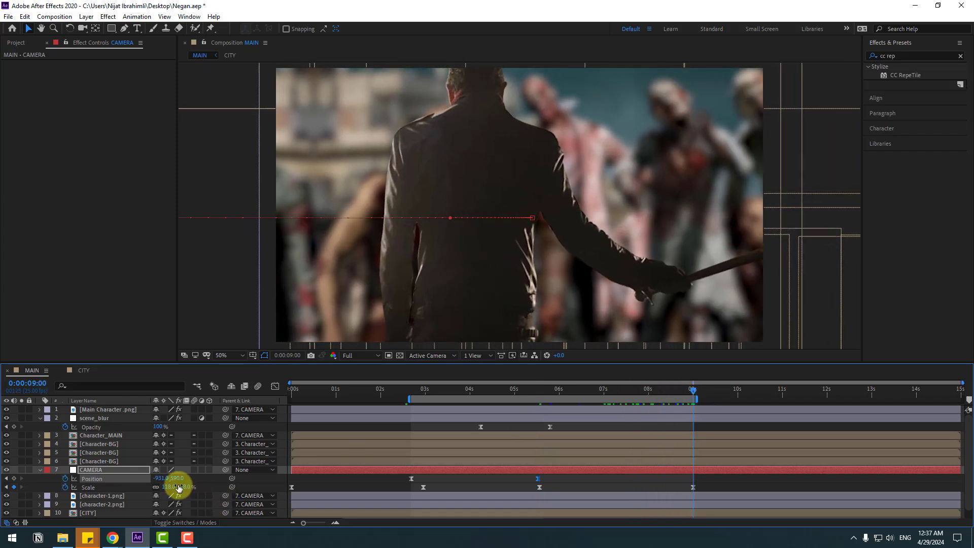
mouse_move(152, 480)
mouse_down()
mouse_move(137, 479)
mouse_move(144, 481)
mouse_up()
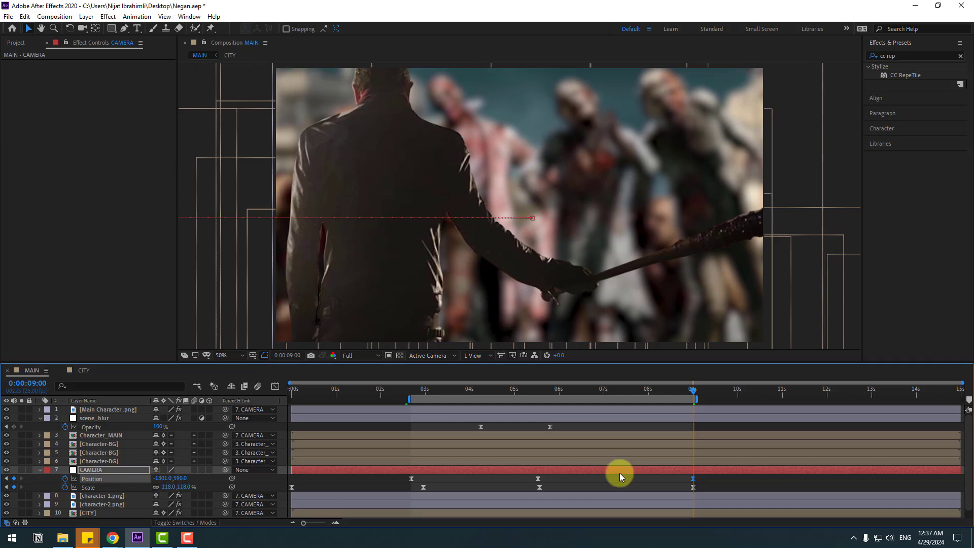
mouse_move(542, 391)
mouse_down()
mouse_move(686, 393)
mouse_move(545, 404)
mouse_up()
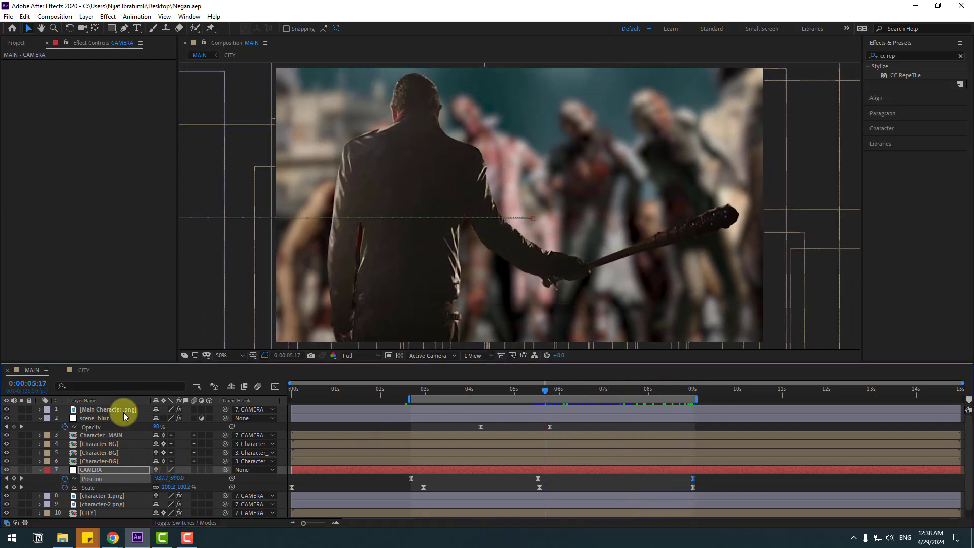
- Keyframe Main Character's Position at 05:15 and lower it to Y 392 at 09:00
click(123, 411)
click(547, 390)
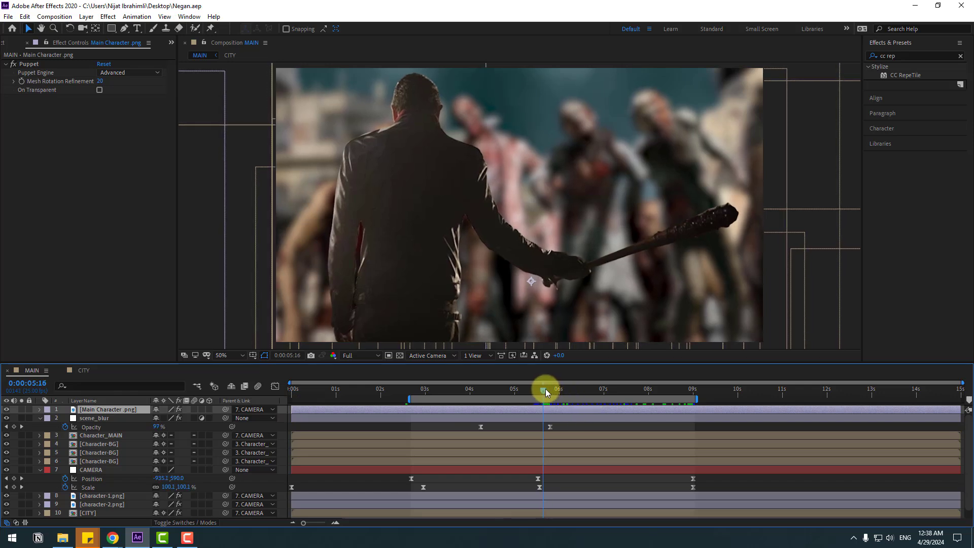
drag(545, 388, 544, 389)
key(p)
click(66, 418)
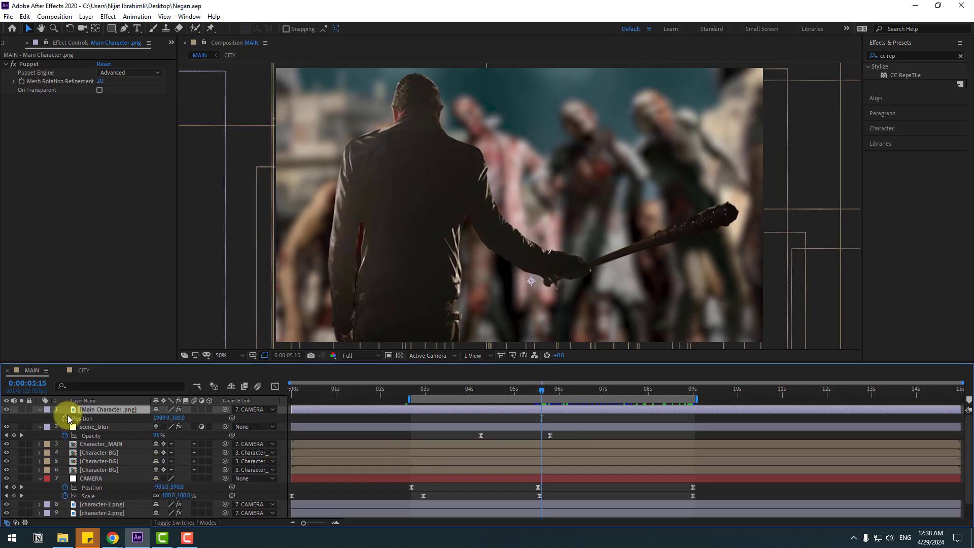
drag(564, 390, 697, 396)
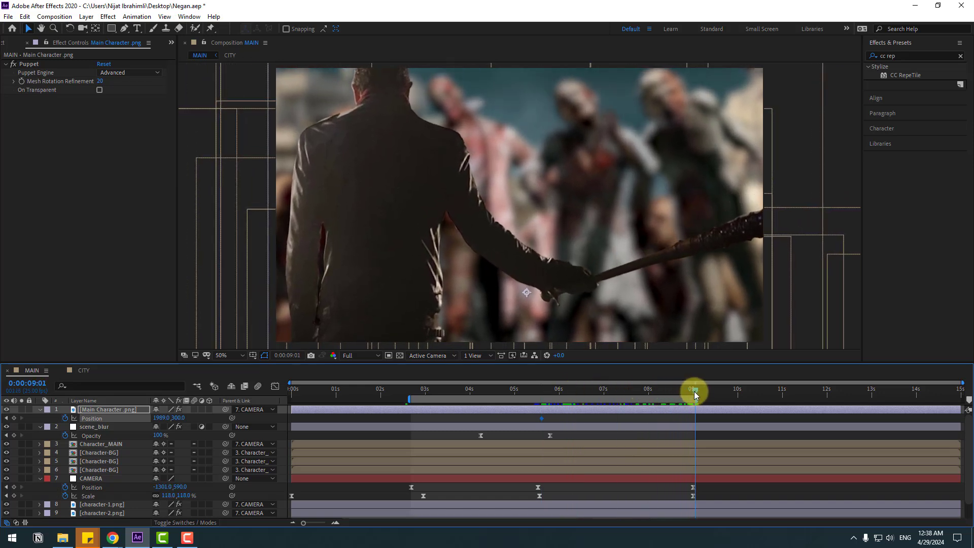
drag(185, 417, 228, 413)
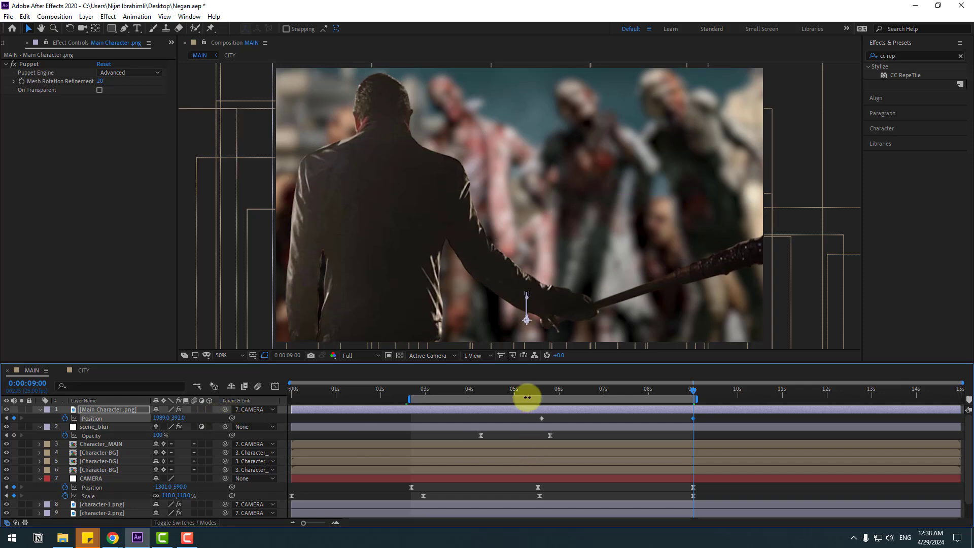
mouse_move(535, 394)
mouse_down()
mouse_move(623, 395)
mouse_move(537, 394)
mouse_up()
- Shift Character_MAIN's middle Position keyframe to 05:13 and set 2096.3,49.2 at 09:00
click(113, 445)
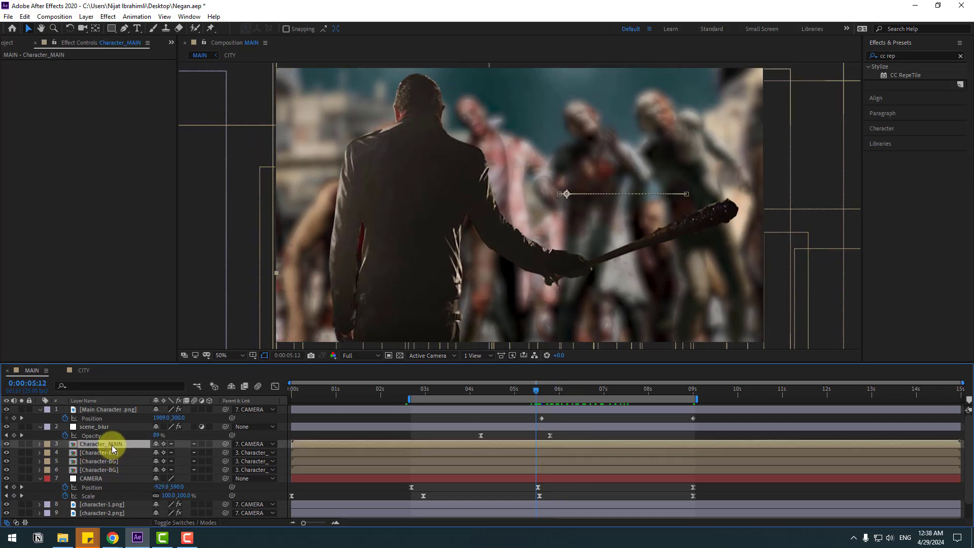
key(p)
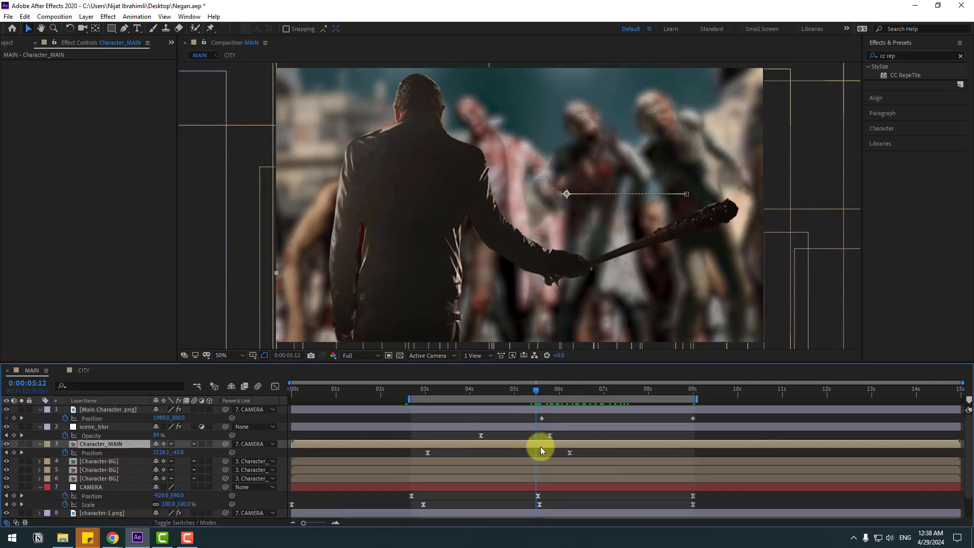
drag(540, 395, 557, 389)
click(570, 452)
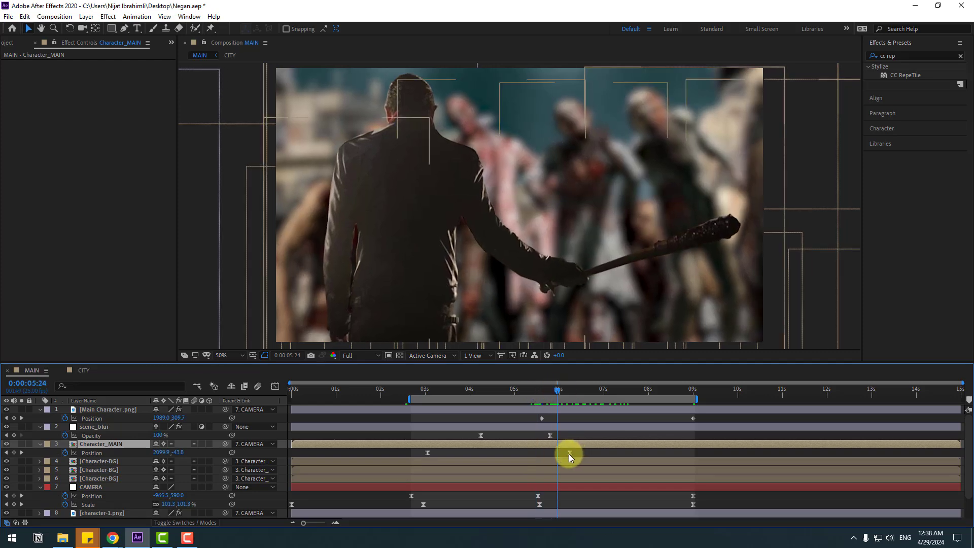
drag(570, 453, 537, 453)
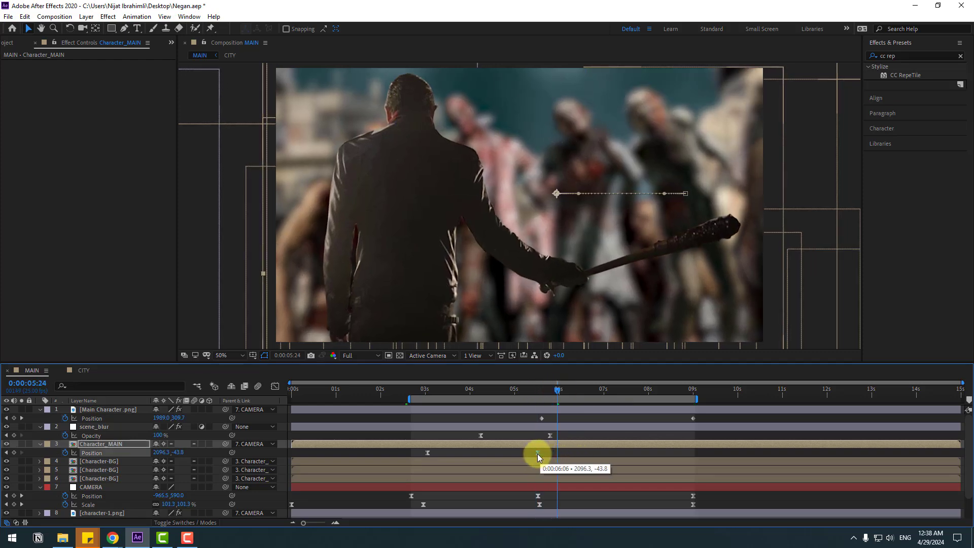
drag(684, 391, 692, 390)
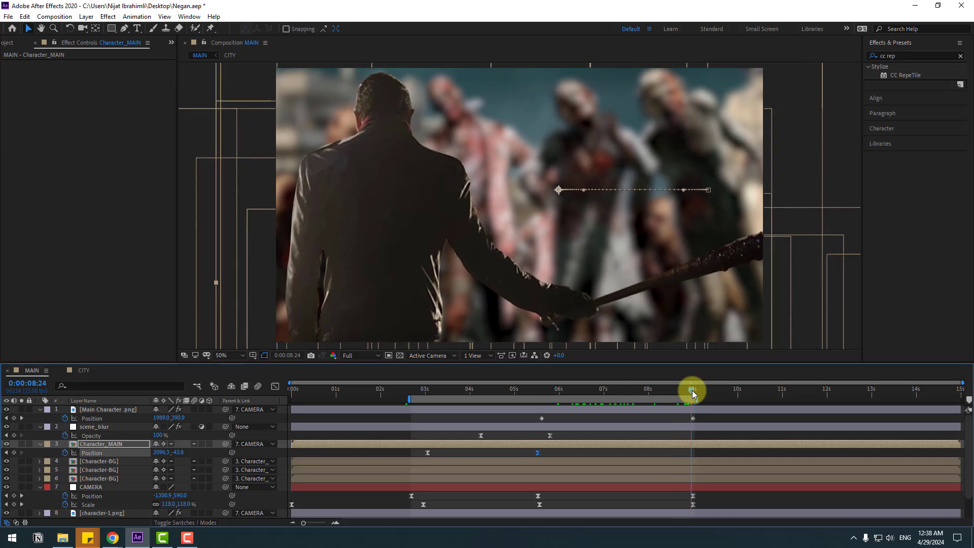
drag(179, 452, 232, 449)
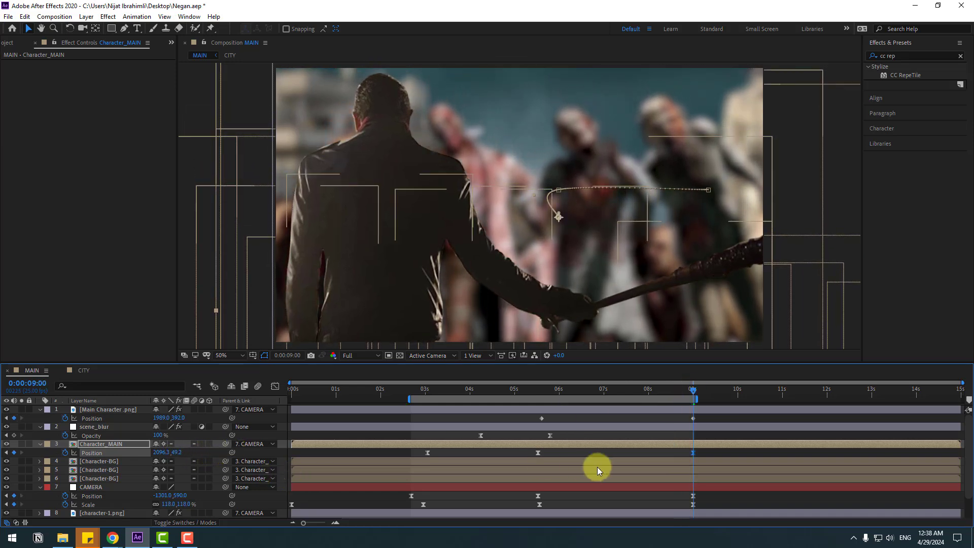
- Preview the whole shot with the viewer zoomed out, then restore 50% view
key(space)
key(comma)
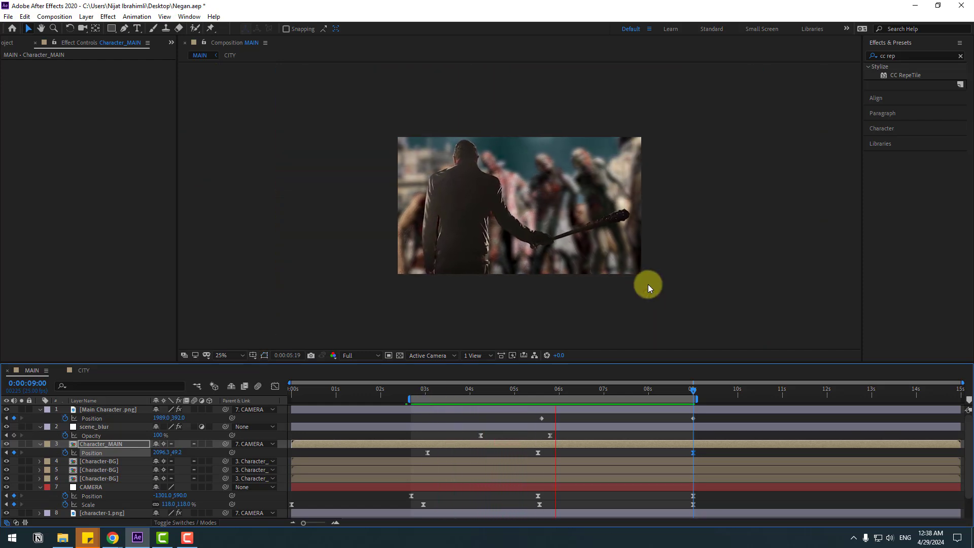
key(space)
key(period)
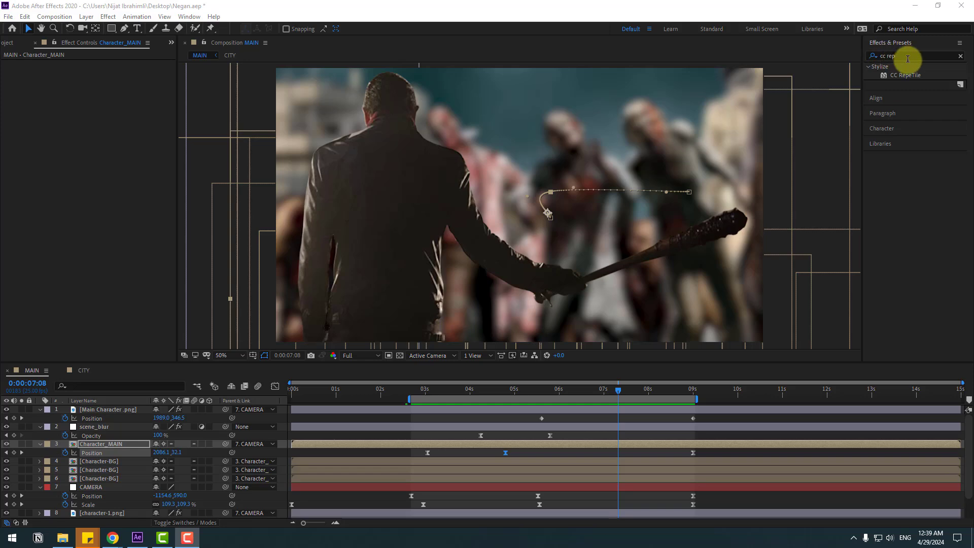
- Apply the Black & White effect to Character_MAIN and copy it
click(892, 55)
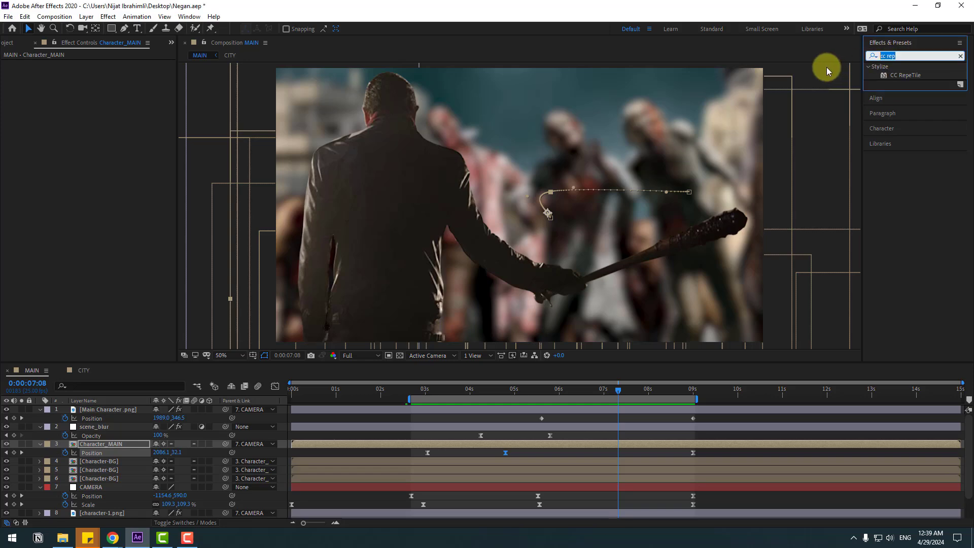
text(black)
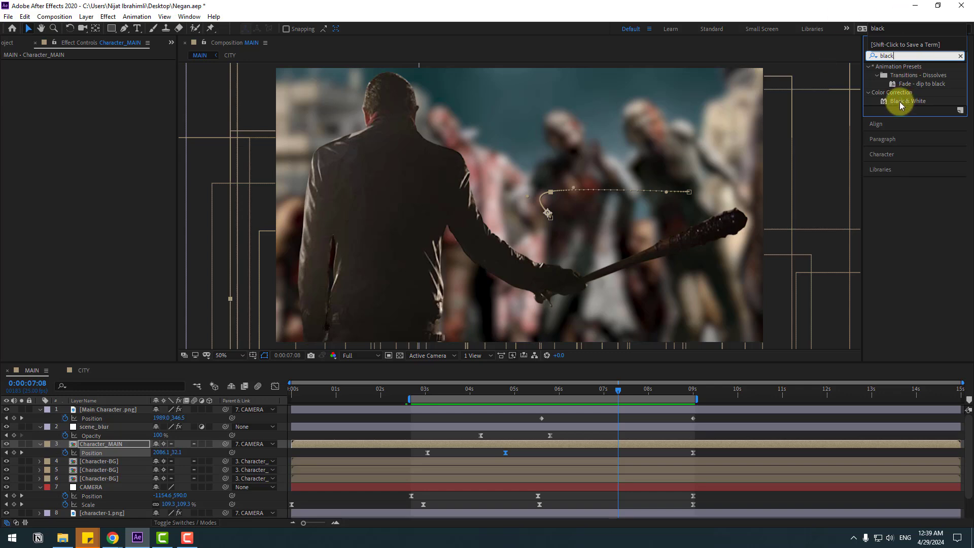
drag(900, 102, 102, 409)
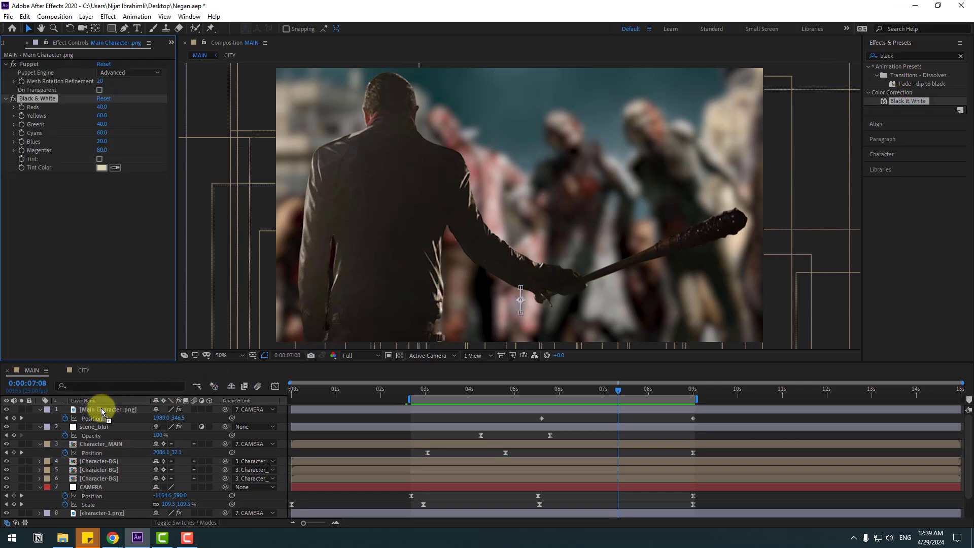
drag(382, 357, 110, 453)
click(44, 65)
key(ctrl+c)
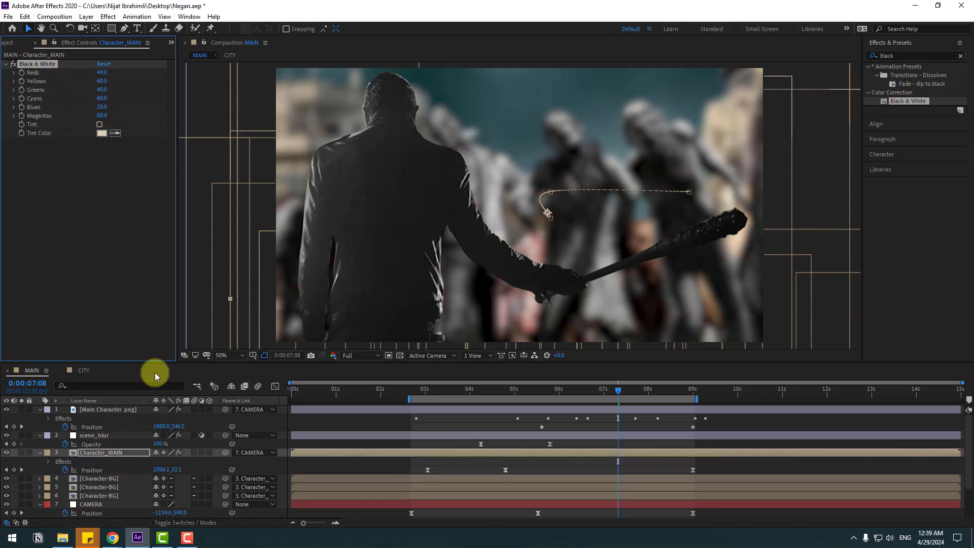
- Paste Black & White onto the Character-BG, zombie footage and sky layers, then preview
click(120, 478)
shift+click(120, 496)
key(ctrl+v)
scroll(163, 483, down, 2)
click(378, 391)
click(92, 487)
shift+click(83, 496)
key(ctrl+v)
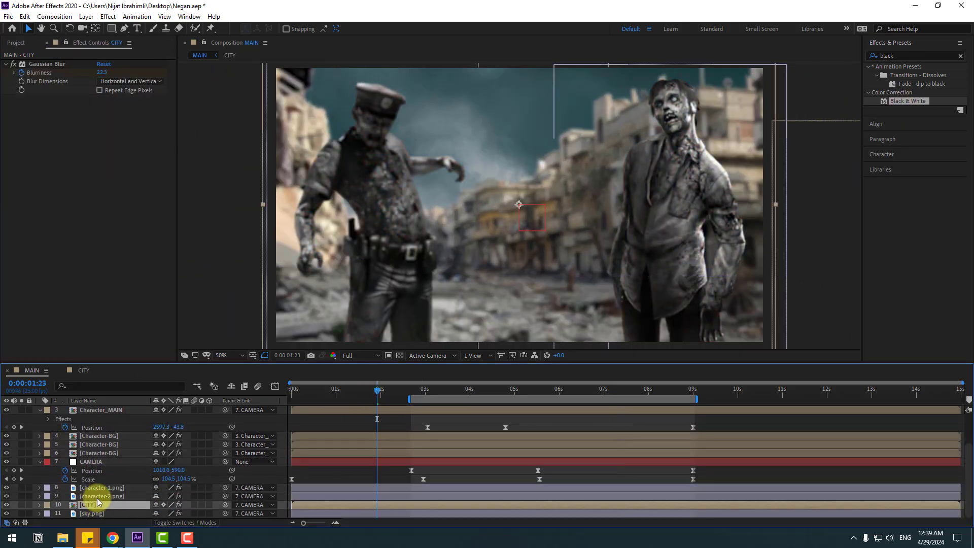
click(83, 504)
shift+click(91, 513)
key(ctrl+v)
click(91, 513)
drag(342, 393, 603, 367)
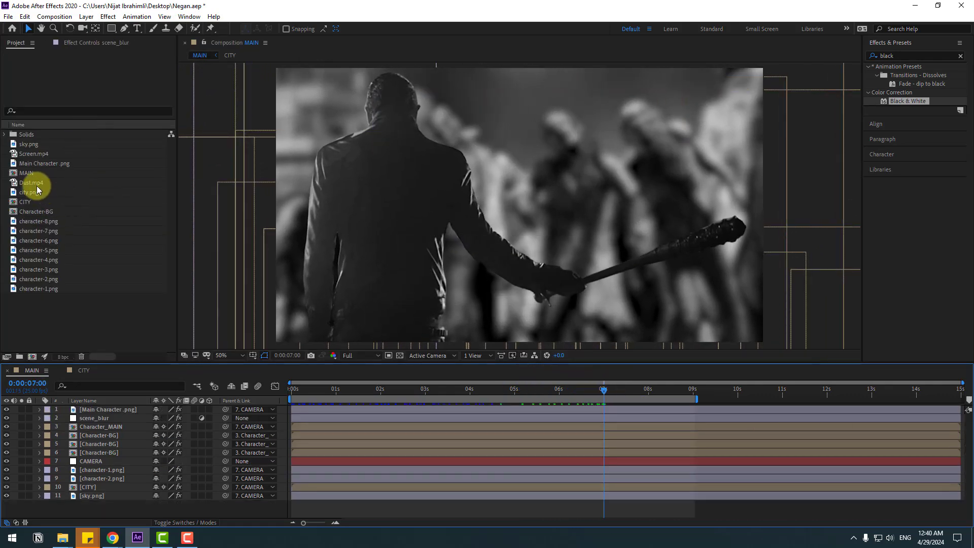
- Add Dust.mp4 to the MAIN comp, fit it to comp and blend it with Add mode
click(35, 183)
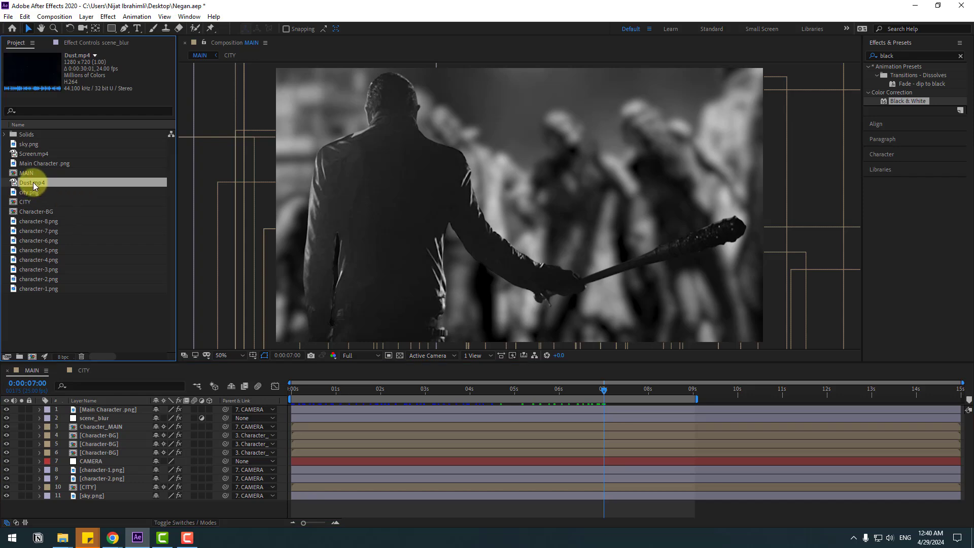
drag(33, 182, 94, 409)
right_click(103, 409)
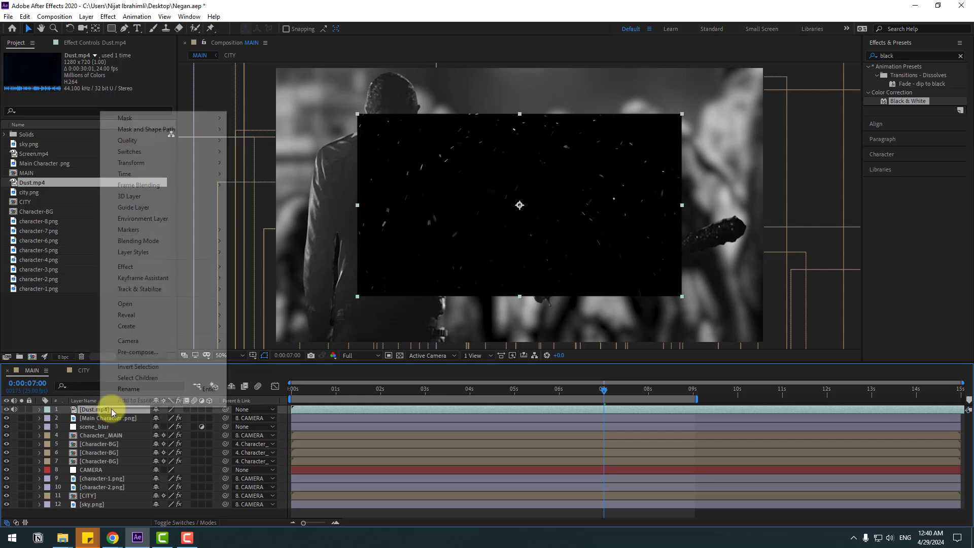
mouse_move(210, 169)
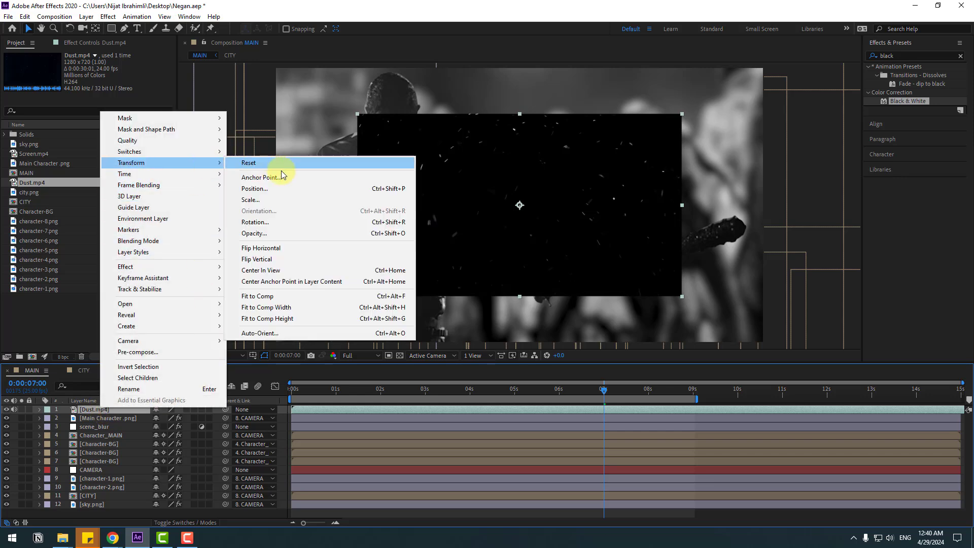
click(265, 299)
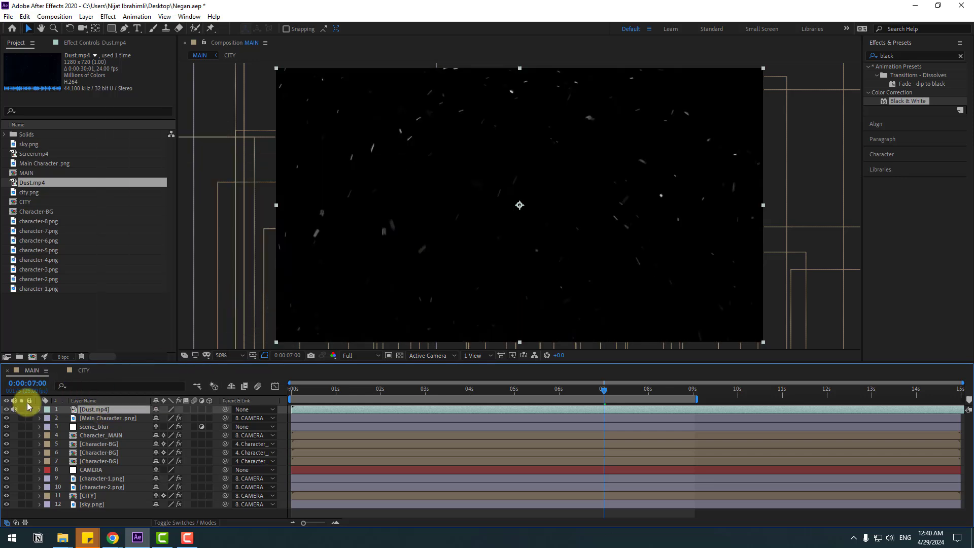
click(172, 524)
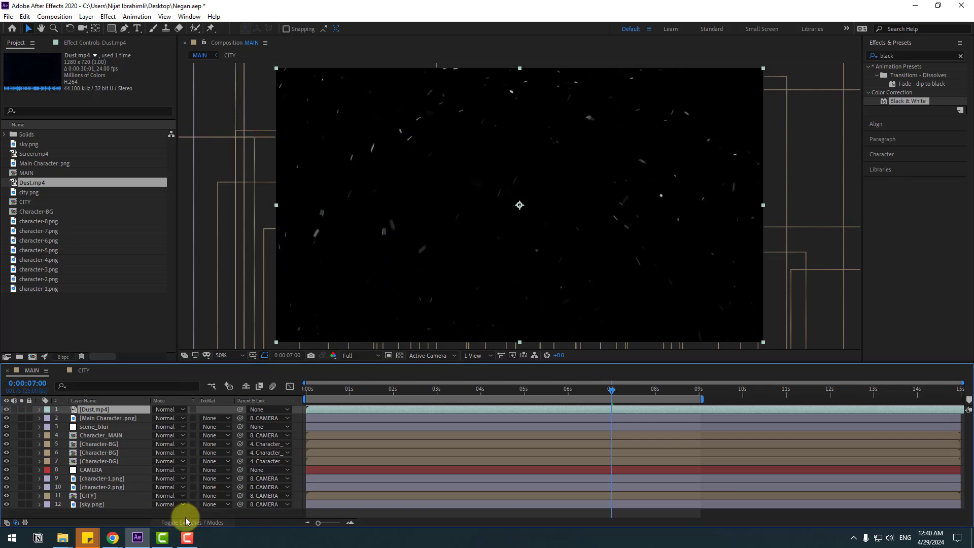
click(166, 412)
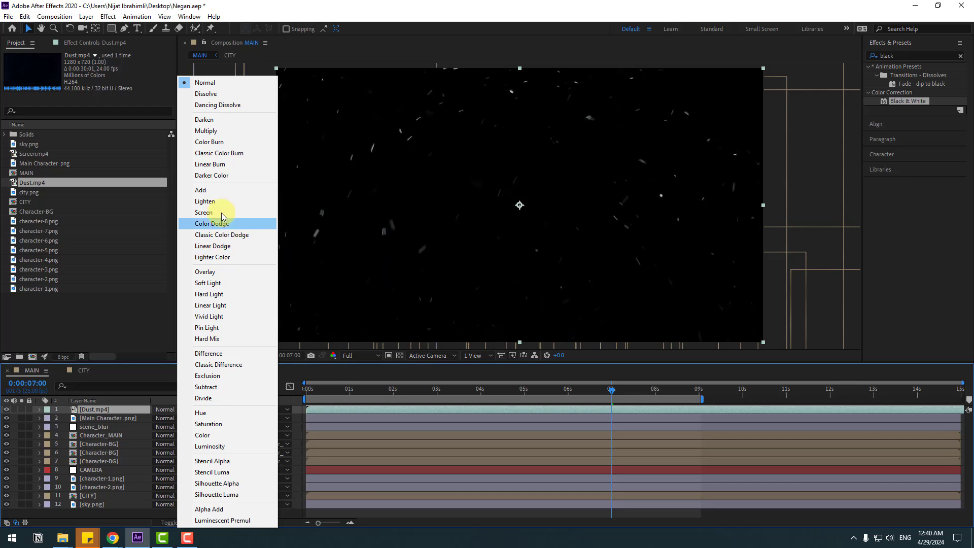
click(216, 193)
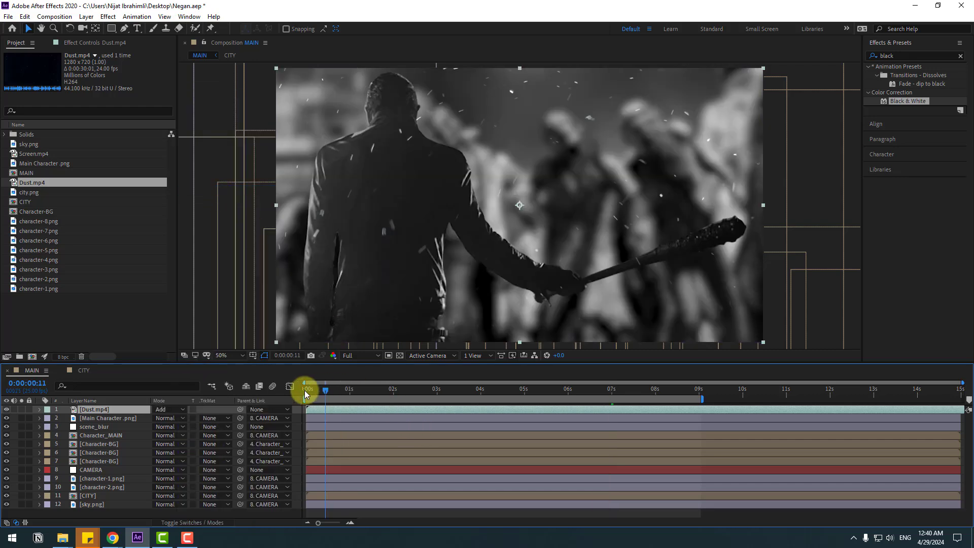
click(309, 391)
drag(314, 393, 534, 389)
- Add Screen.mp4 on top, fit it to comp, set Add mode and preview the overlays
click(31, 155)
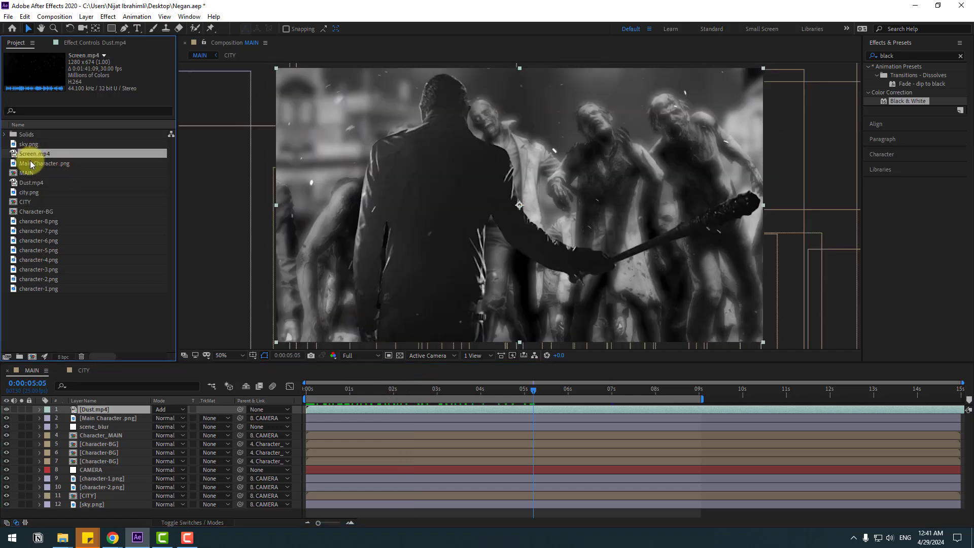
drag(63, 170, 96, 417)
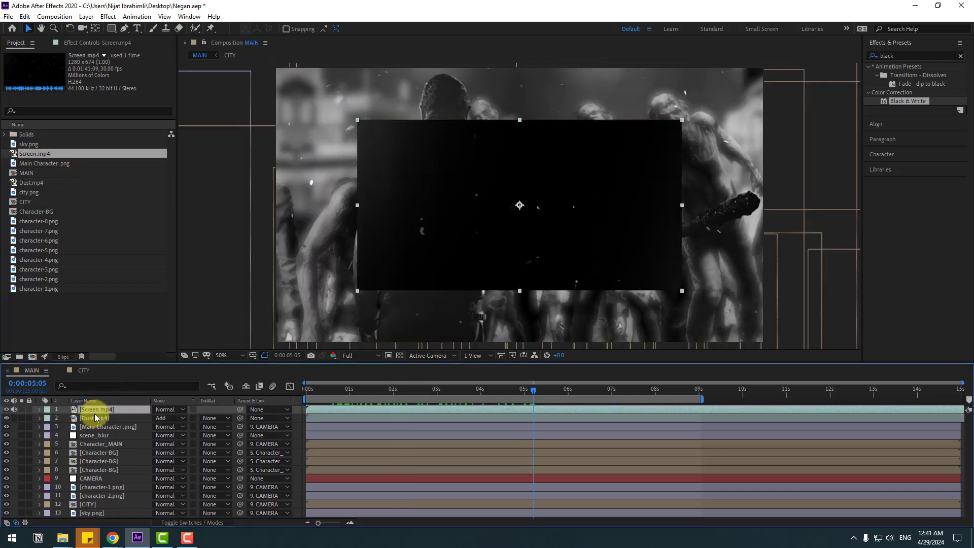
right_click(91, 413)
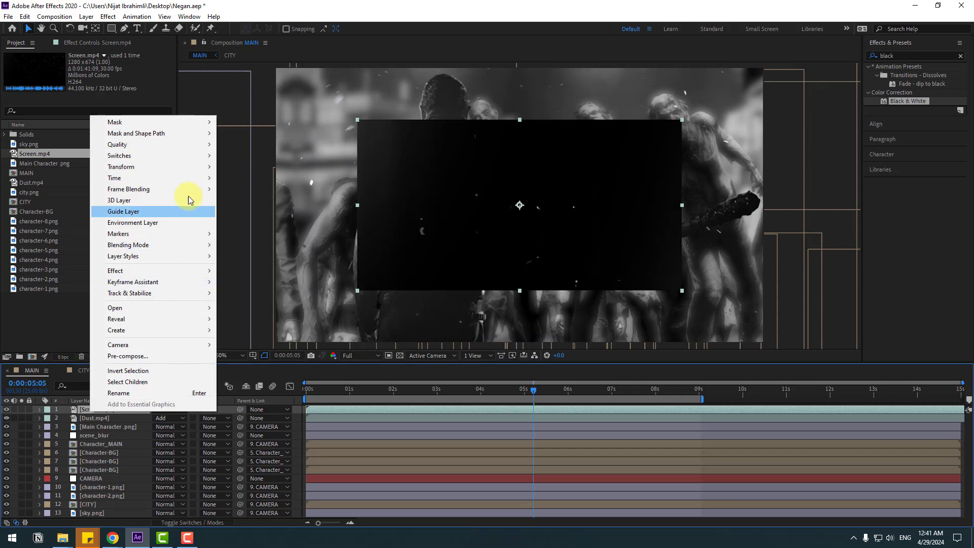
mouse_move(202, 167)
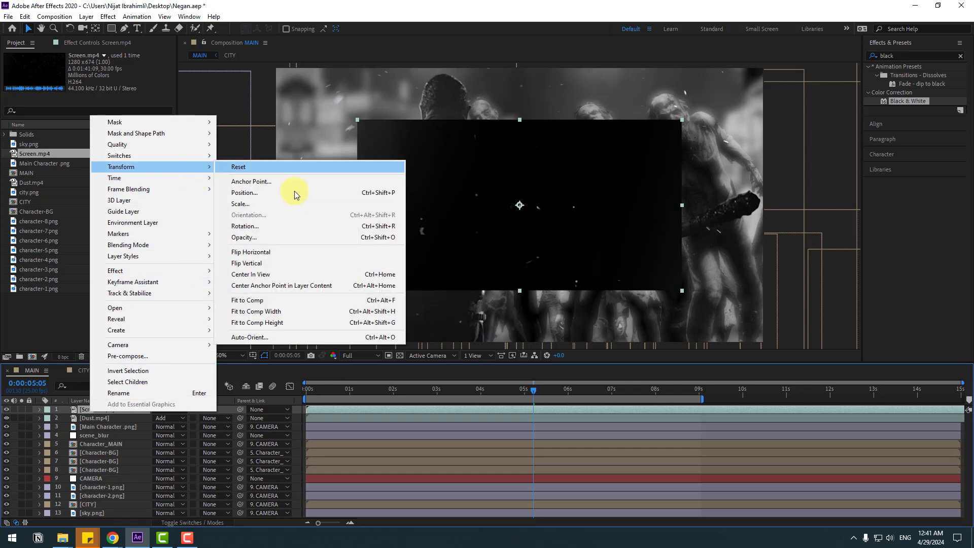
click(248, 301)
click(169, 410)
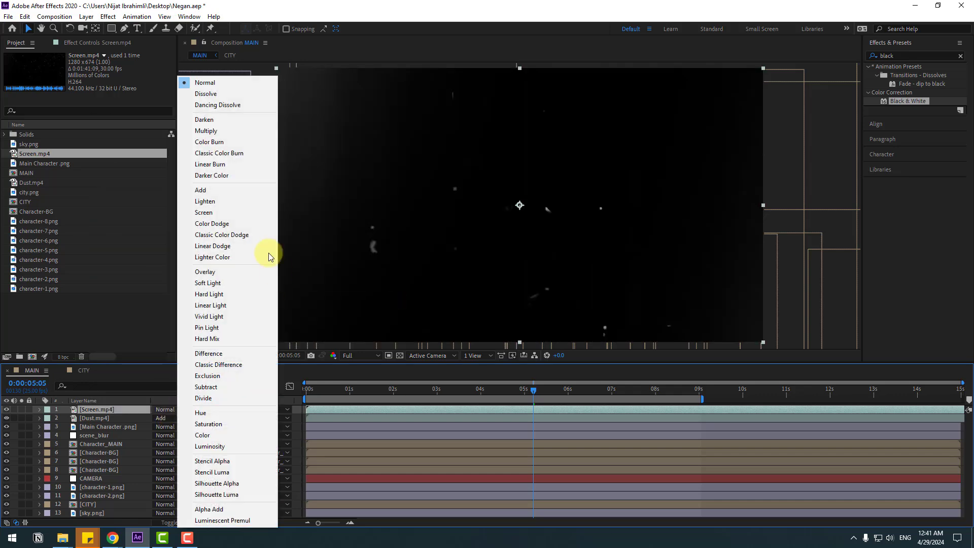
click(211, 191)
drag(310, 389, 602, 366)
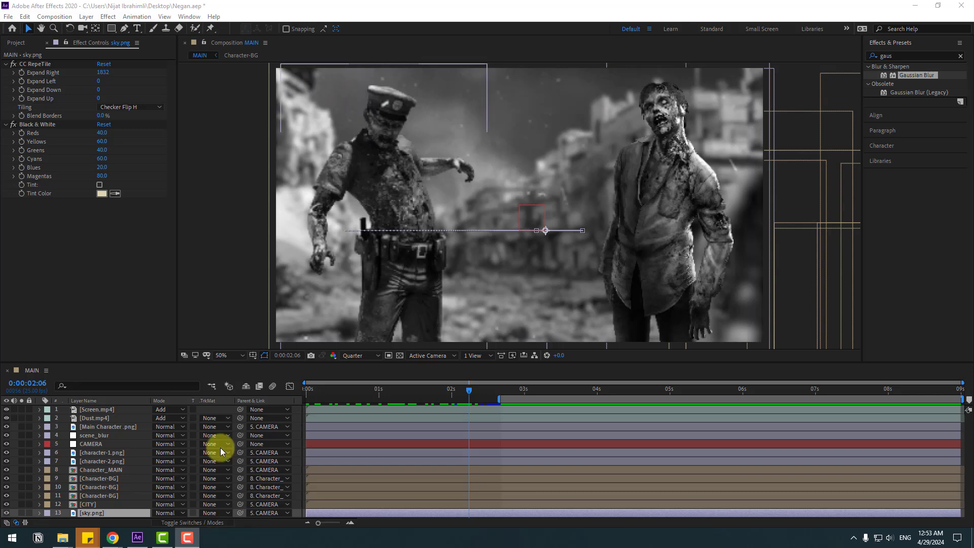
- Solo character-1.png and place puppet pins on both feet and the shoulder
click(105, 453)
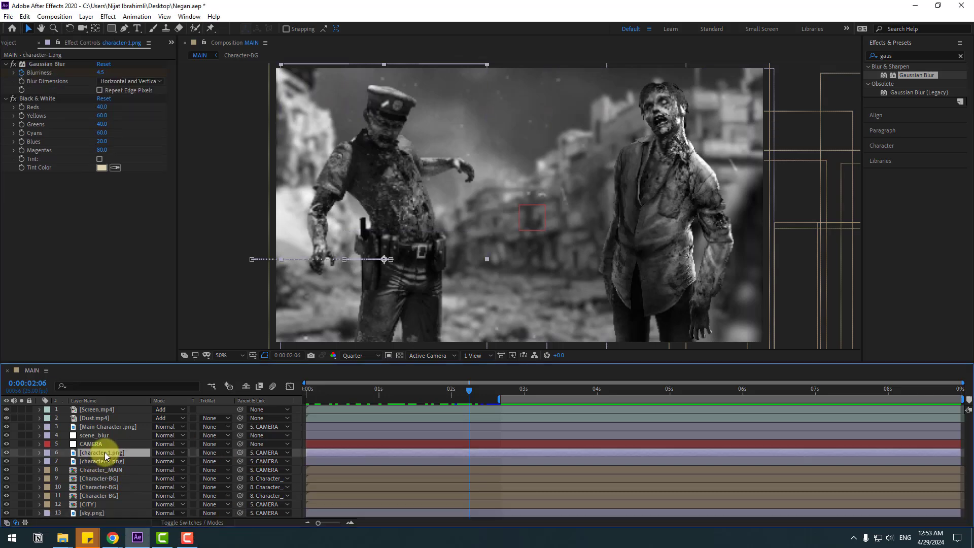
click(21, 452)
drag(406, 401, 436, 397)
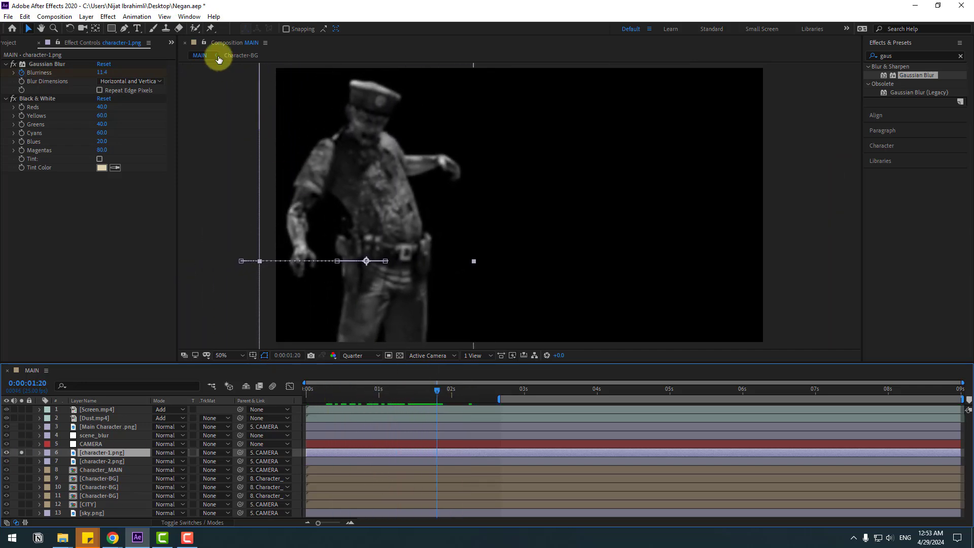
click(212, 29)
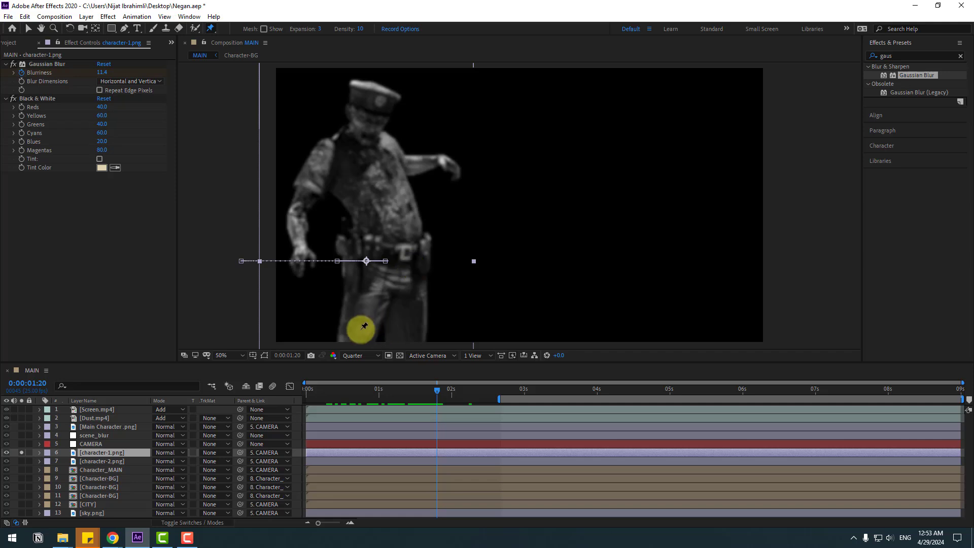
click(351, 338)
click(410, 334)
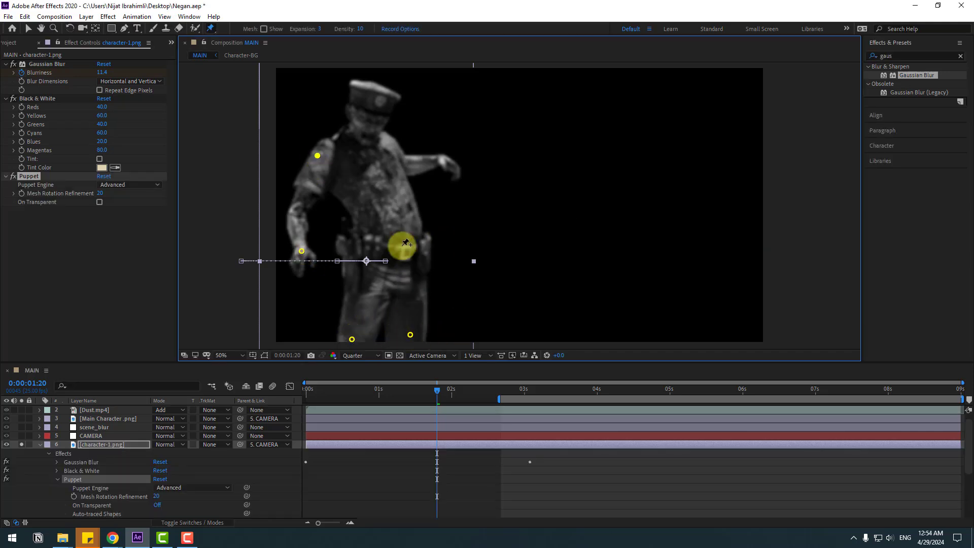
click(358, 131)
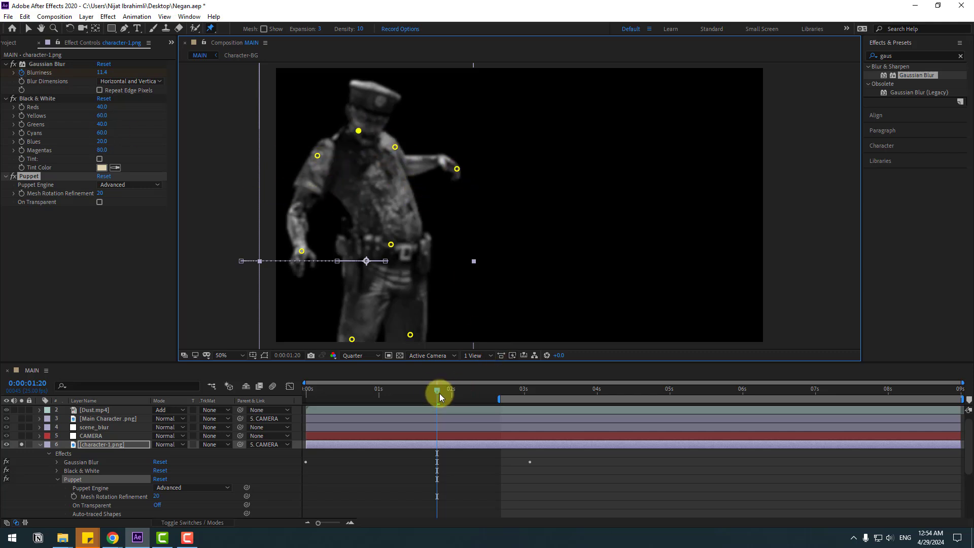
- Reveal character-1's puppet pin position keyframes and move to a later frame for posing
scroll(419, 467, down, 1)
click(93, 421)
key(u)
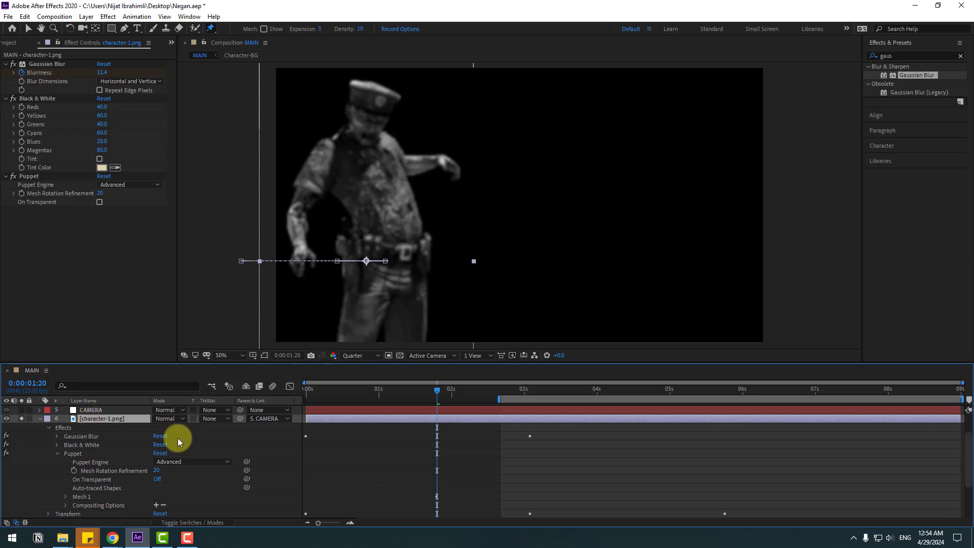
scroll(467, 470, down, 3)
scroll(203, 475, up, 1)
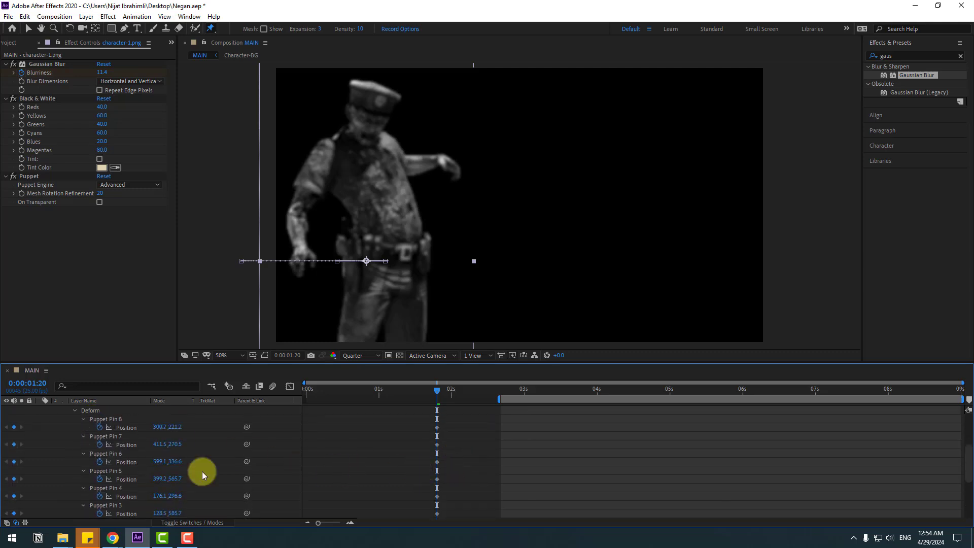
scroll(511, 454, up, 2)
drag(446, 397, 505, 395)
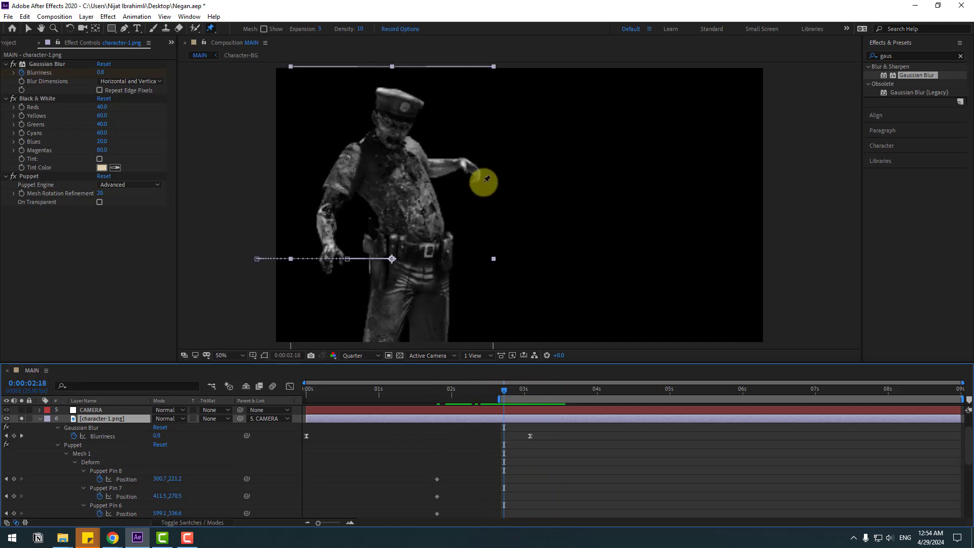
- Nudge the police zombie's raised hand, left hand, head, belt and left shoulder pins into a new pose
click(32, 176)
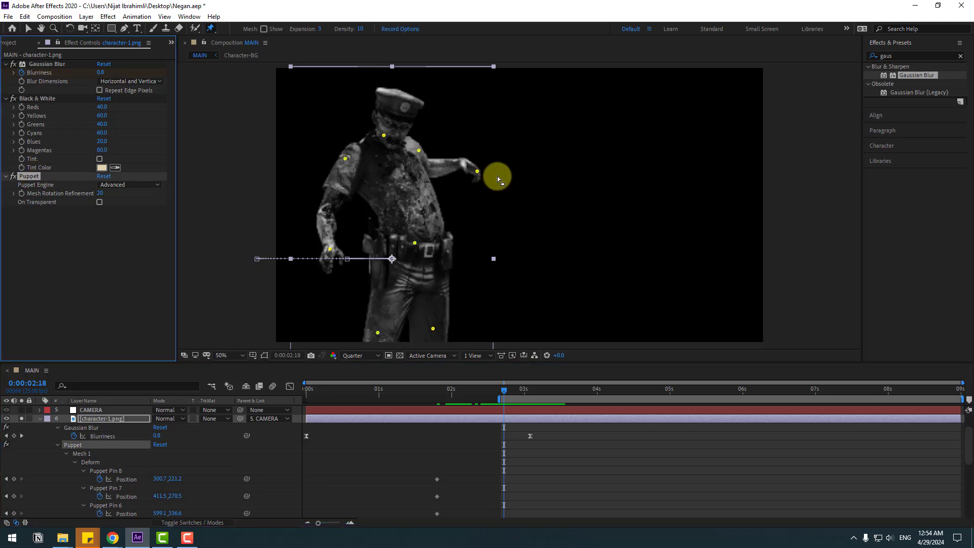
click(478, 174)
drag(477, 179, 477, 180)
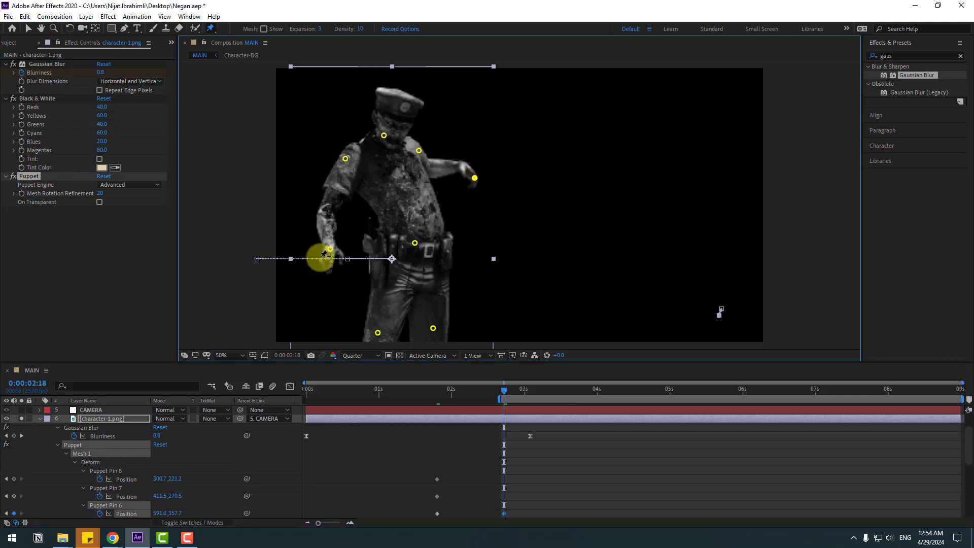
drag(333, 253, 346, 250)
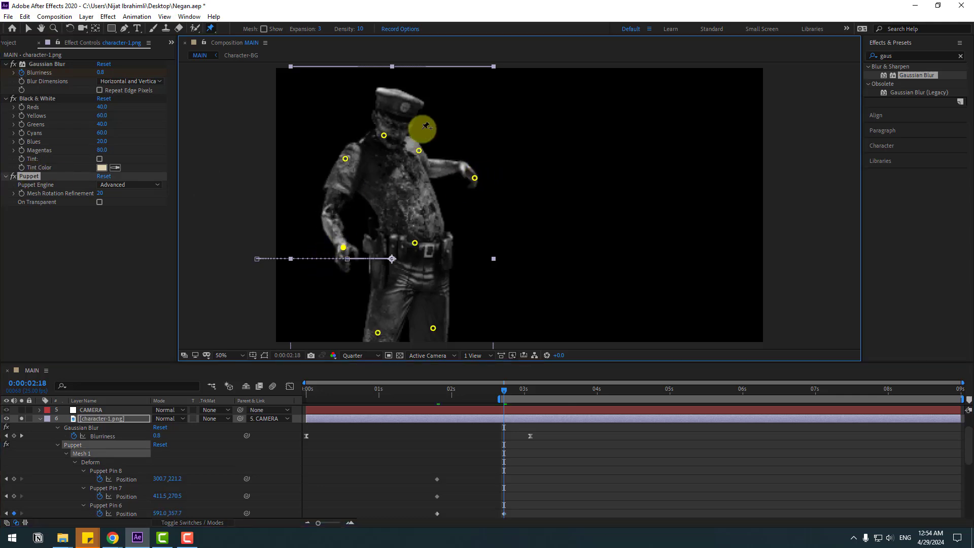
drag(388, 135, 390, 136)
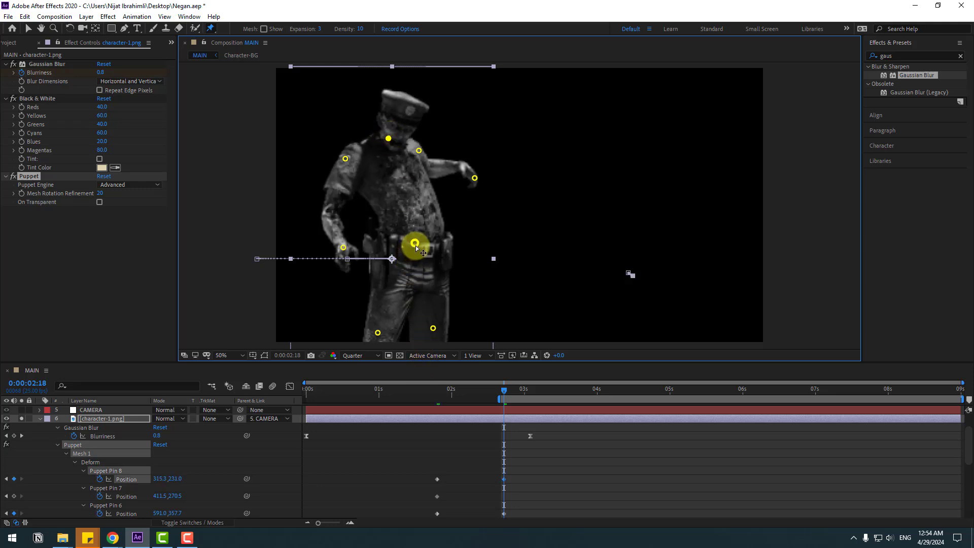
drag(416, 247, 420, 247)
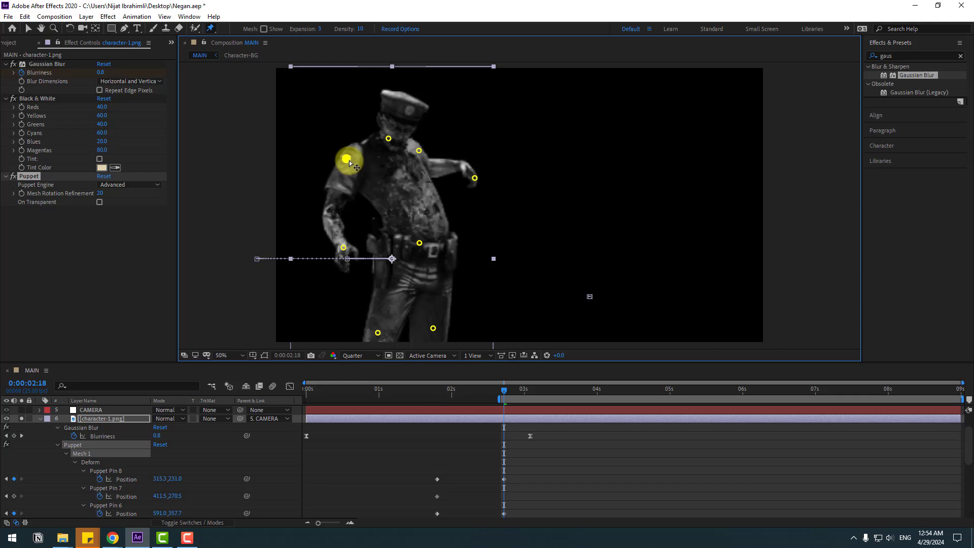
drag(350, 162, 354, 162)
- Keyframe the upper-chest pin, then pull the hand pin left at about 0:00:03:16 to bend the arm
click(419, 150)
drag(422, 152, 423, 152)
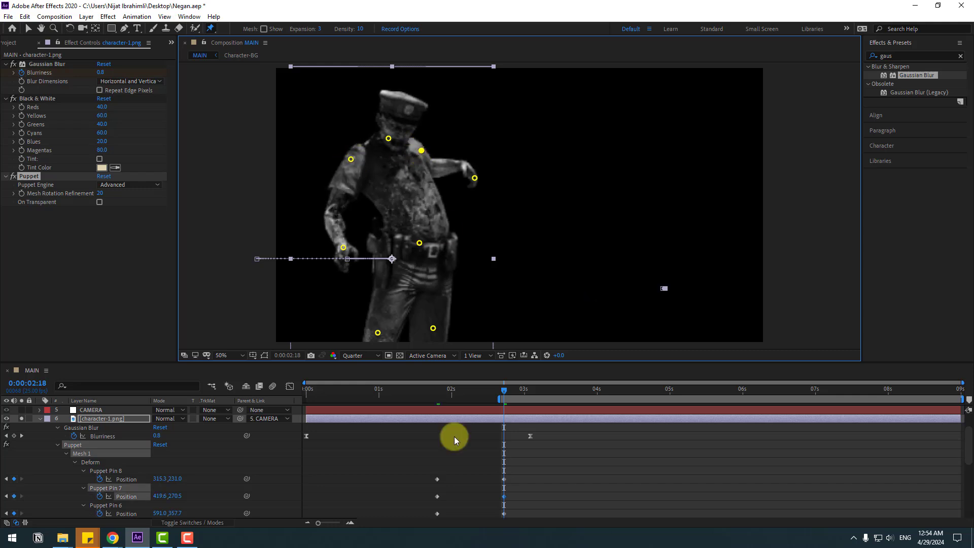
drag(502, 388, 570, 399)
click(418, 167)
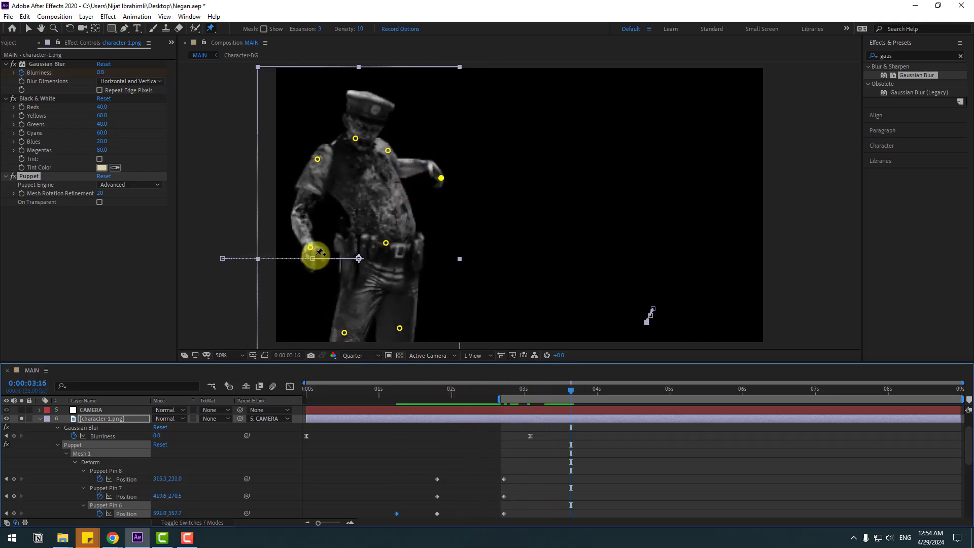
drag(480, 392, 571, 390)
drag(312, 251, 303, 251)
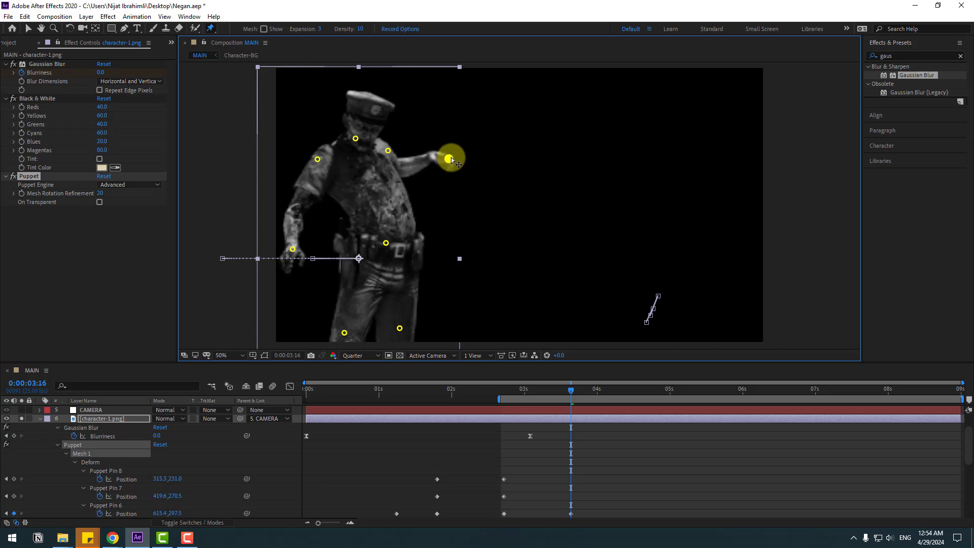
- Select Puppet Pins 6 and 8 and pull the hand down at about 0:00:04:05
click(450, 159)
drag(470, 391, 548, 400)
click(603, 275)
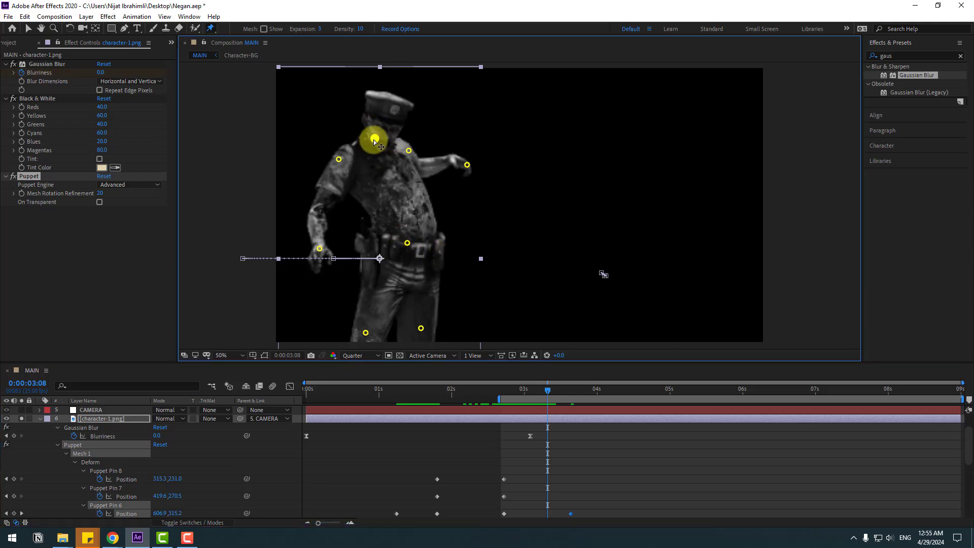
click(370, 138)
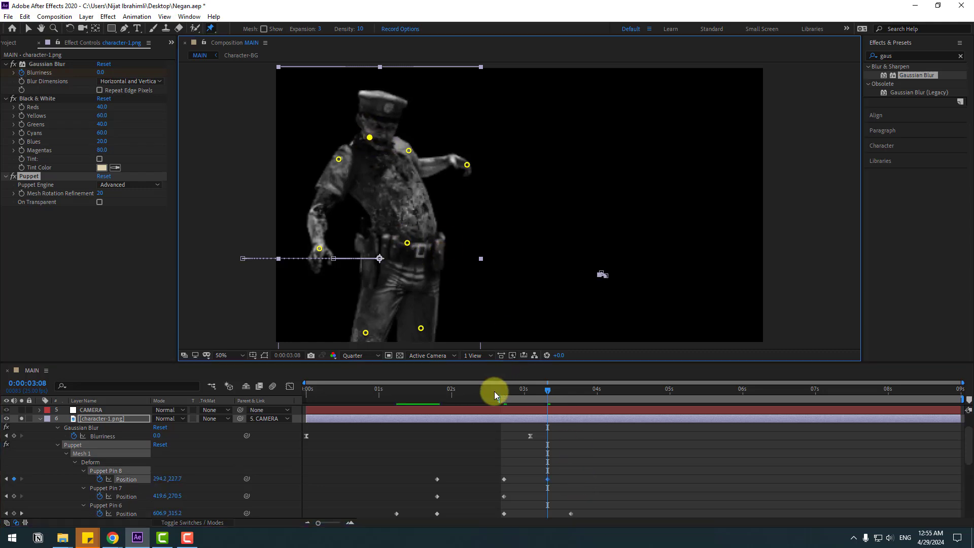
drag(494, 395, 620, 403)
drag(327, 158, 326, 184)
- Start the work area just before 1 second and preview the swaying zombie animation
drag(499, 404, 359, 401)
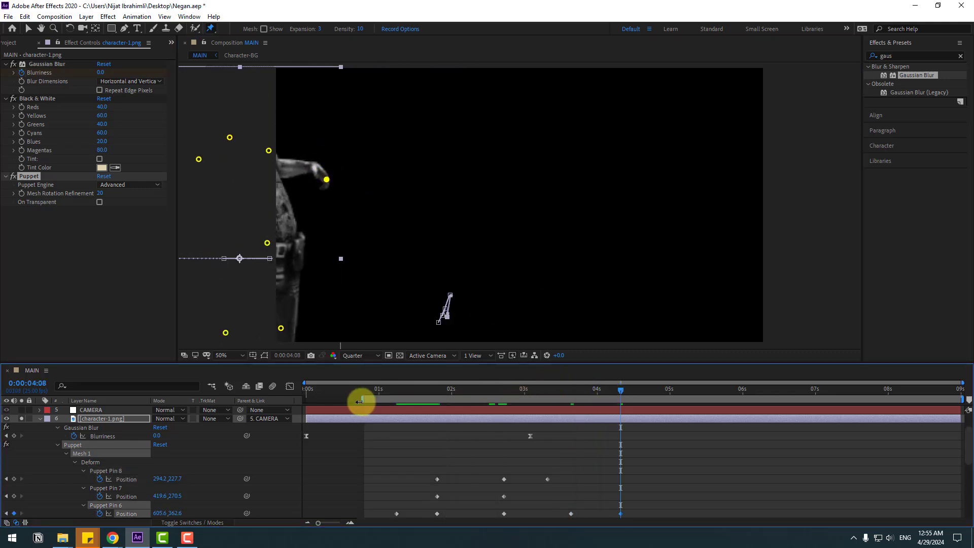
key(space)
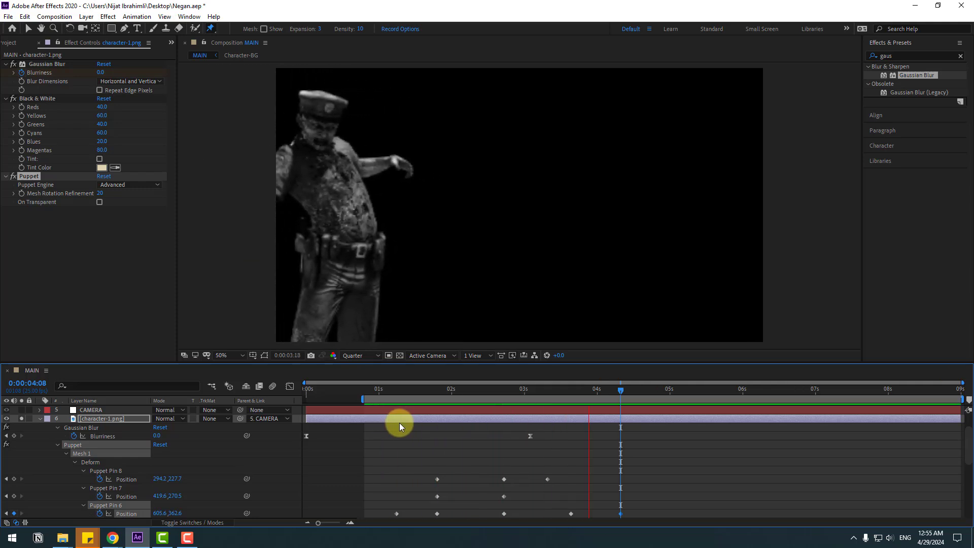
key(space)
key(space)
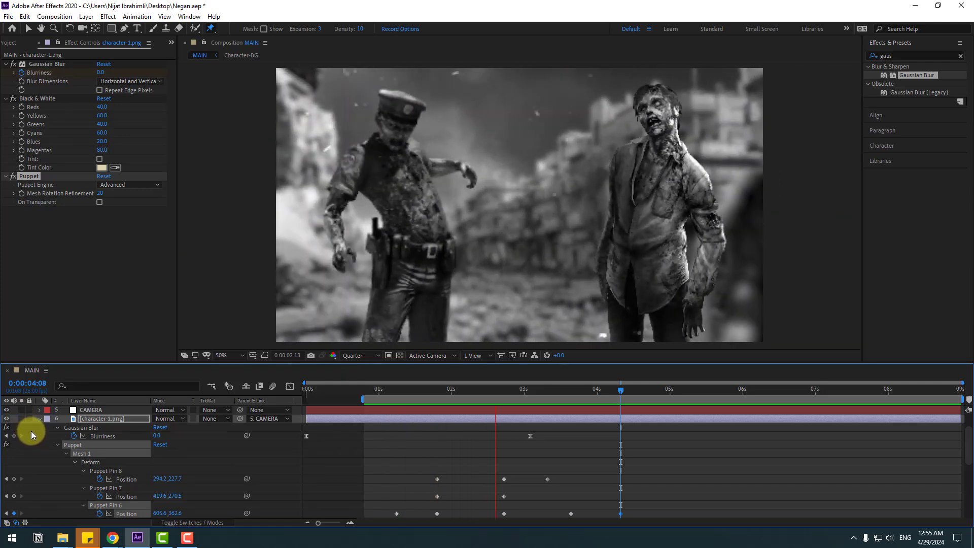
click(429, 390)
click(39, 419)
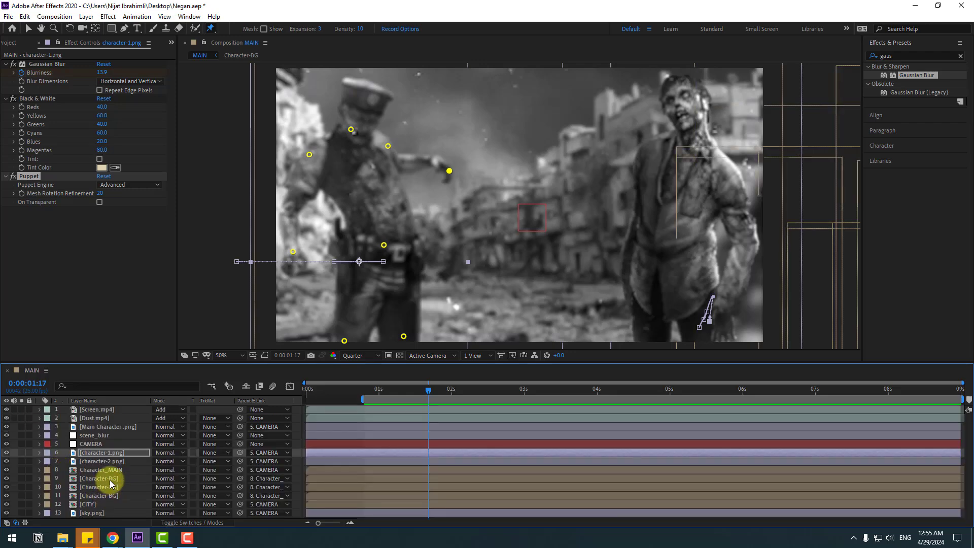
- Solo character-2.png and place its first puppet pin at 0:00:01:19
click(94, 463)
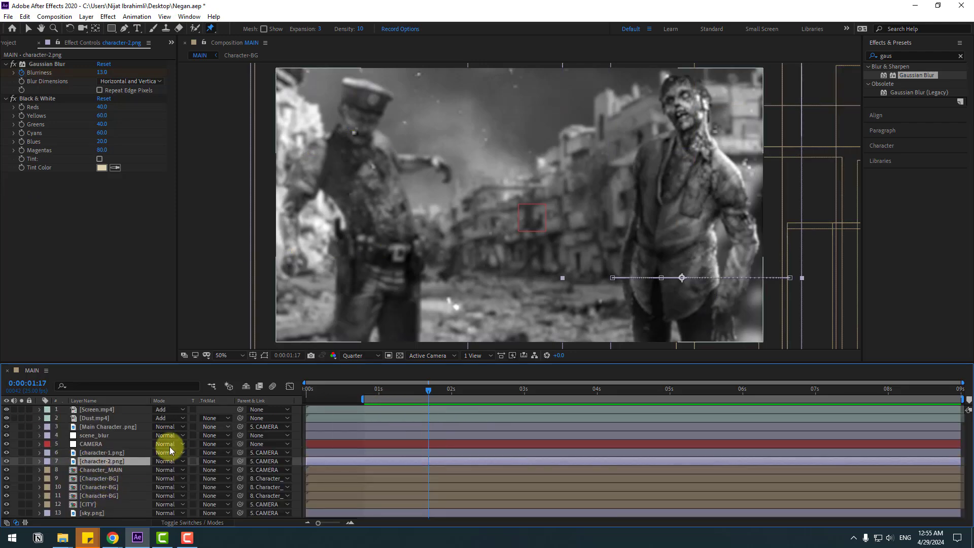
click(21, 461)
drag(338, 388, 443, 391)
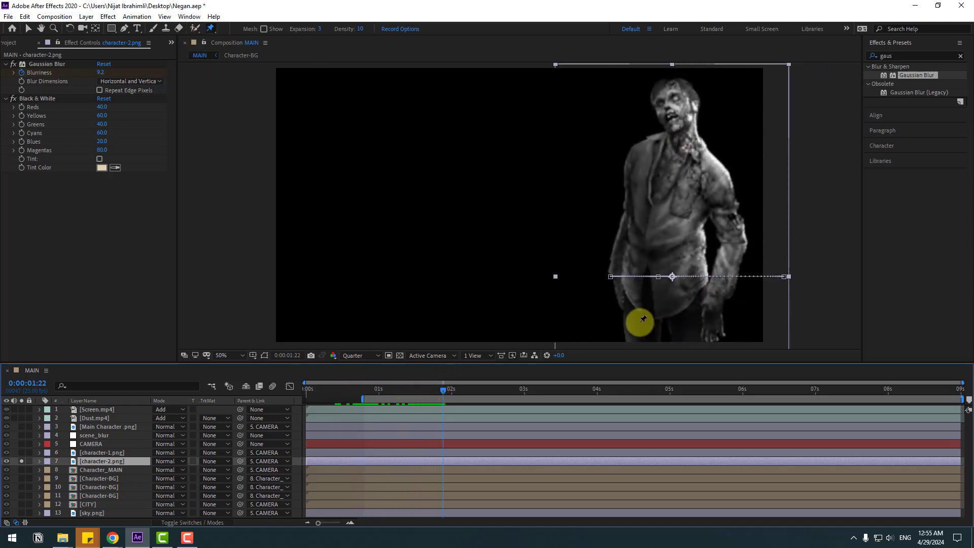
click(637, 323)
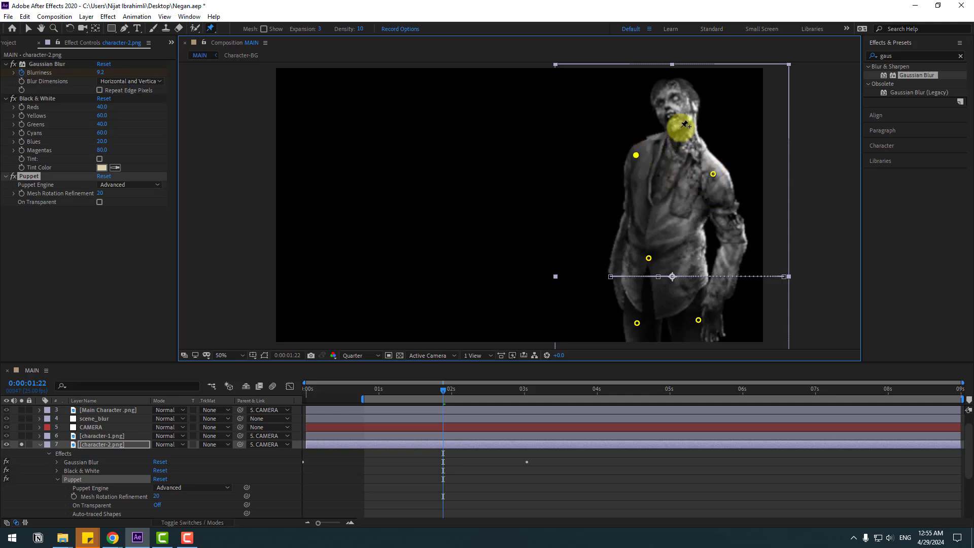
click(93, 448)
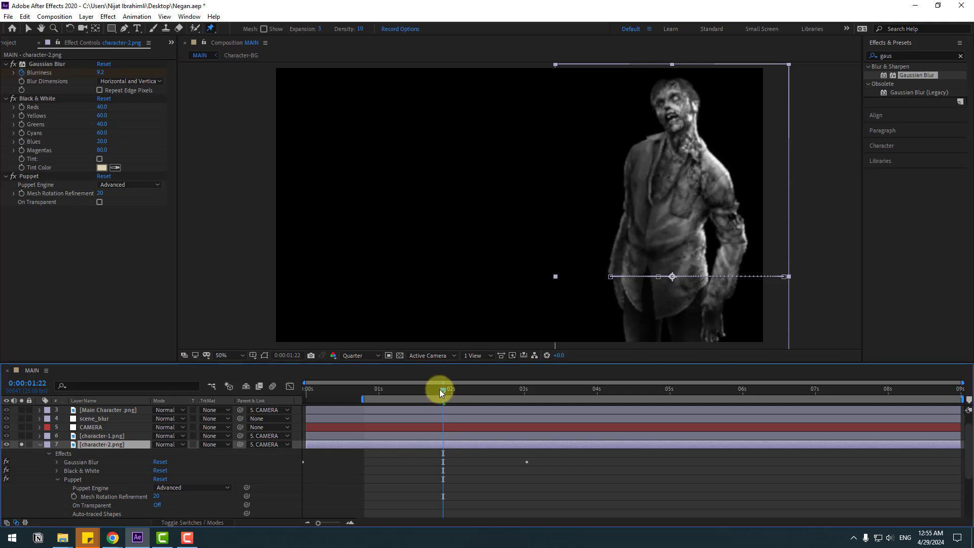
- Tilt the head with the neck pin at 0:00:01:10 and keyframe Puppet Pin 3 at 0:00:03:02
drag(441, 392, 408, 390)
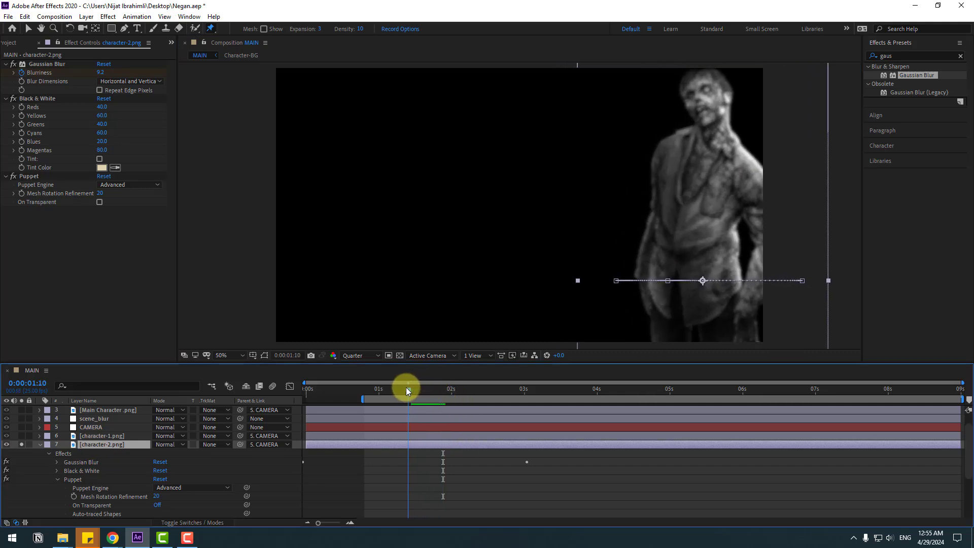
click(31, 177)
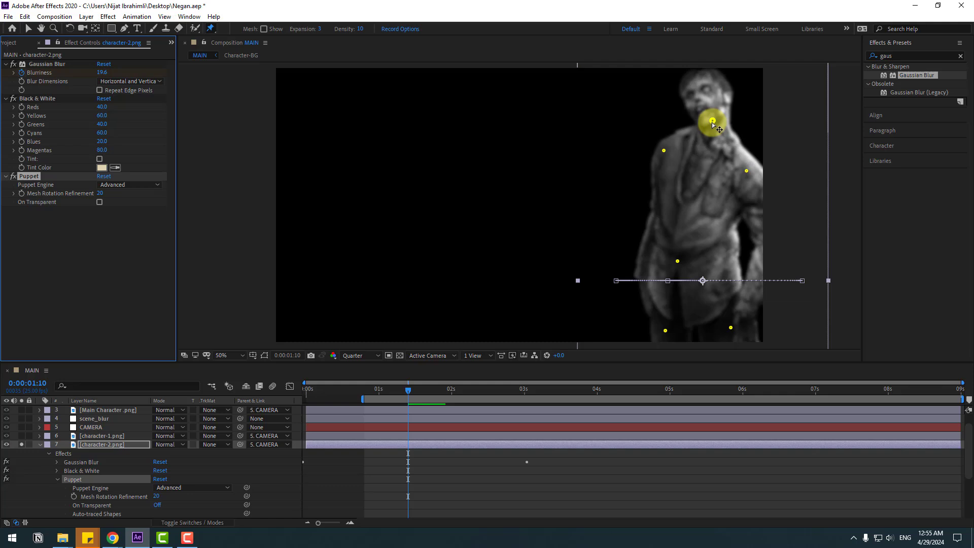
drag(713, 124, 703, 126)
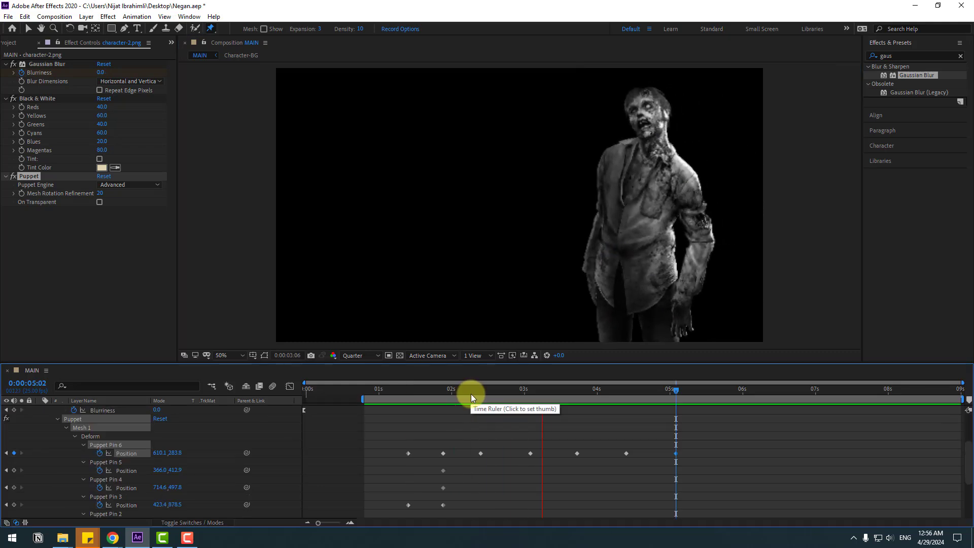
click(528, 412)
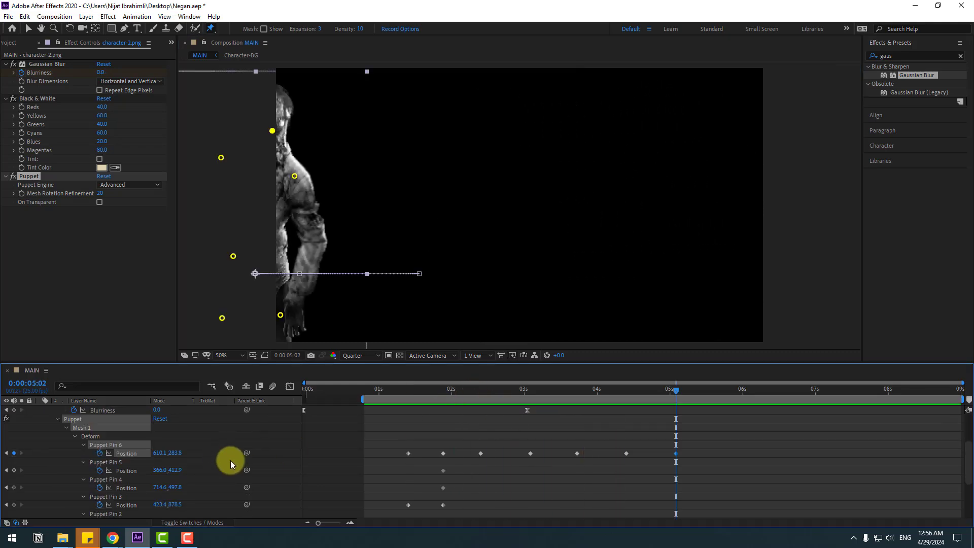
click(530, 388)
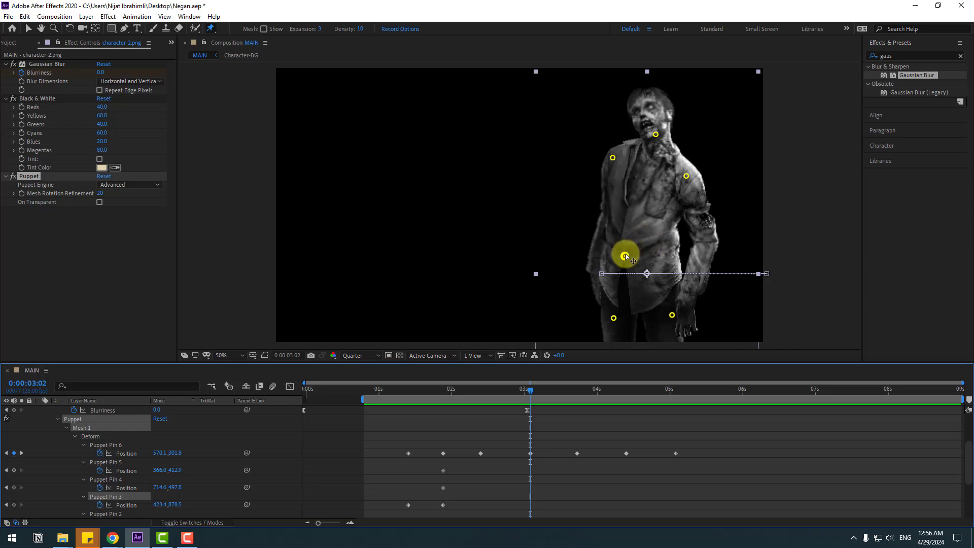
drag(625, 256, 628, 257)
- At 0:00:04:10, nudge Puppet Pins 3, 5 and 4, then preview the sway
drag(567, 391, 626, 391)
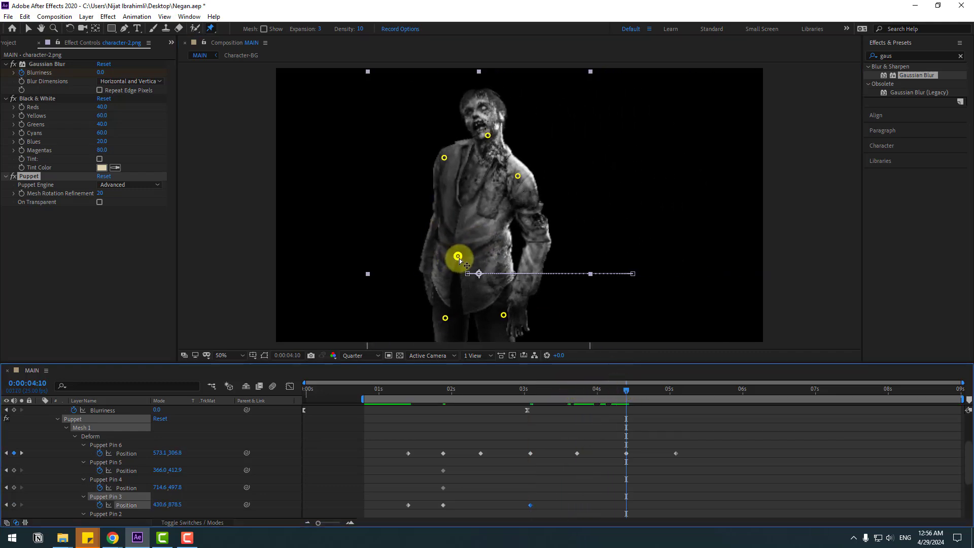
drag(459, 261, 457, 259)
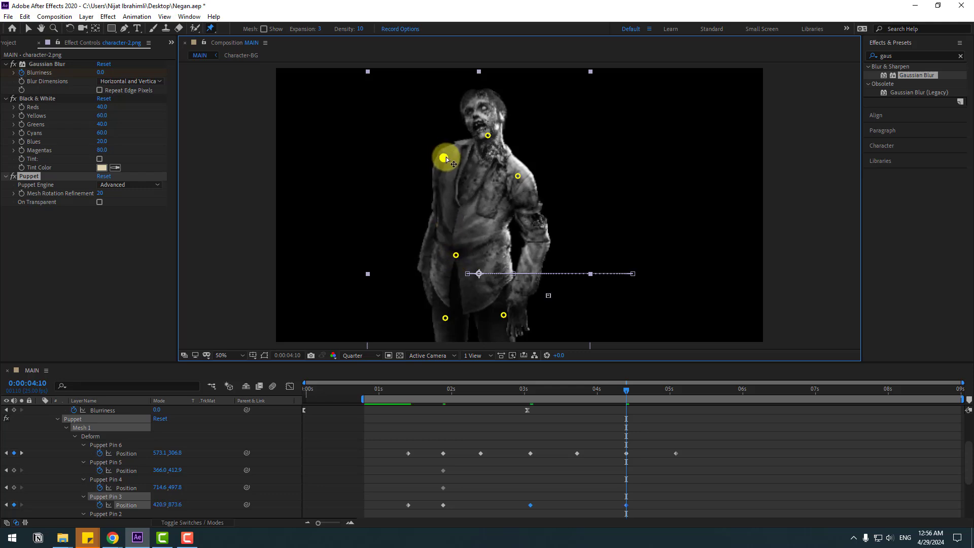
drag(446, 158, 445, 158)
drag(518, 176, 519, 176)
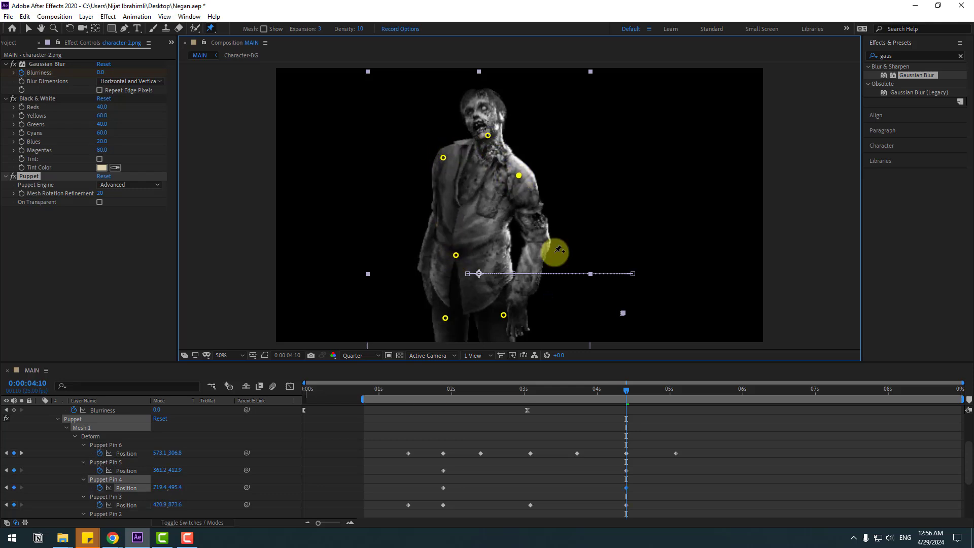
key(space)
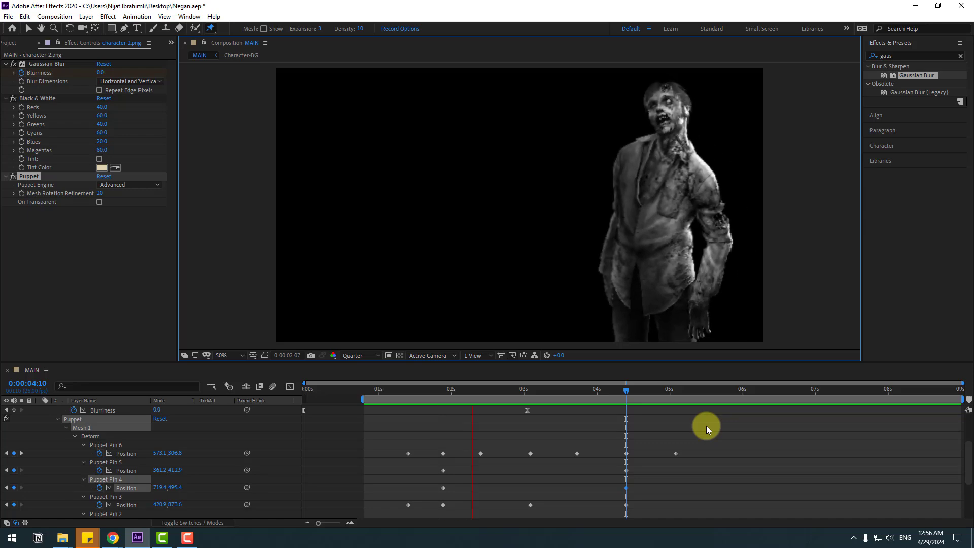